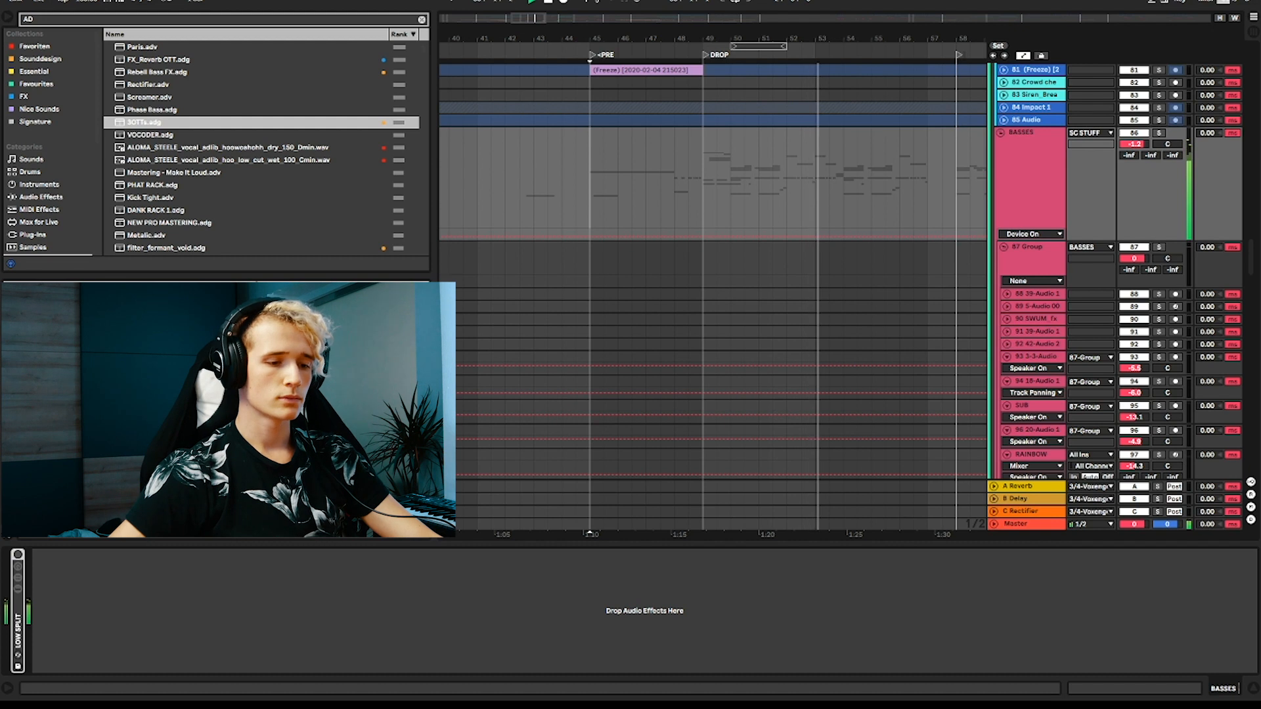
Step: Stop playback and look through the tracks around the start of the drop at bar 49
left_click(698, 165)
key("space")
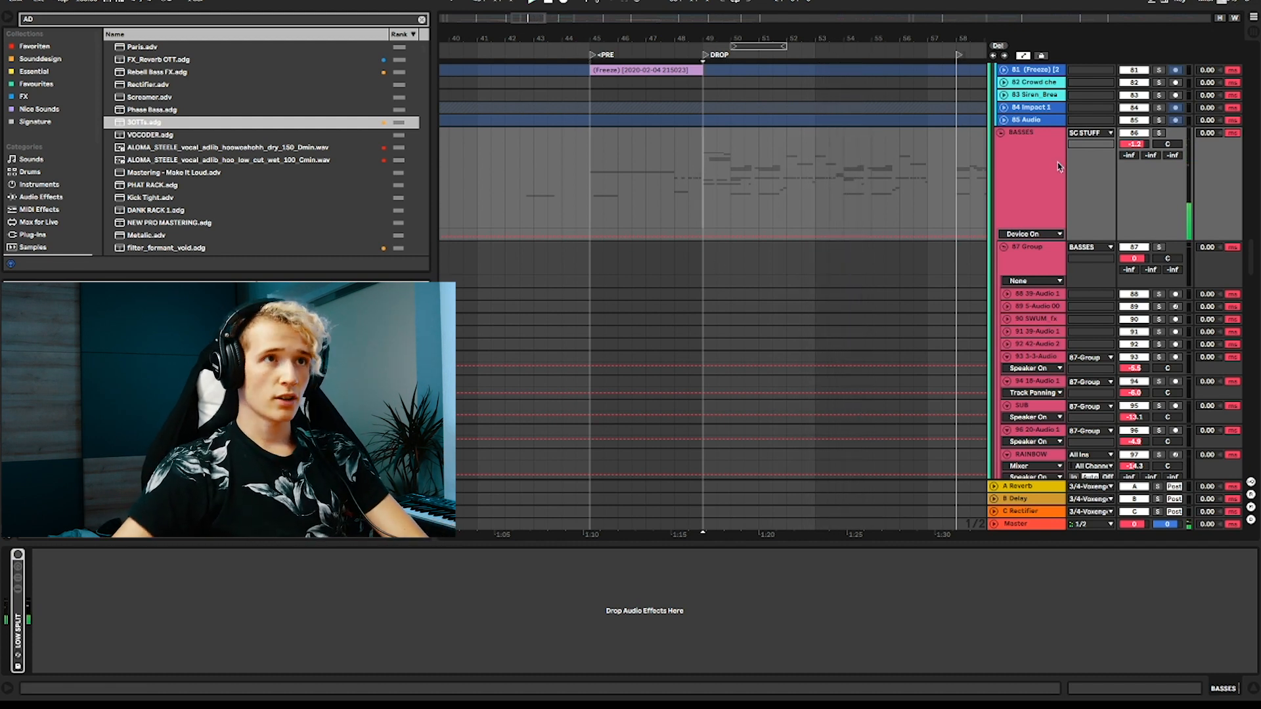
left_click(683, 150)
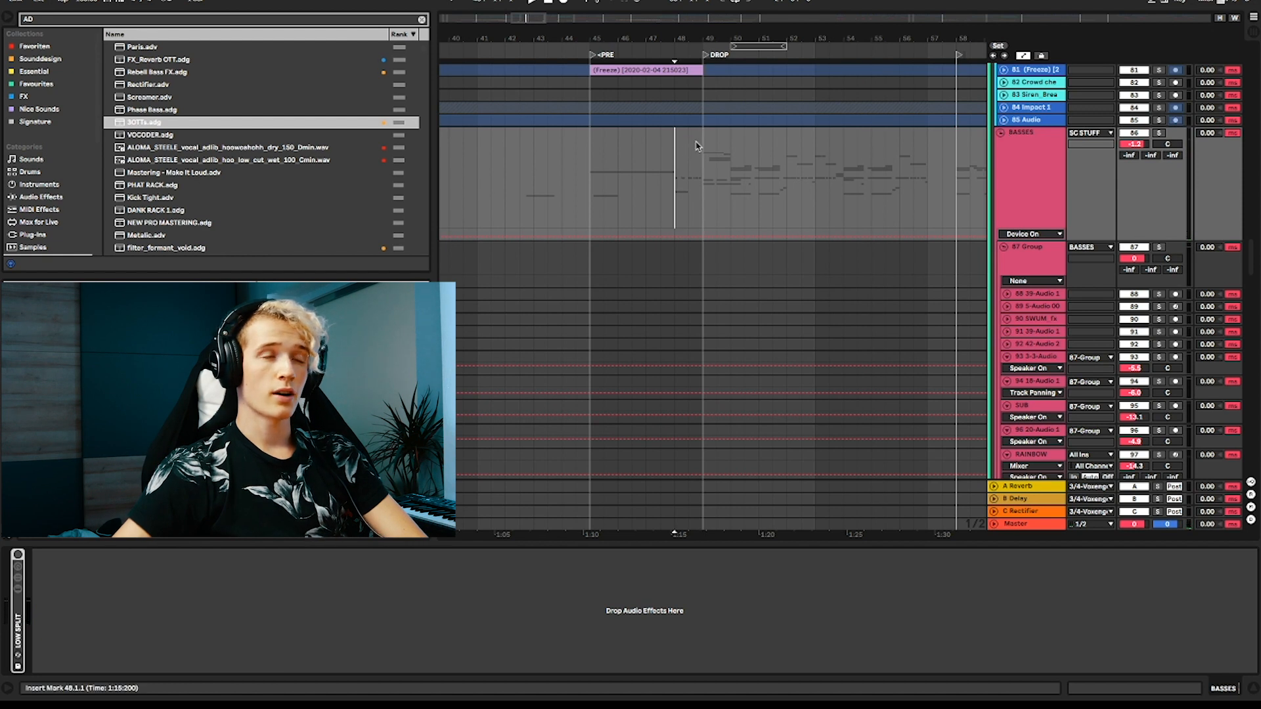
scroll(698, 144, "up", 8)
left_click(700, 143)
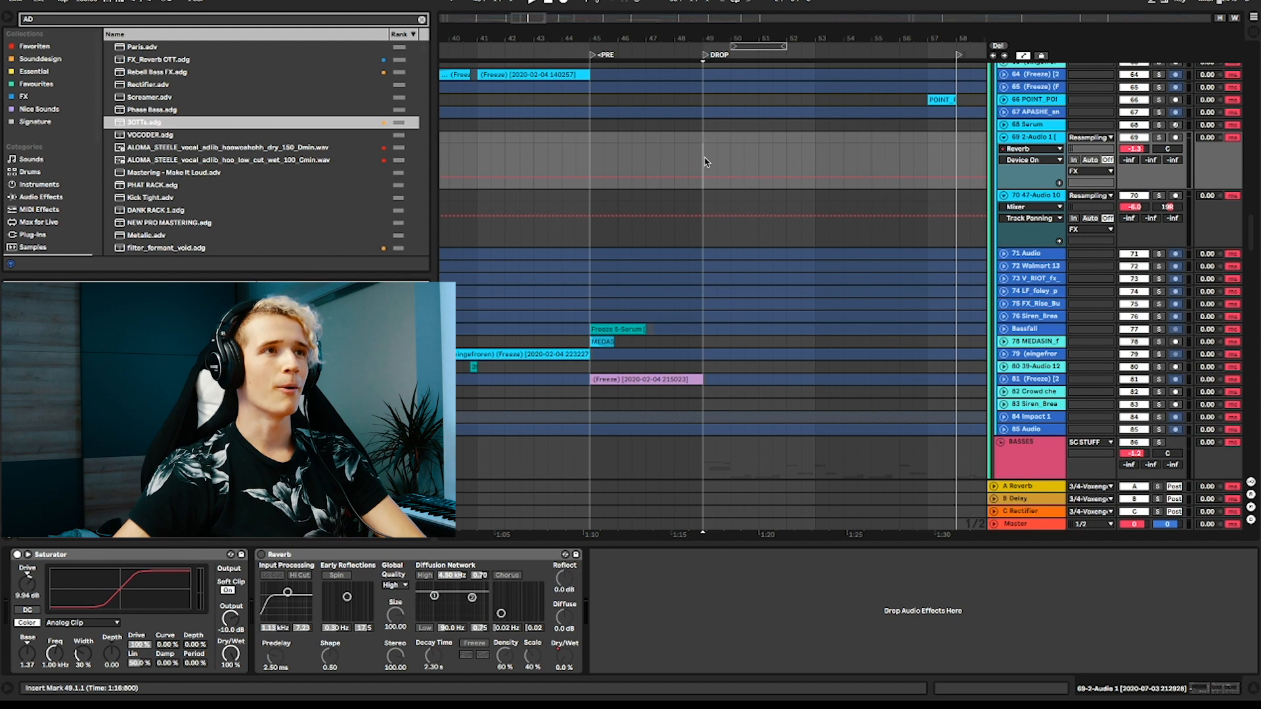
left_click(707, 125)
left_click(704, 102)
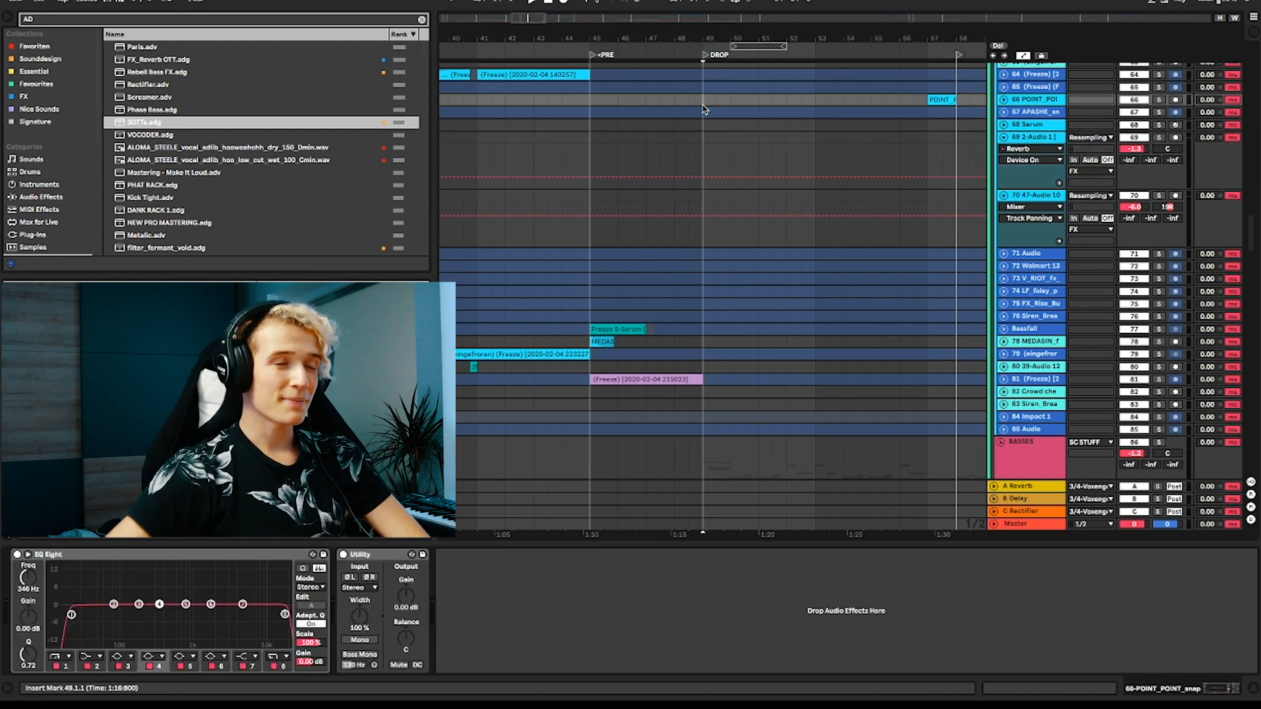
scroll(683, 146, "down", 10)
scroll(702, 126, "up", 5)
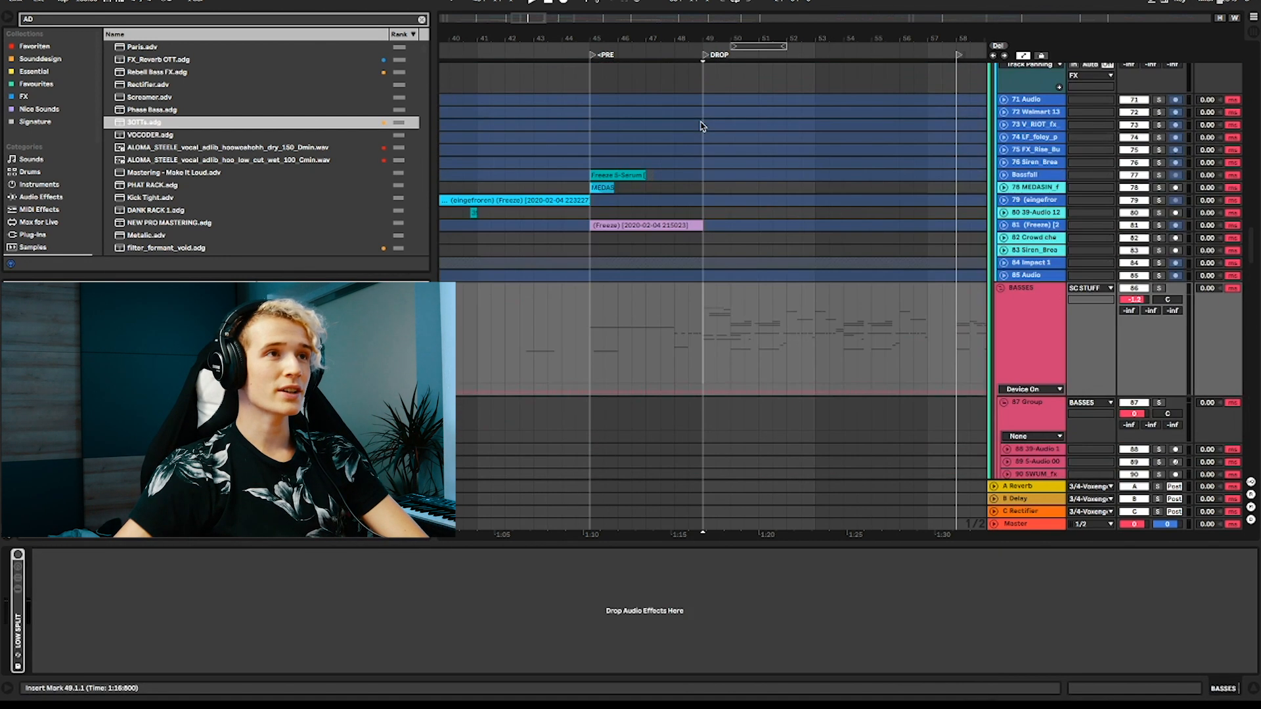
left_click(702, 126)
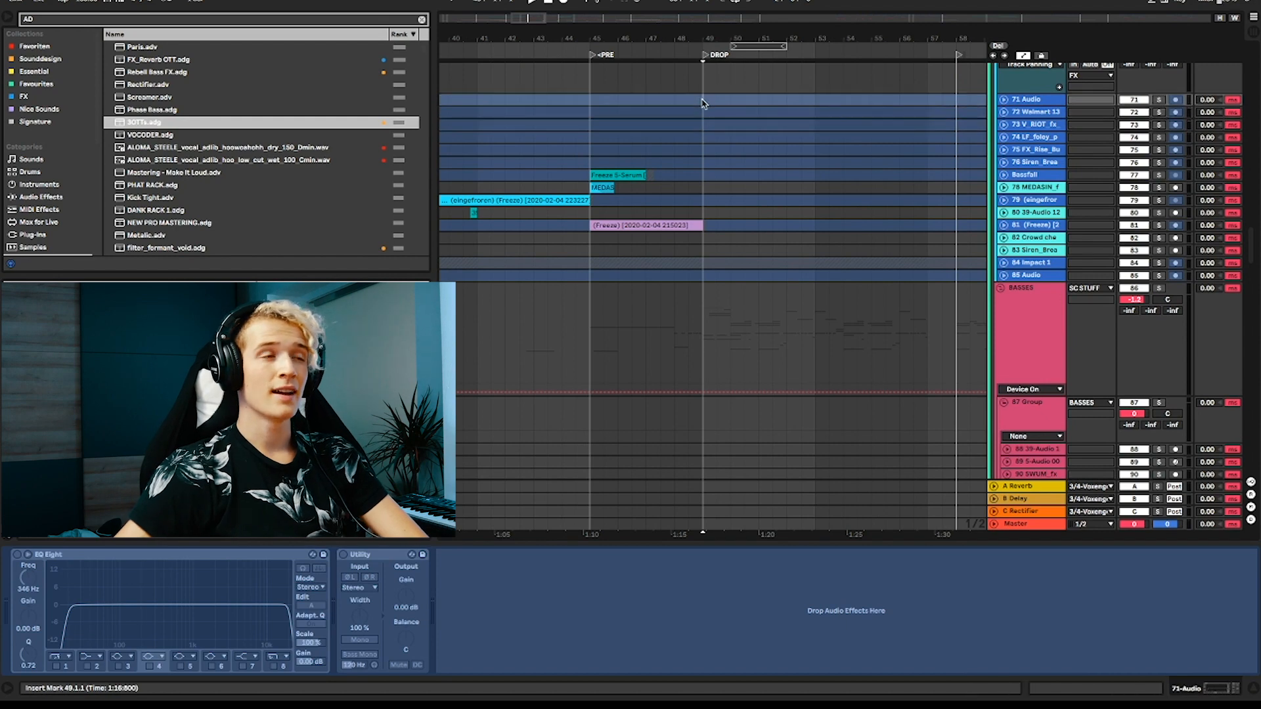
scroll(701, 110, "up", 4)
left_click(704, 133)
Step: Fold the 107, 108, 109 and 110 audio tracks in the DROP 1 group
scroll(704, 134, "down", 15)
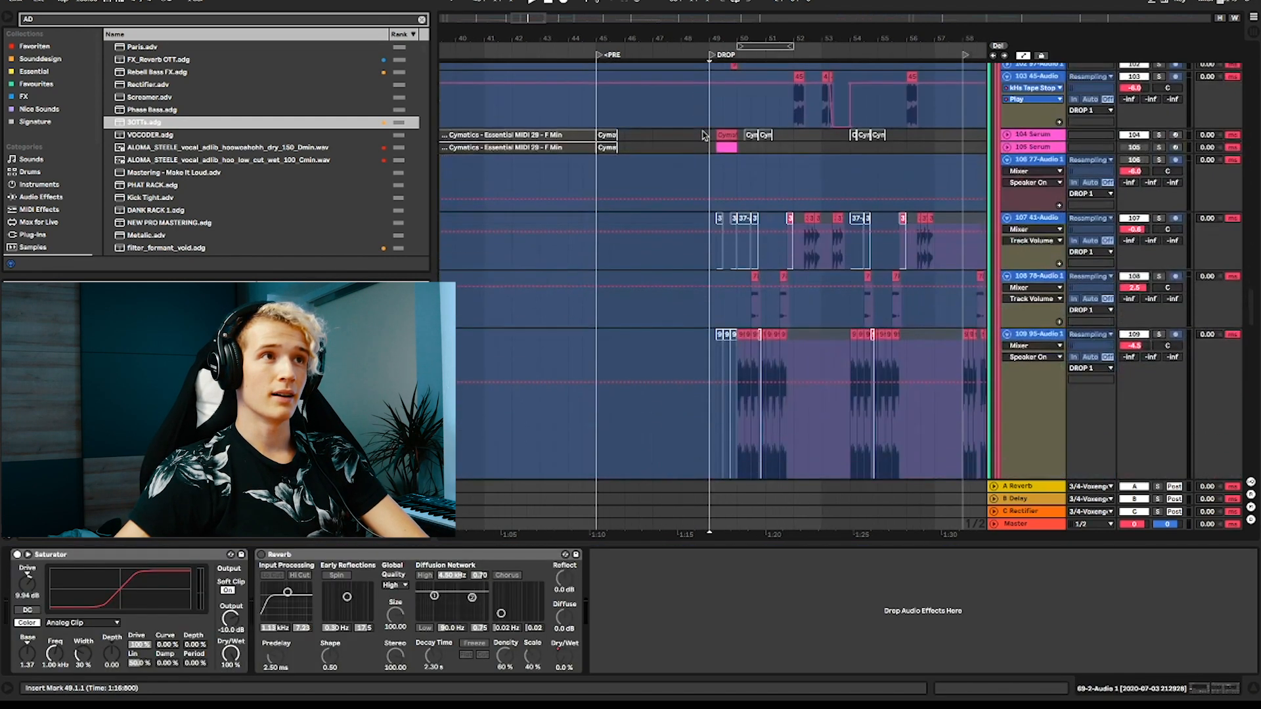
scroll(700, 331, "down", 5)
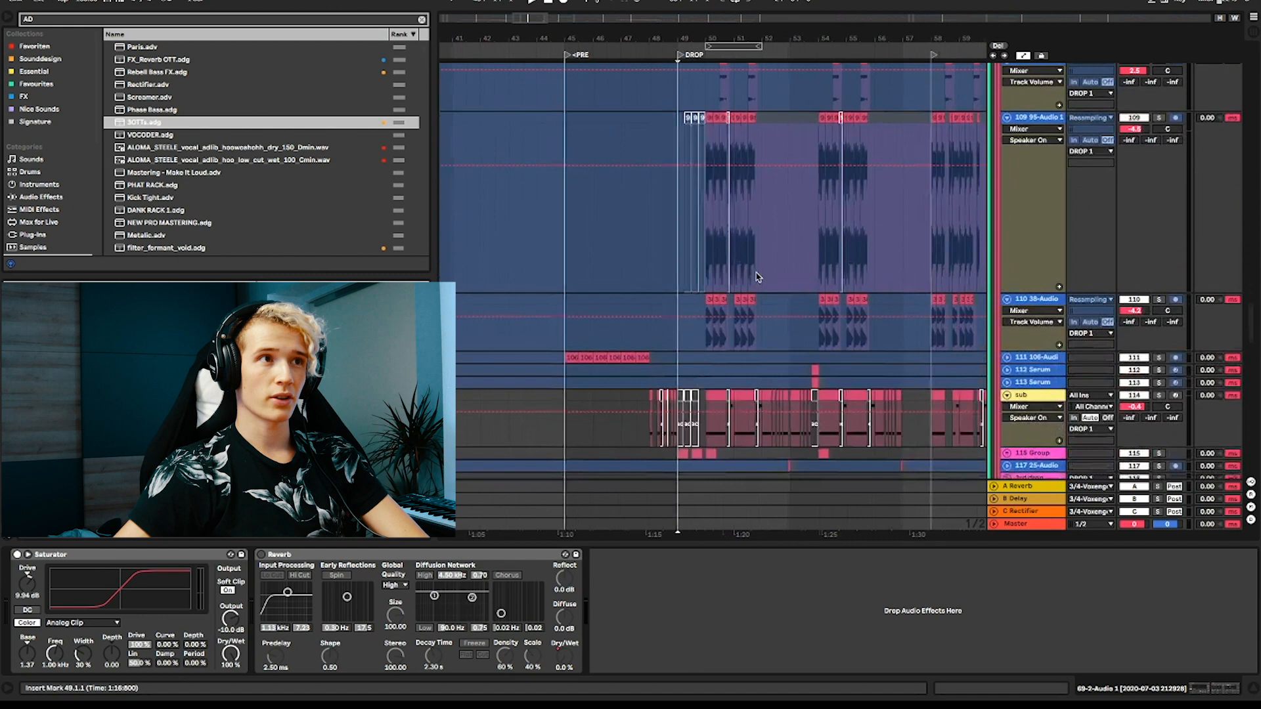
scroll(985, 219, "up", 1)
left_click(1007, 195)
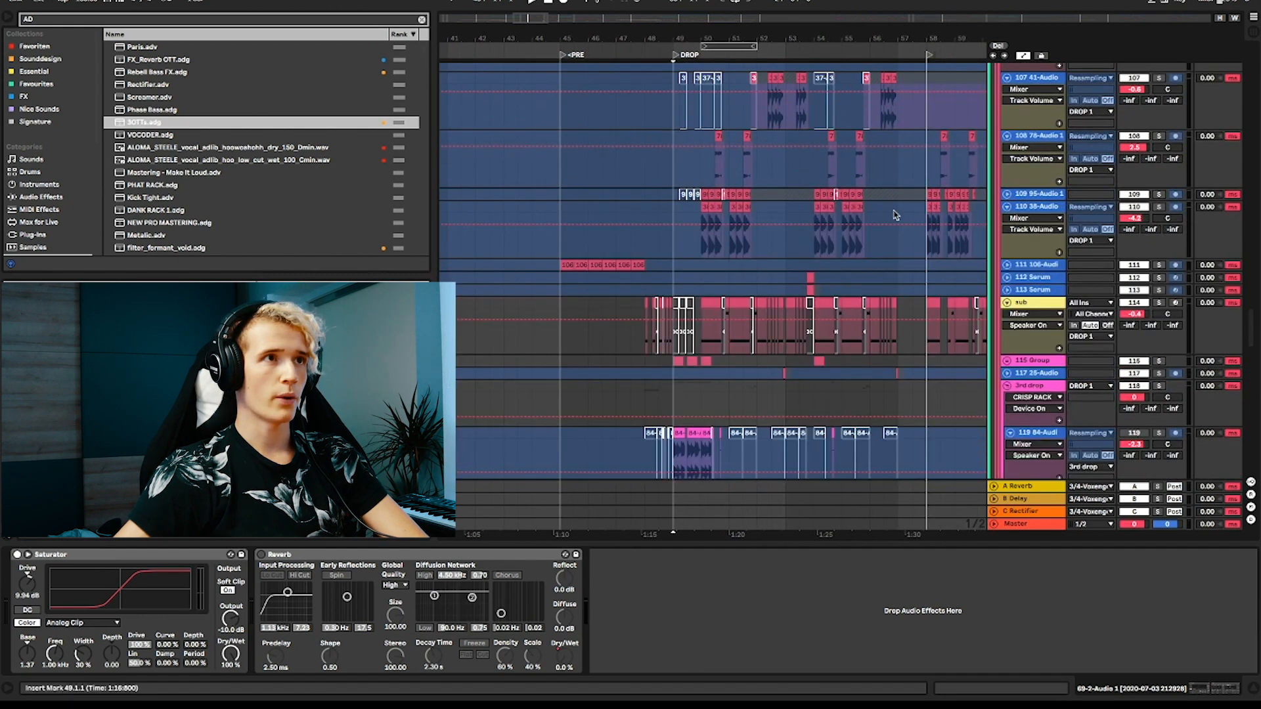
scroll(893, 212, "up", 3)
left_click(1007, 322)
left_click(1007, 251)
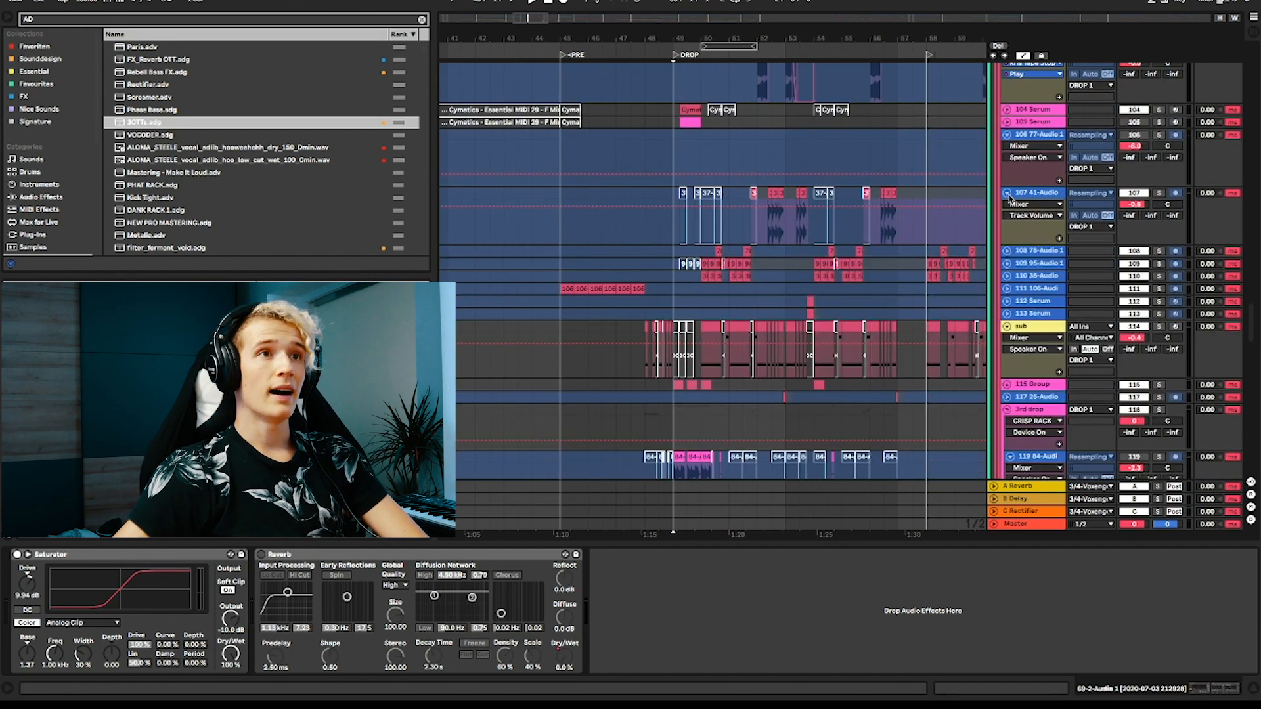
left_click(1006, 193)
Step: Audition the clip at bar 49 on audio track 100 in solo, and turn the solo off after listening
left_click(683, 146)
scroll(680, 146, "up", 3)
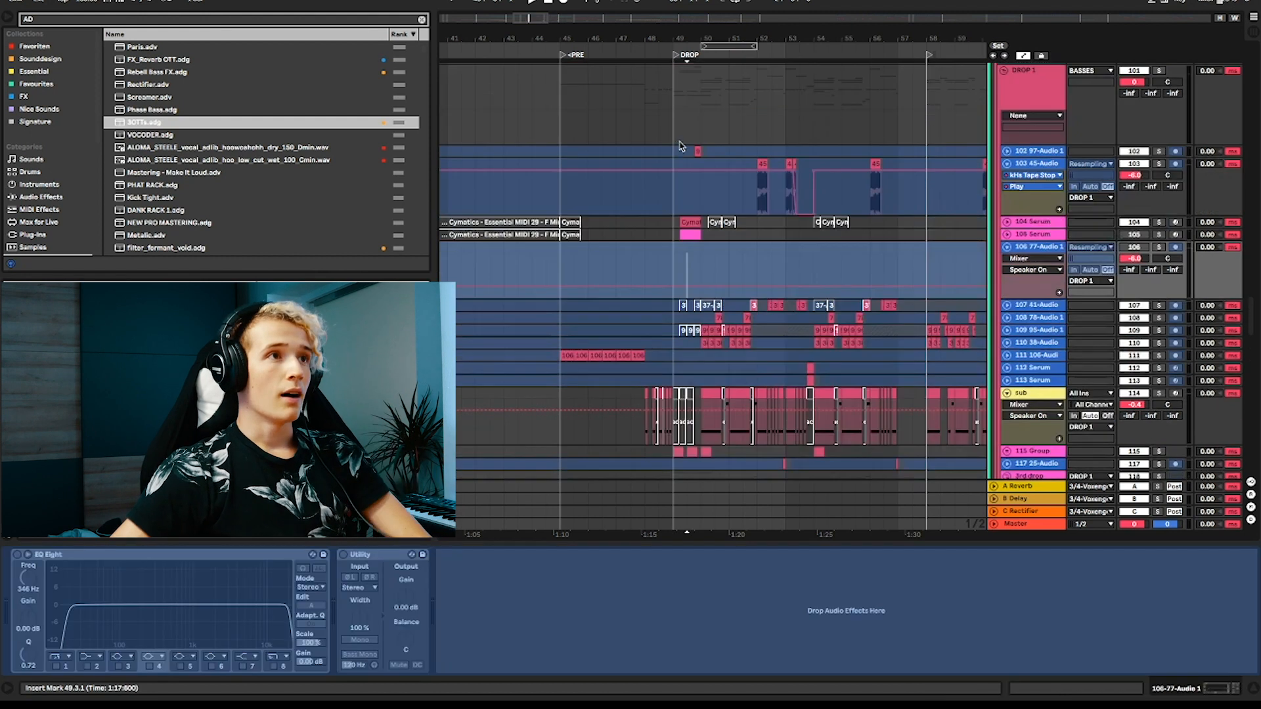
left_click(673, 155)
scroll(681, 152, "up", 7)
scroll(707, 315, "down", 3)
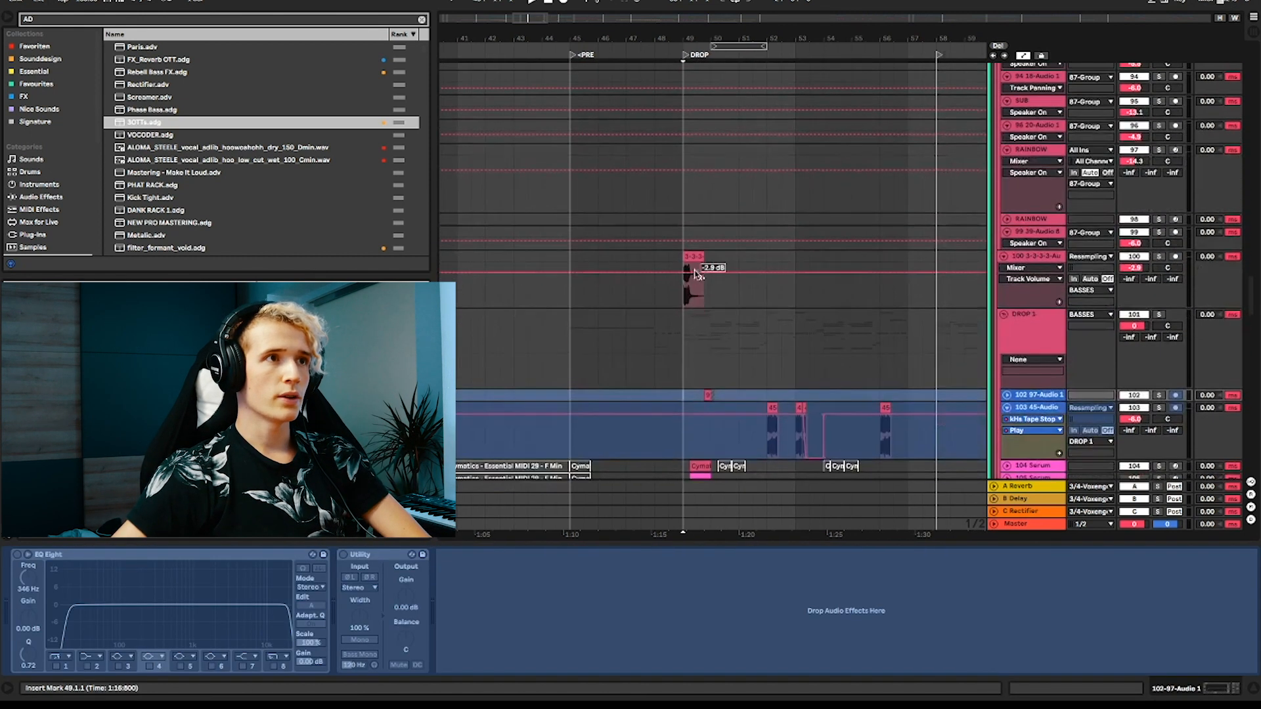
scroll(700, 262, "up", 4)
left_click(691, 254)
left_click(1160, 257)
key("space")
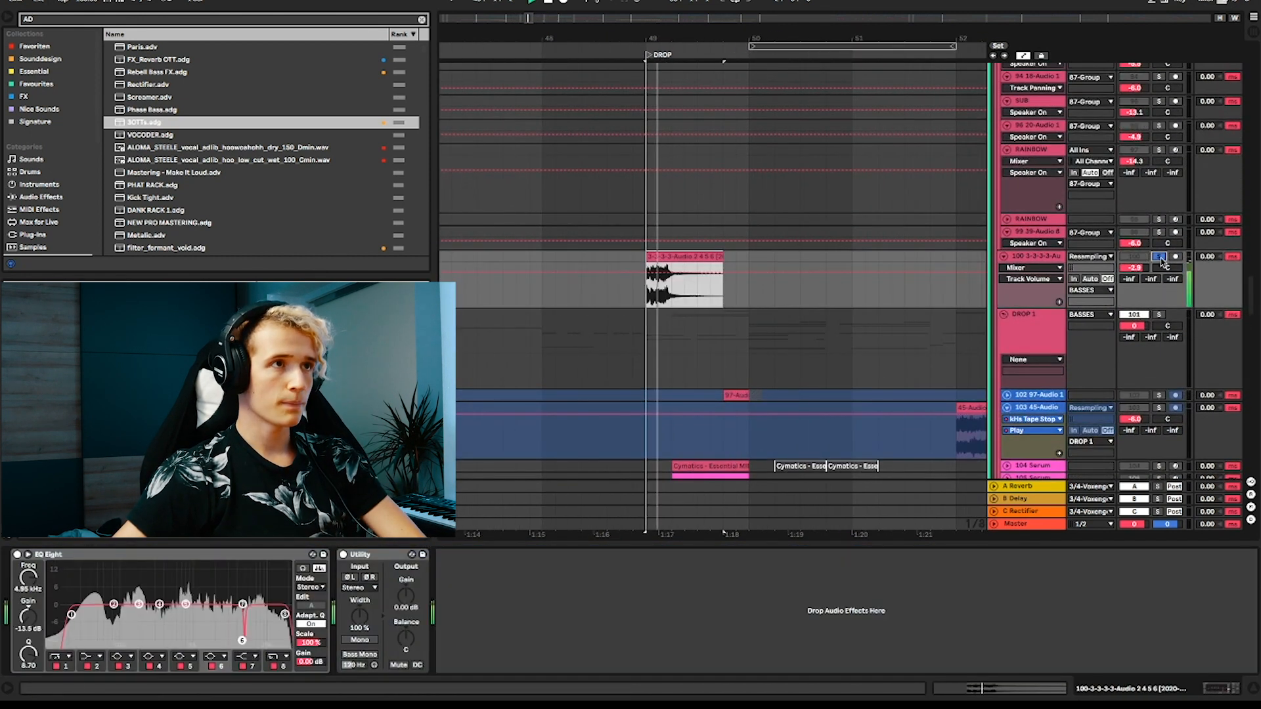
key("space")
left_click(1161, 259)
Step: Unfold the 104 Serum track to show its automation lanes and play the drop from 49.2.1
scroll(603, 297, "down", 1)
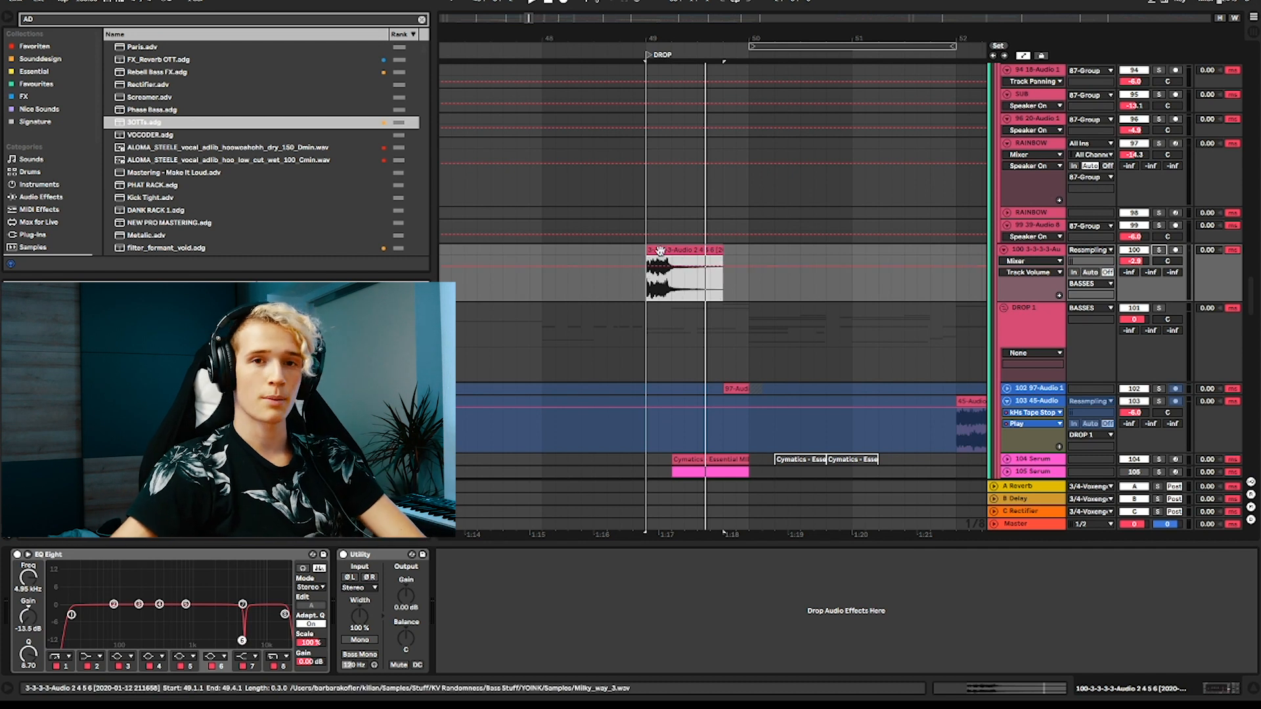
scroll(664, 276, "down", 5)
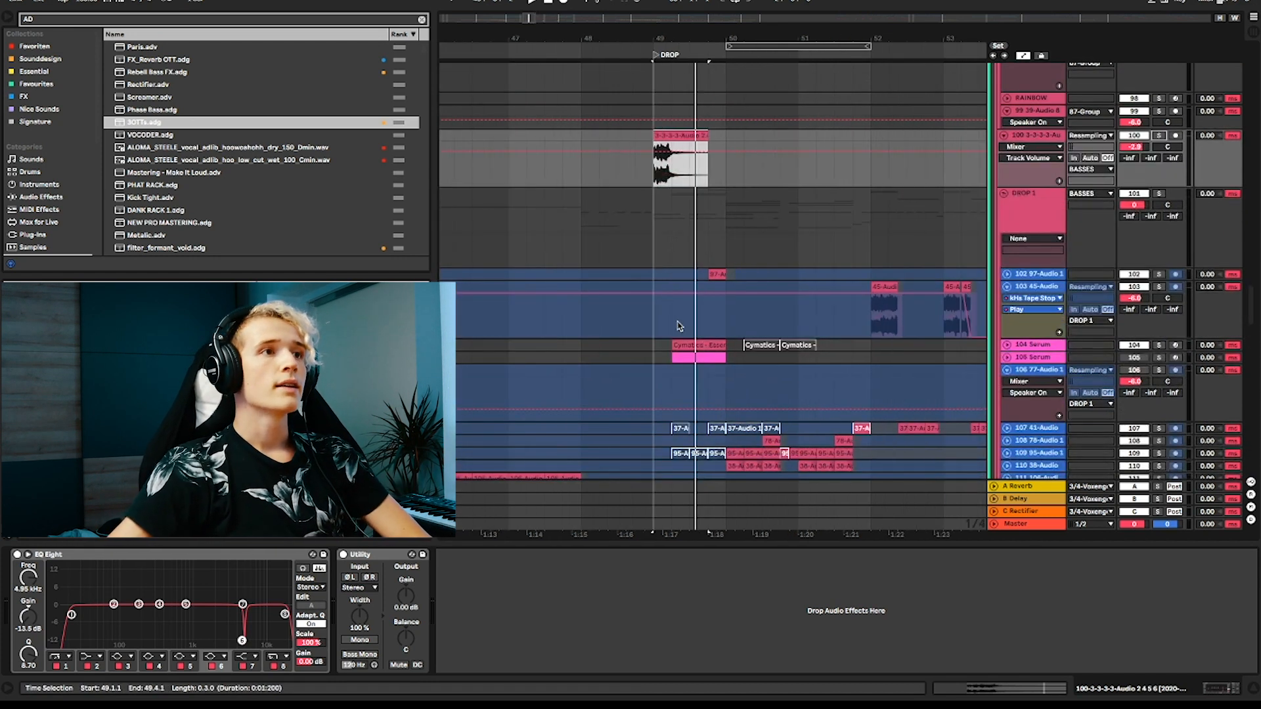
left_click(671, 239)
scroll(959, 231, "down", 4)
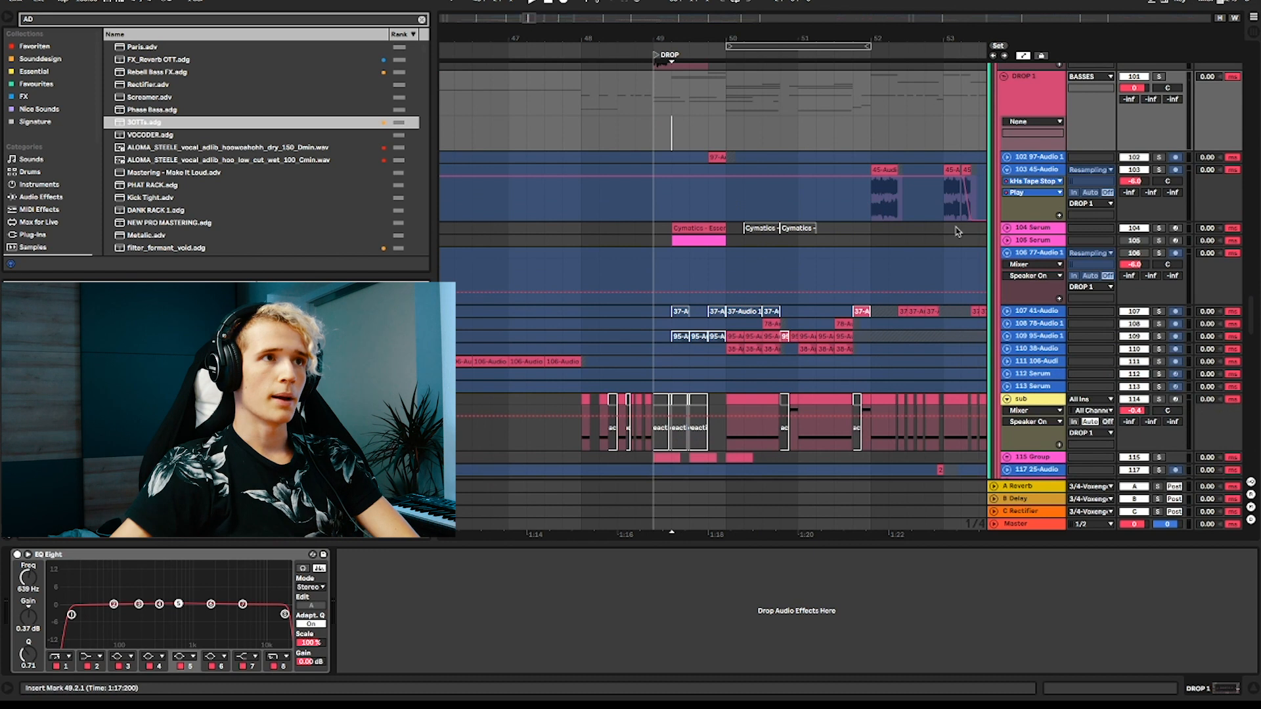
left_click(1006, 240)
key("space")
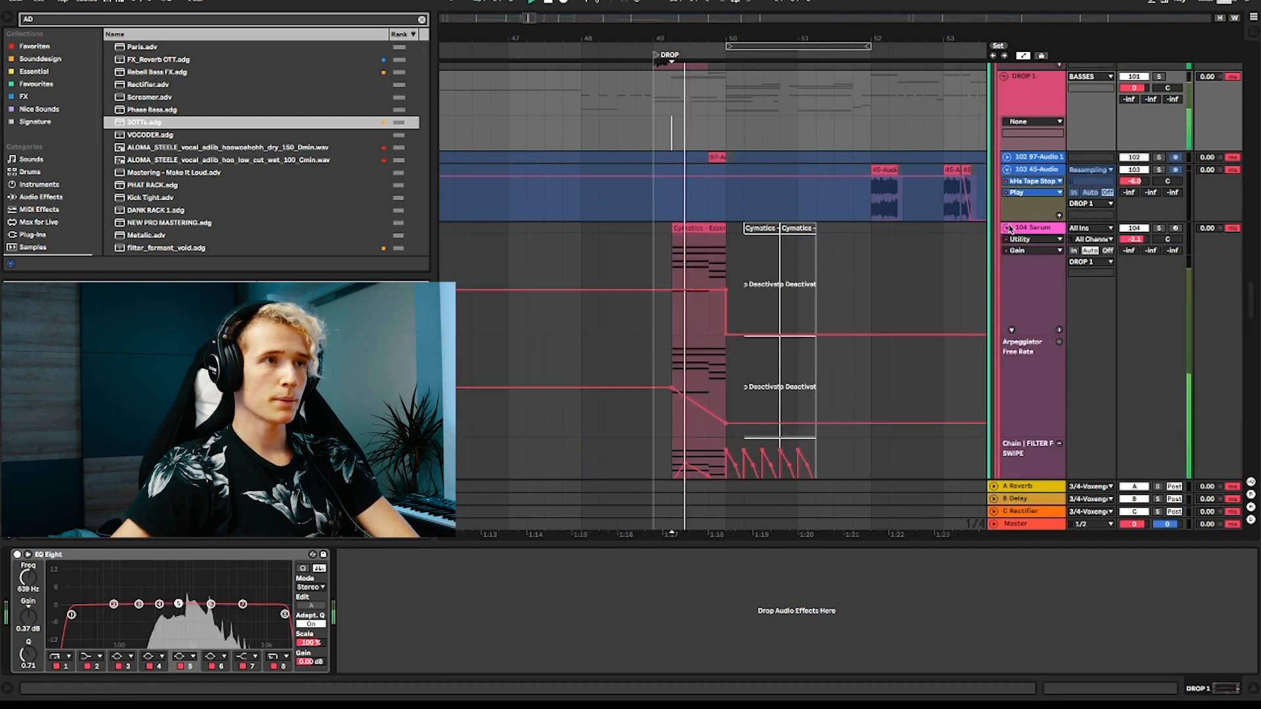
key("space")
scroll(711, 142, "down", 6)
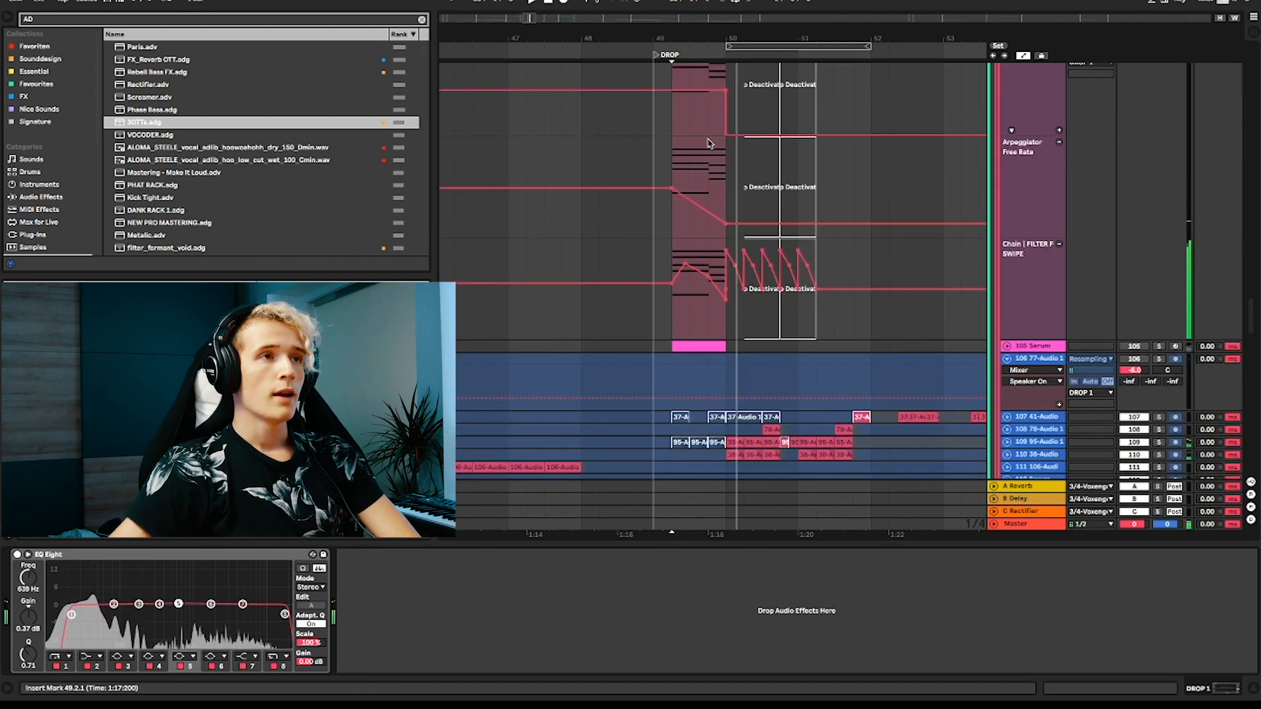
Step: Select the 104 Serum track from 49.2.1 to 50.2.1 and set the insert mark back at 49.2.1
scroll(677, 223, "up", 5)
left_click(671, 210)
left_click_drag(727, 228, 890, 227)
scroll(845, 244, "down", 4)
scroll(762, 226, "up", 3)
left_click_drag(666, 213, 724, 173)
left_click(704, 172)
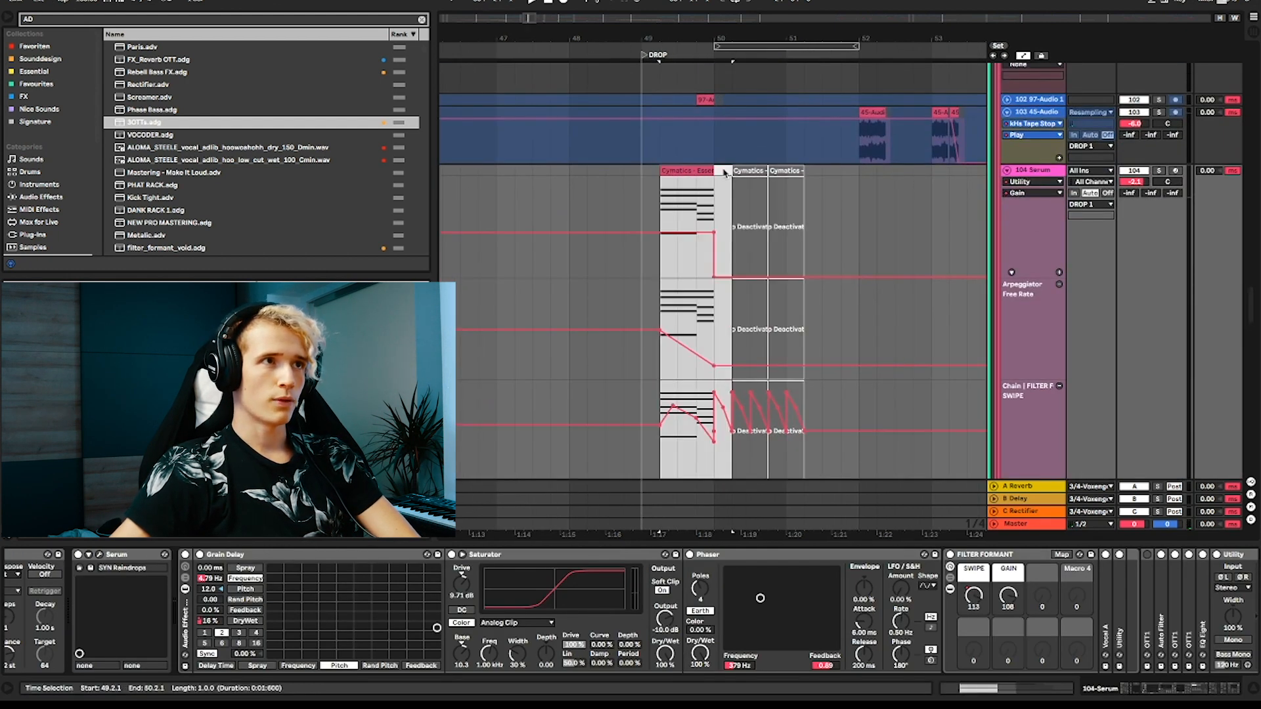
left_click(667, 191)
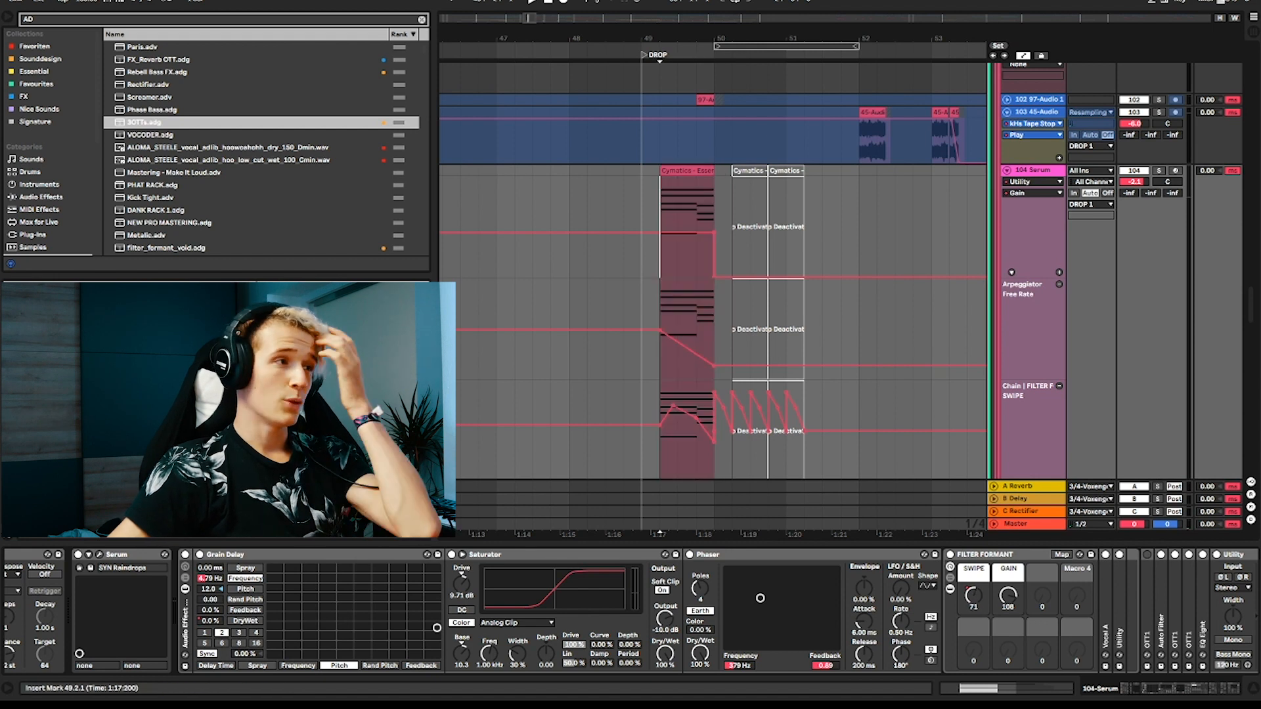
Step: Open the Serum instrument's window on the 104 Serum track and bypass the audio effect rack that follows it
left_click(99, 555)
left_click_drag(569, 10, 614, 43)
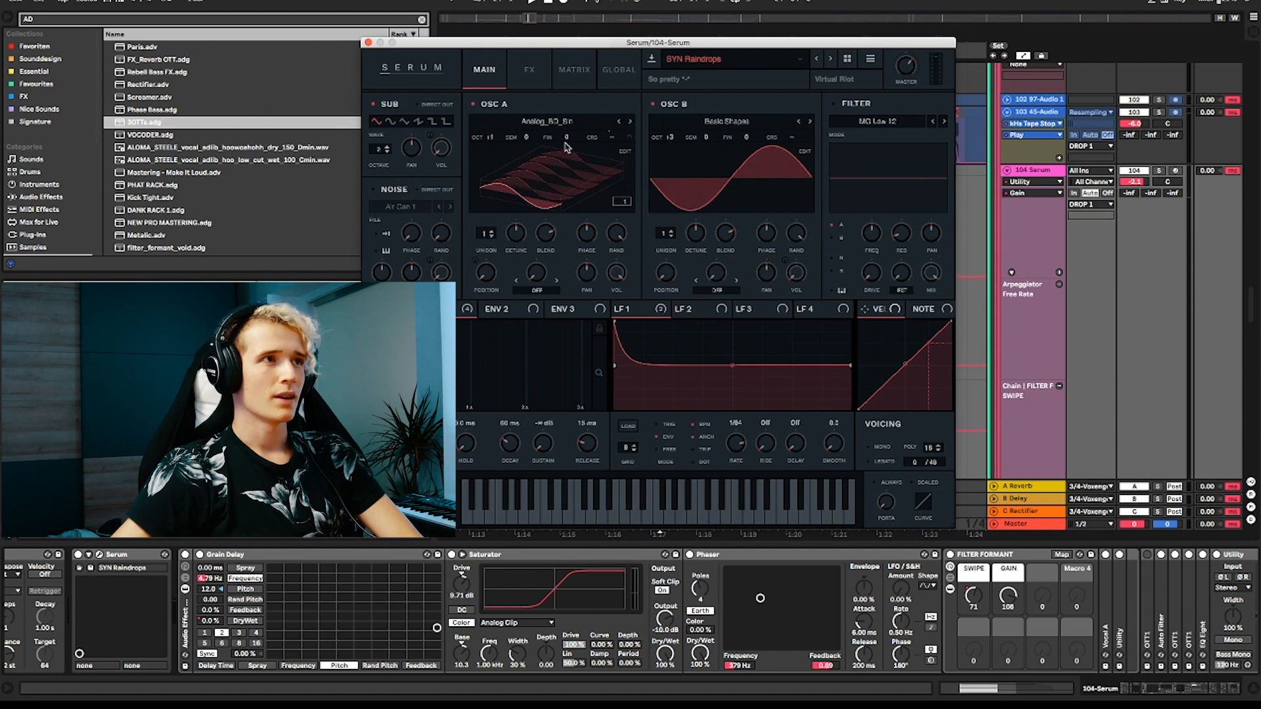
left_click(186, 555)
scroll(517, 660, "right", 10)
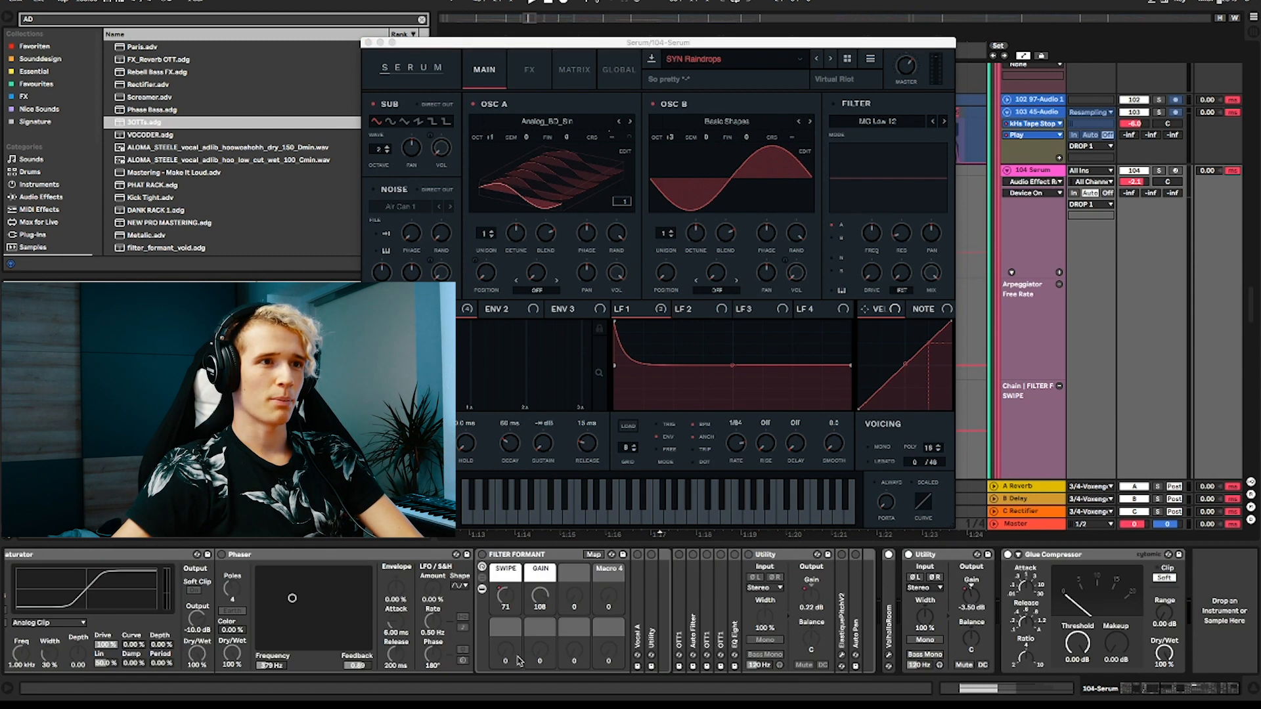
scroll(821, 630, "left", 10)
Step: Solo the 104 Serum track, compare its sound without and with the audio effect rack, and close the Serum window
key("space")
left_click(1158, 171)
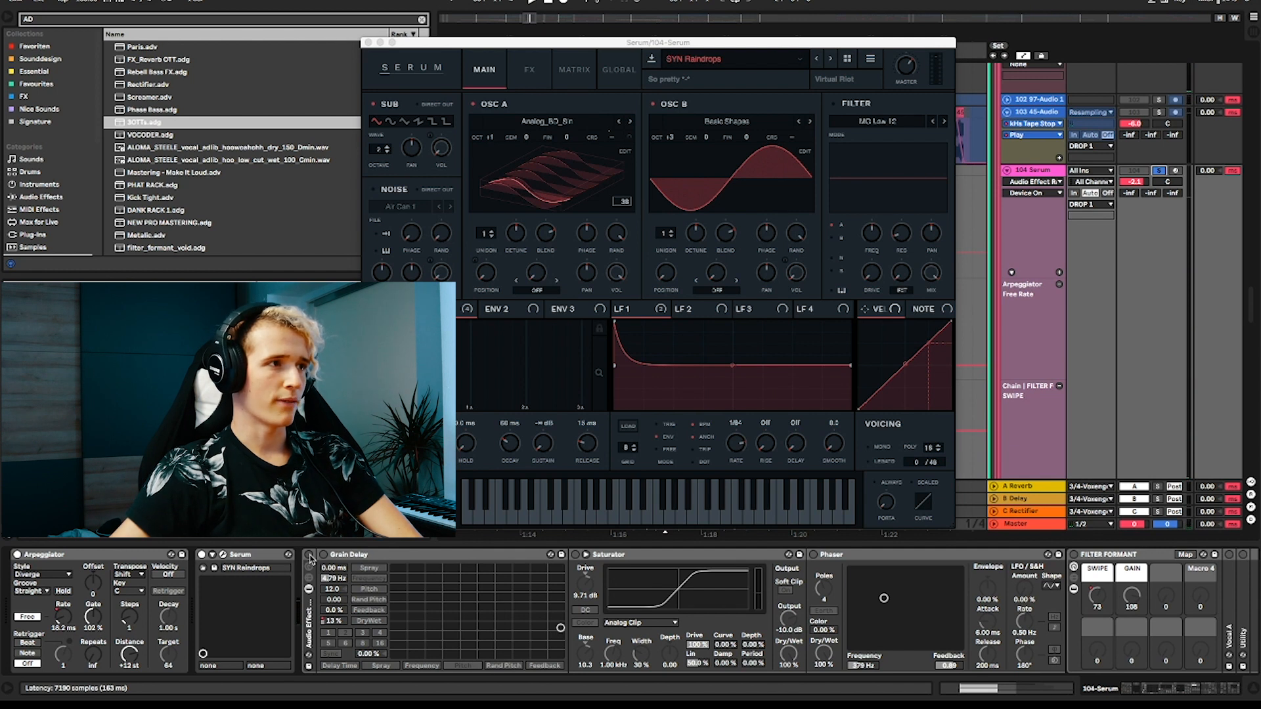
left_click(309, 556)
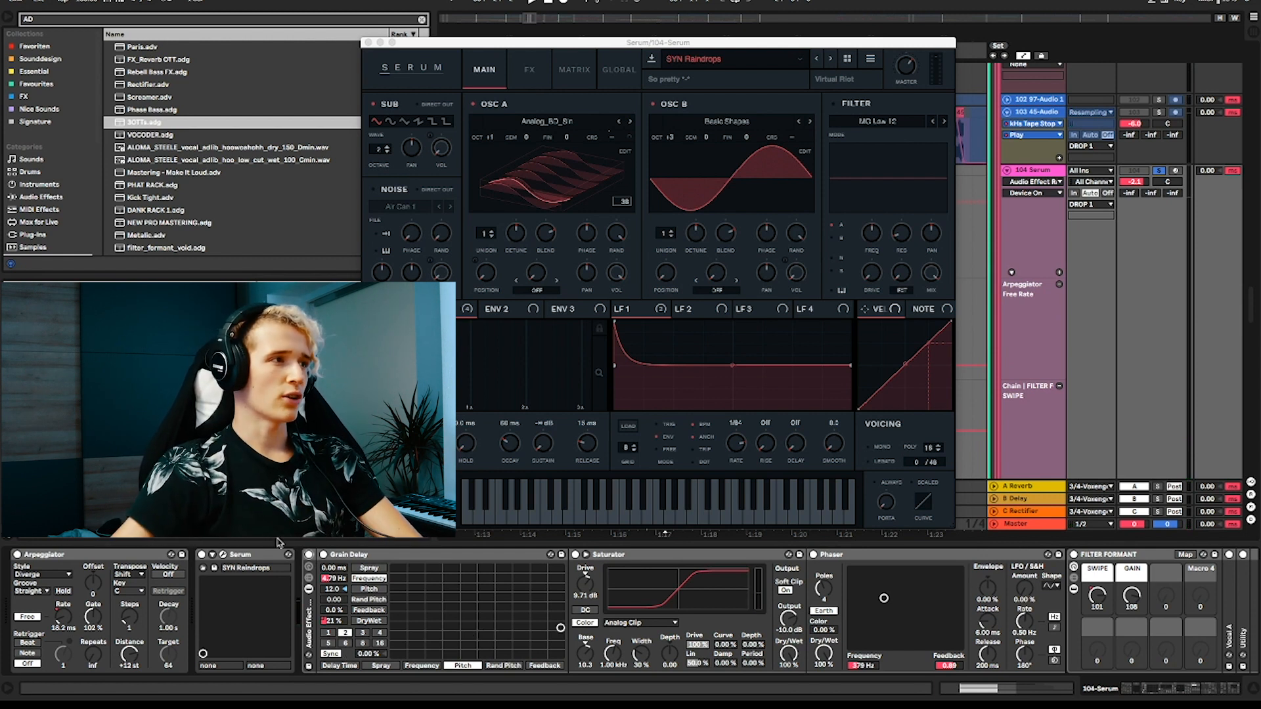
left_click(368, 42)
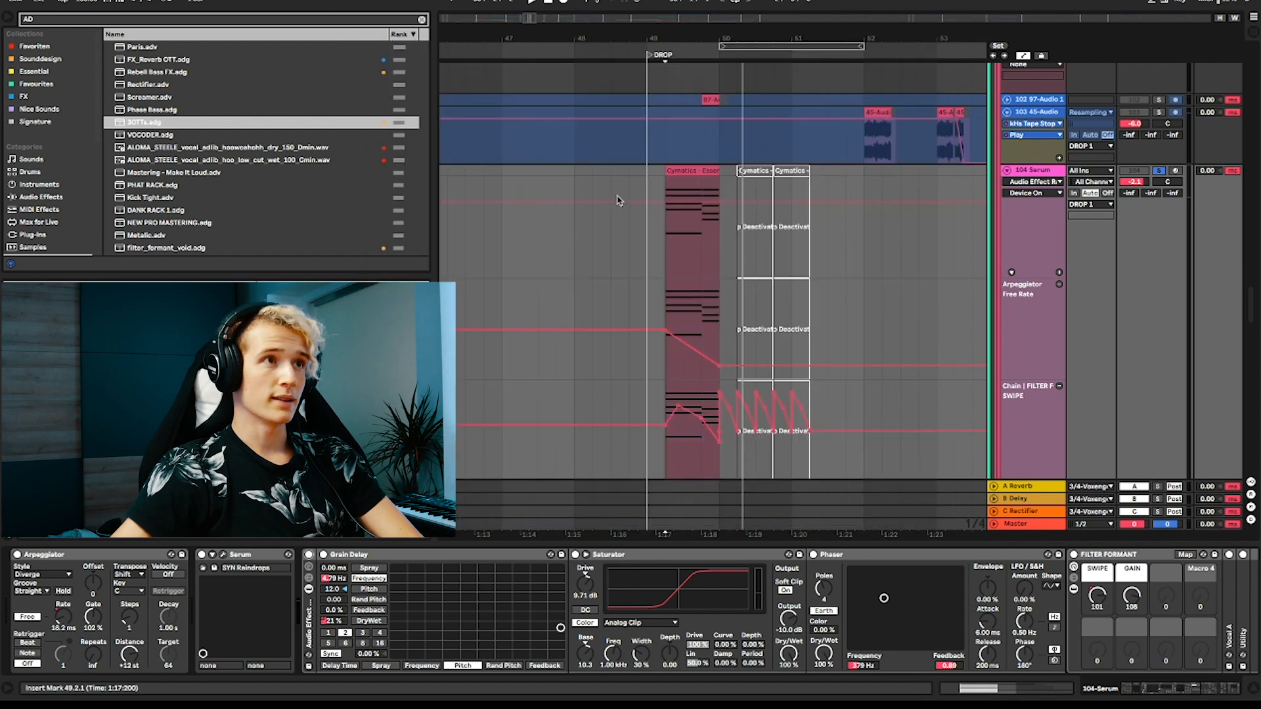
Step: Check the MIDI notes of the active 104 Serum clip and show the Arpeggiator's Free Rate automation from 49.2.1 to 50.1.1
double_click(689, 170)
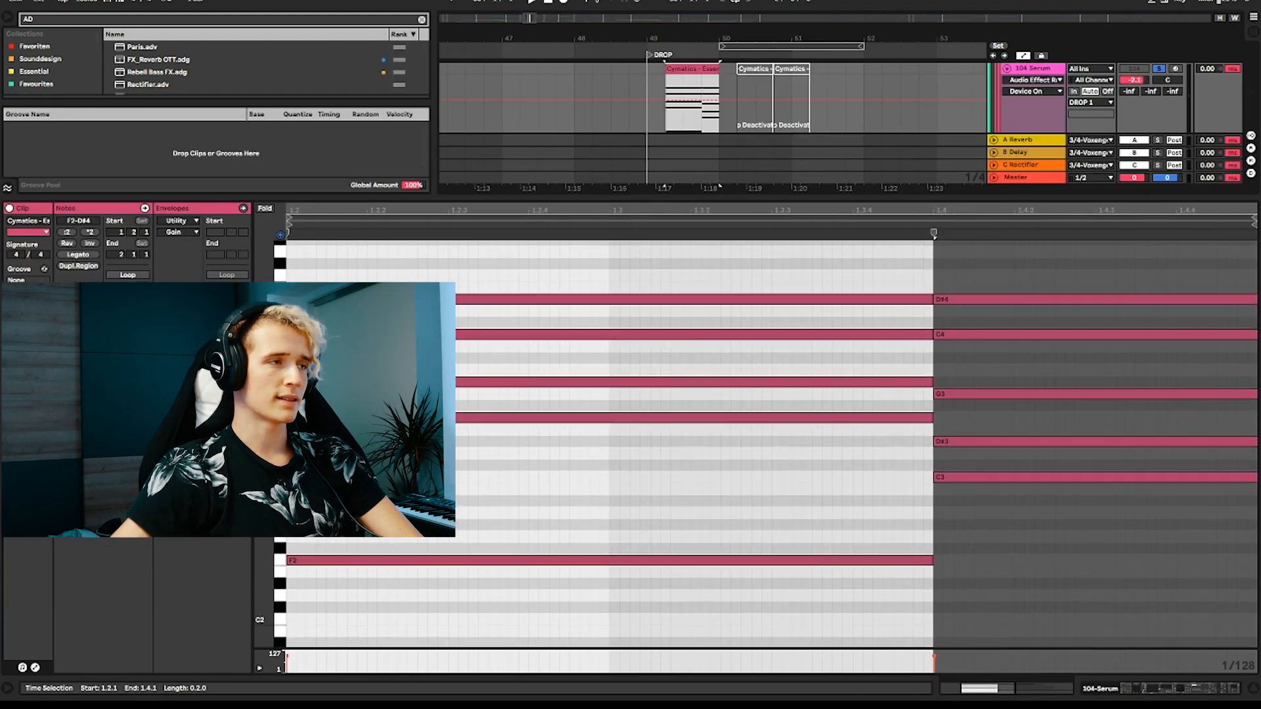
left_click(1055, 69)
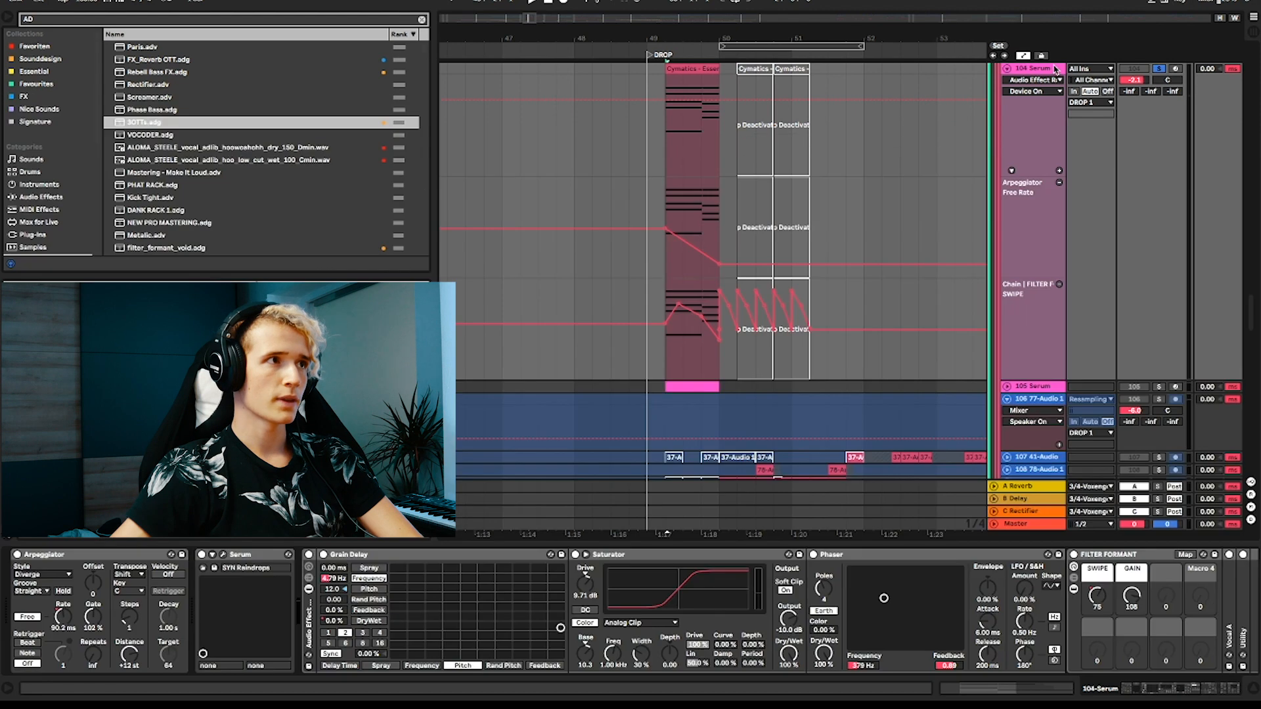
left_click(64, 615)
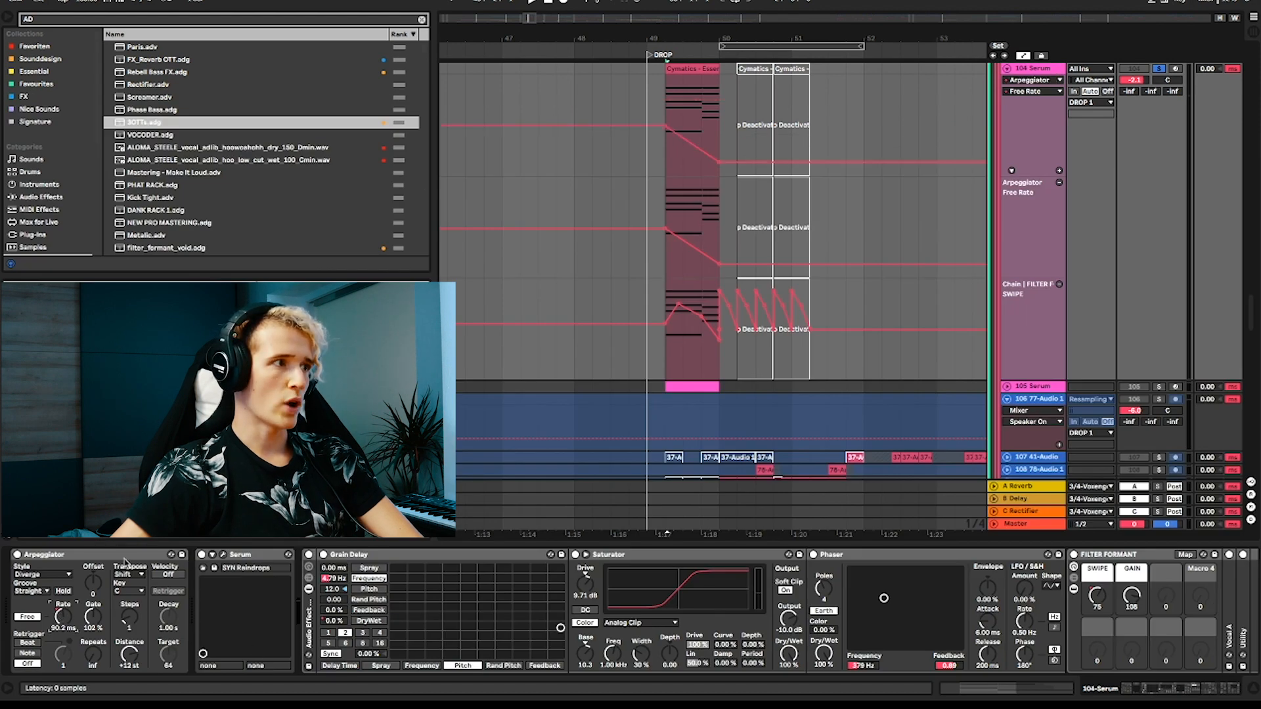
left_click_drag(666, 97, 713, 100)
scroll(716, 125, "up", 2)
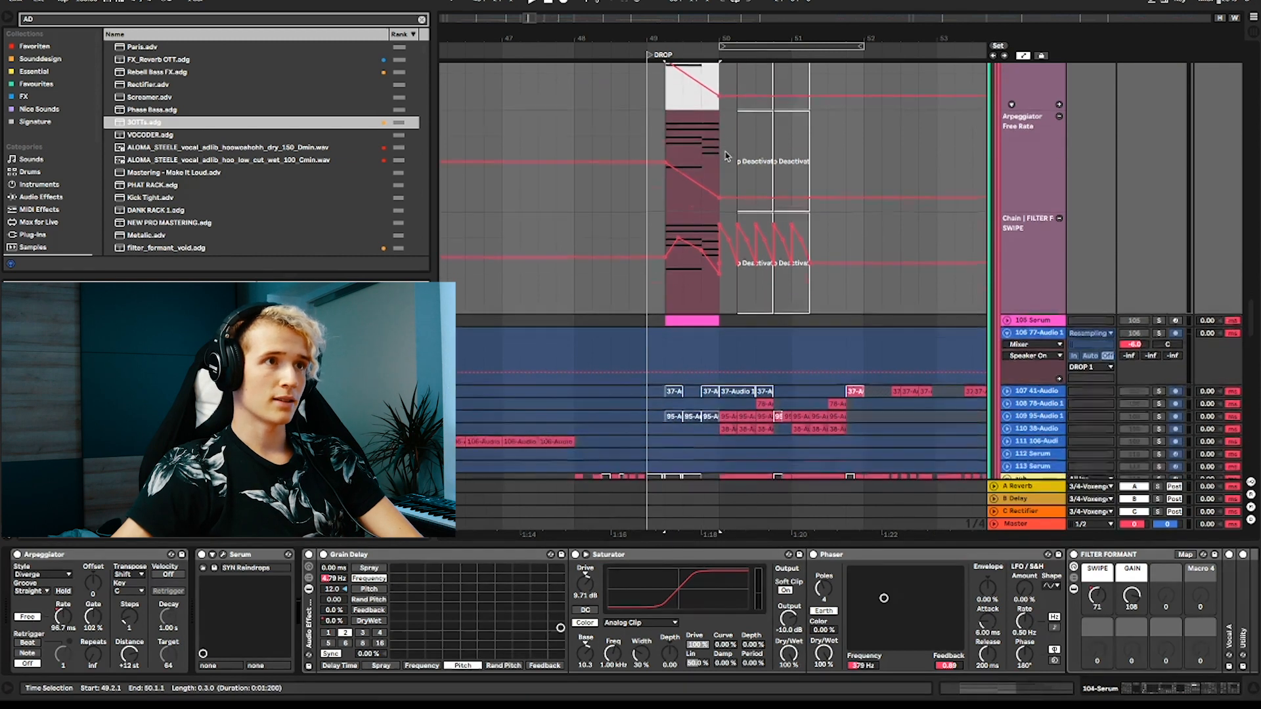
Step: Inspect the devices of the 110 38-Audio track, and unfold the 109 95-Audio track with its first clip at bar 50 selected
left_click(725, 151)
scroll(725, 151, "down", 7)
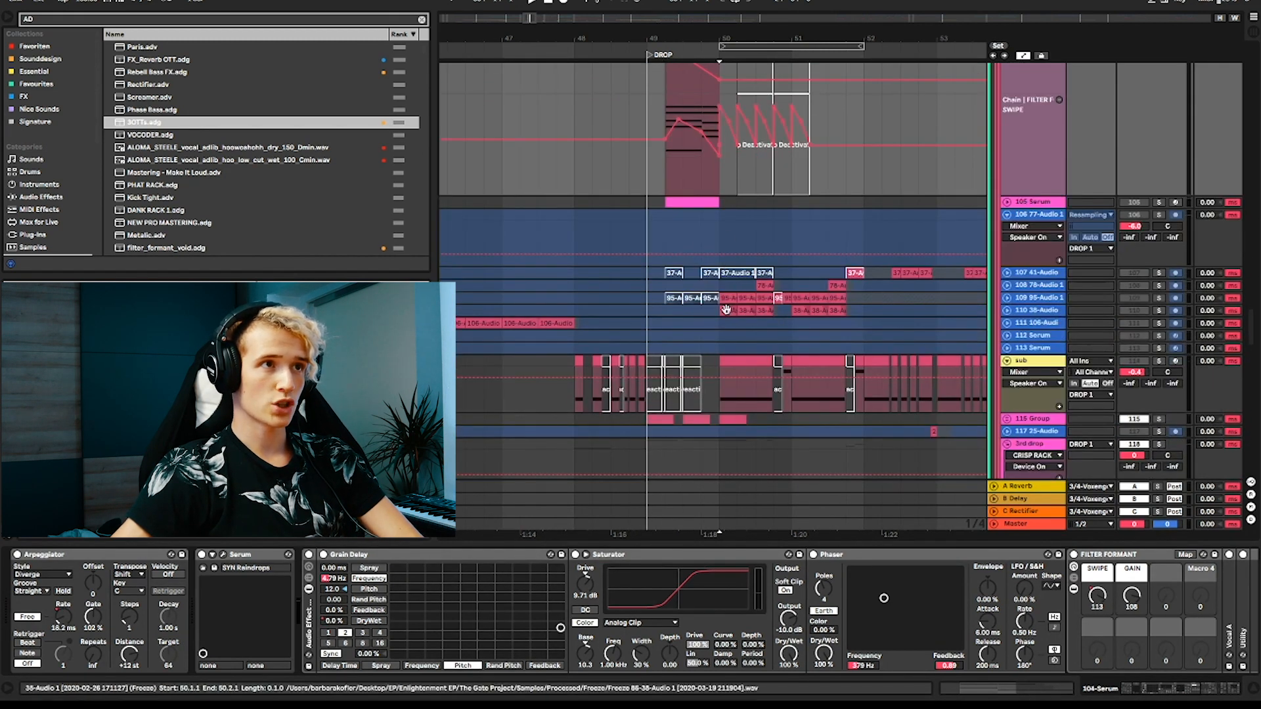
left_click(1011, 313)
left_click(1008, 312)
left_click(1008, 311)
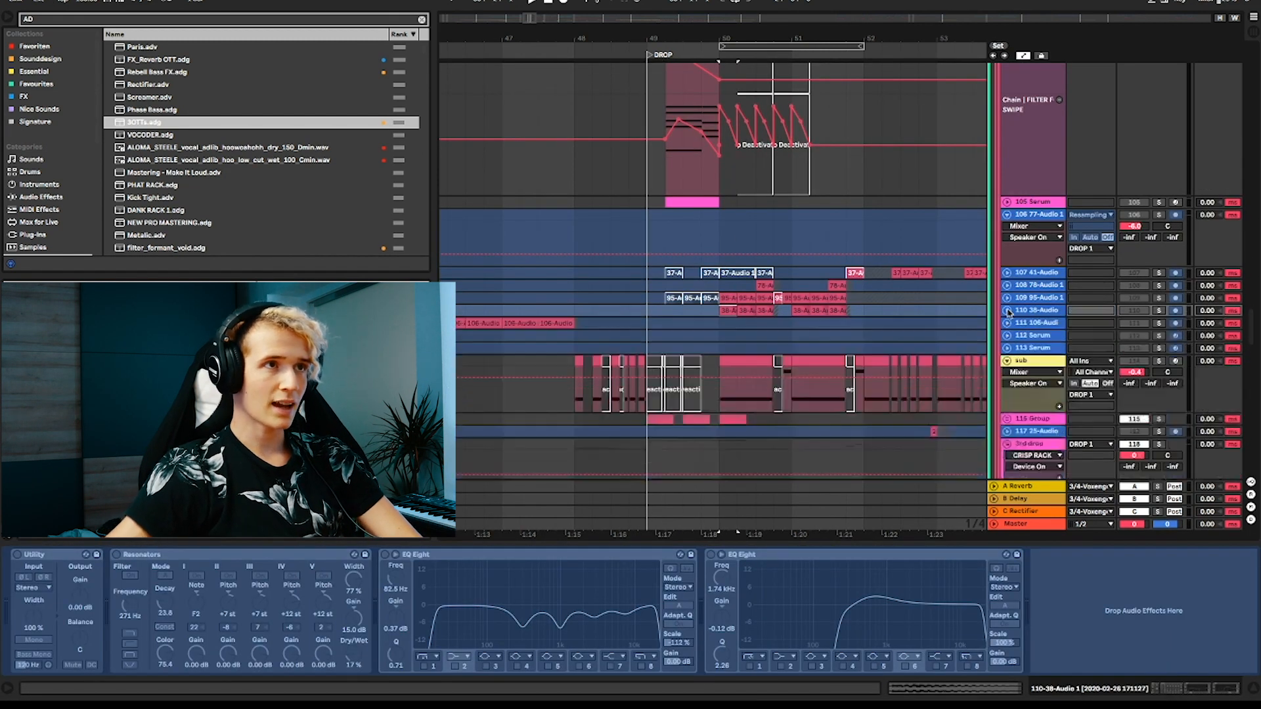
left_click(1007, 311)
left_click(1008, 311)
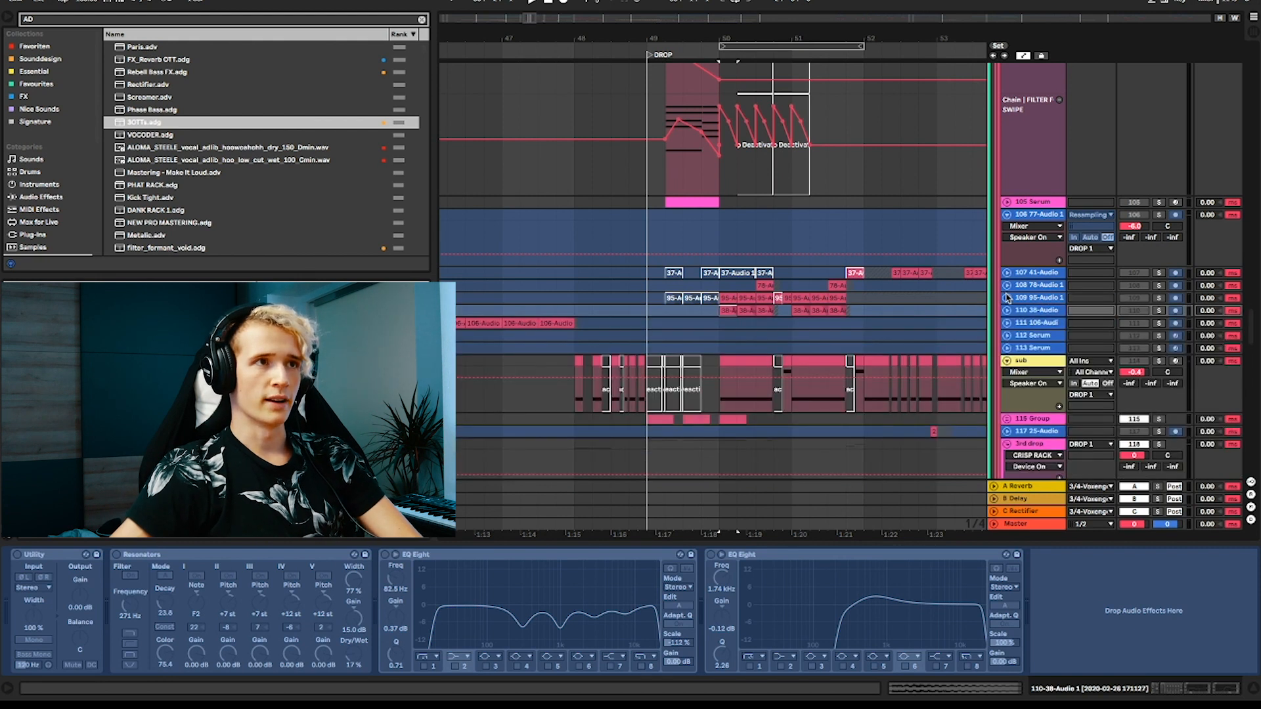
left_click(1007, 298)
left_click(728, 381)
Step: Select the active clip's range on the 104 Serum track to bring back its device chain
scroll(718, 220, "up", 2)
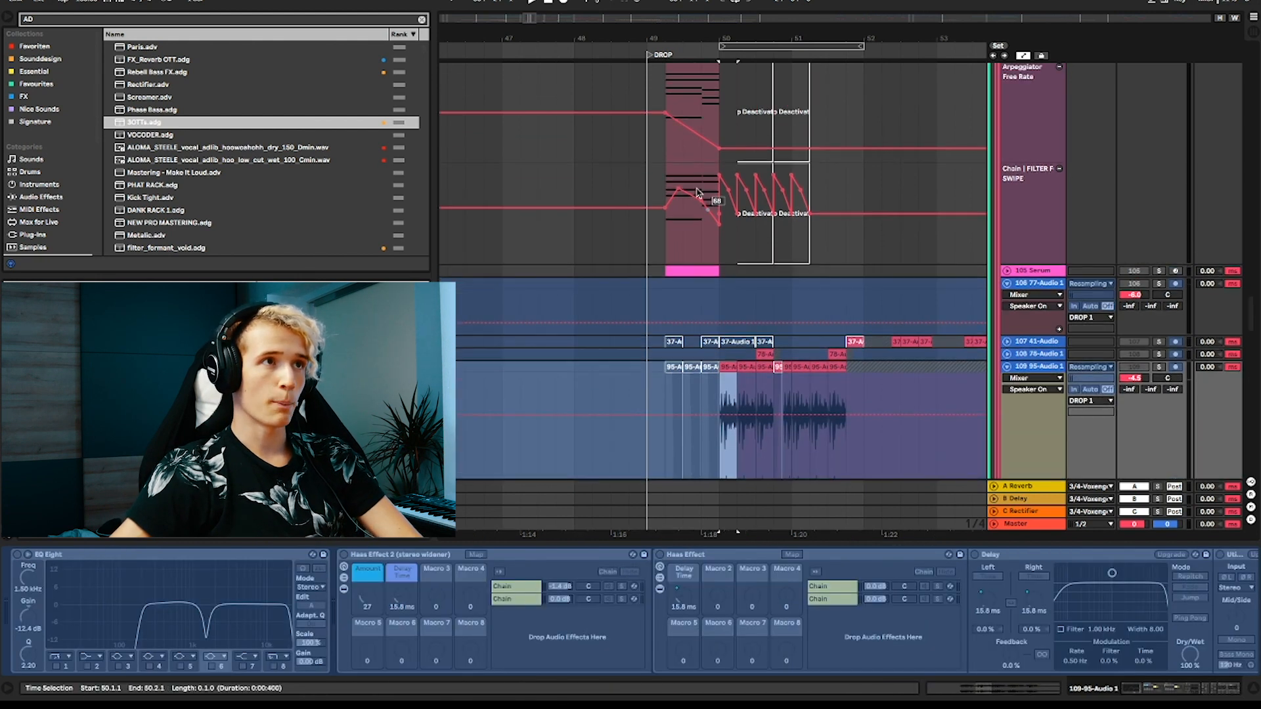
scroll(657, 223, "up", 7)
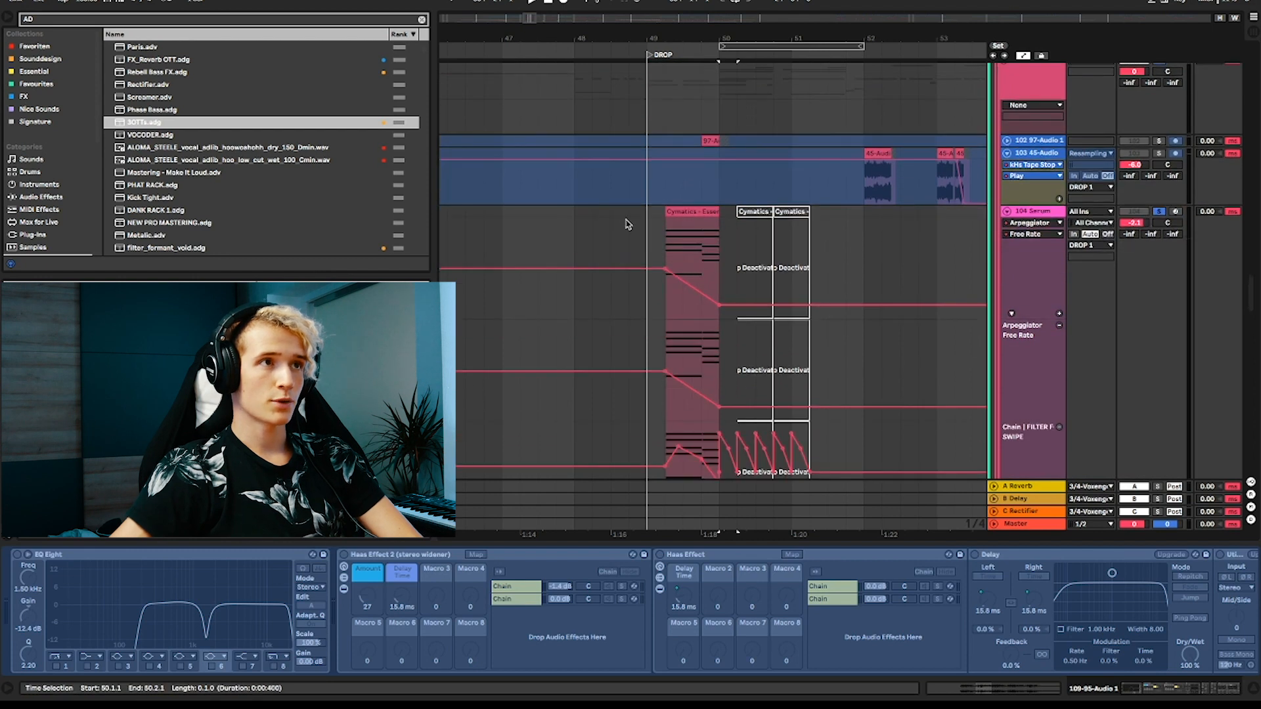
left_click(715, 257)
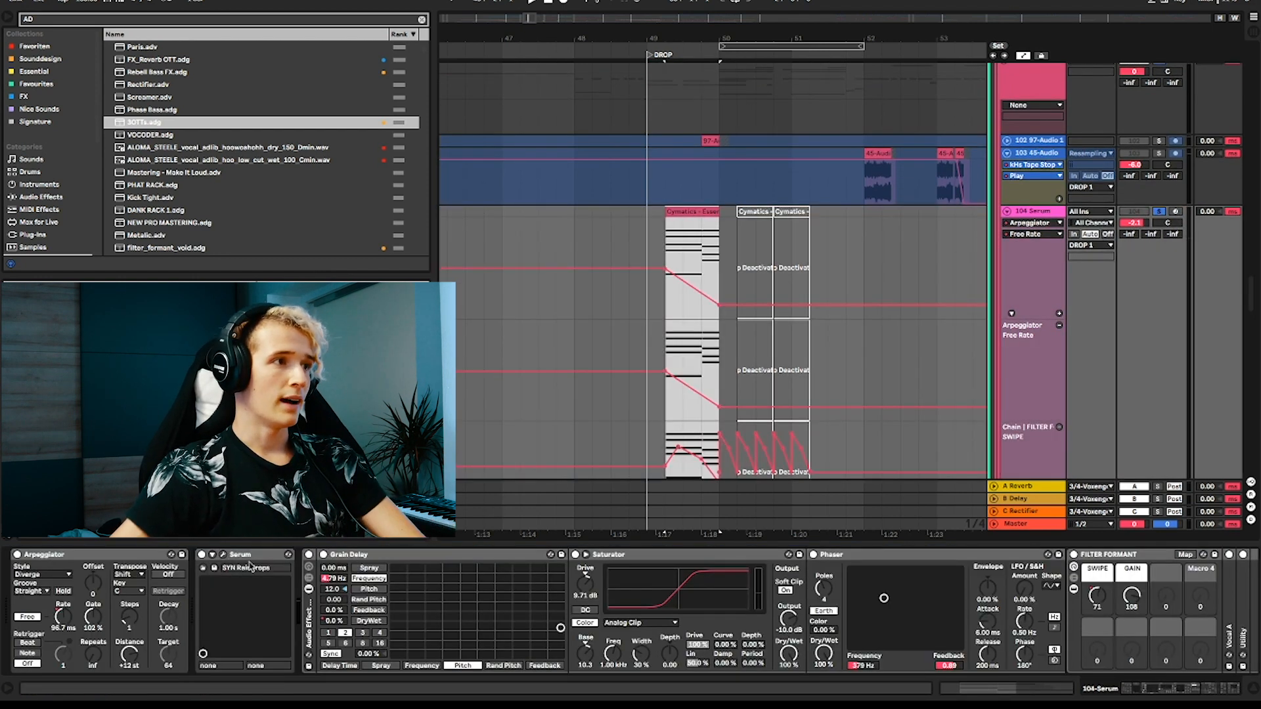
Step: Inspect the Grain Delay, Saturator and Phaser settings in the 104 Serum track's effect rack
scroll(578, 591, "down", 3)
scroll(578, 593, "up", 3)
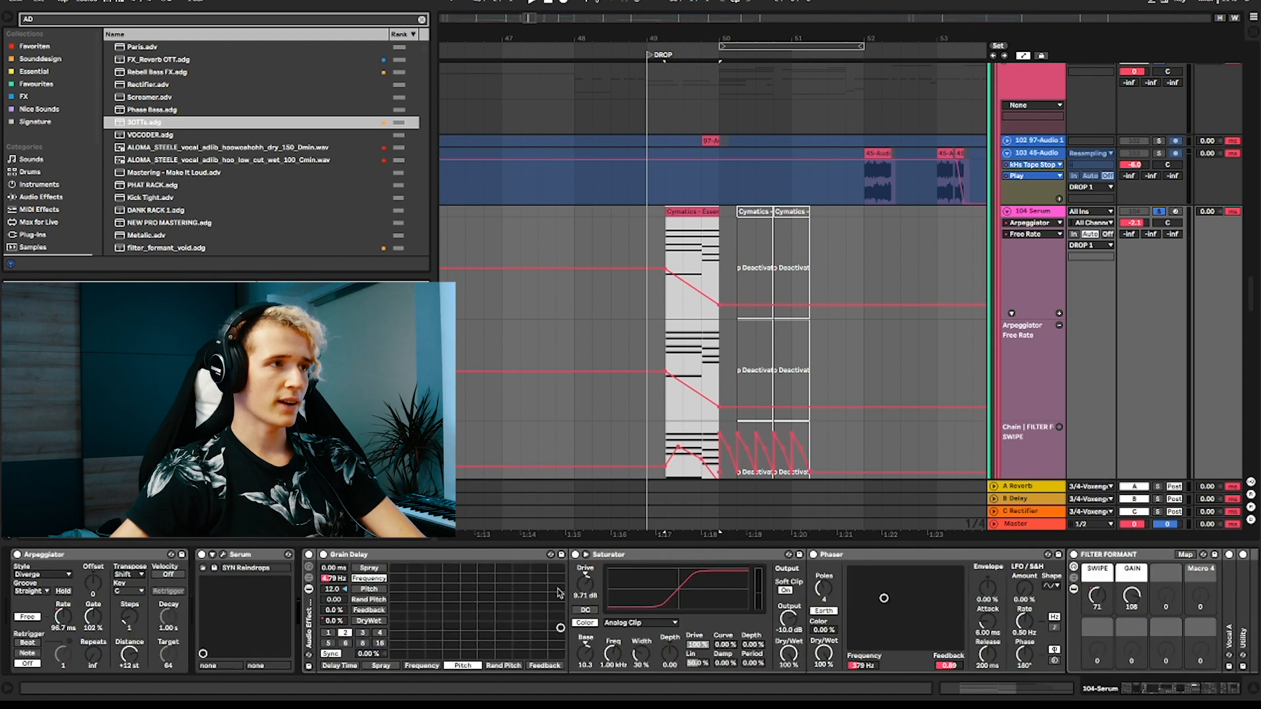
left_click(359, 555)
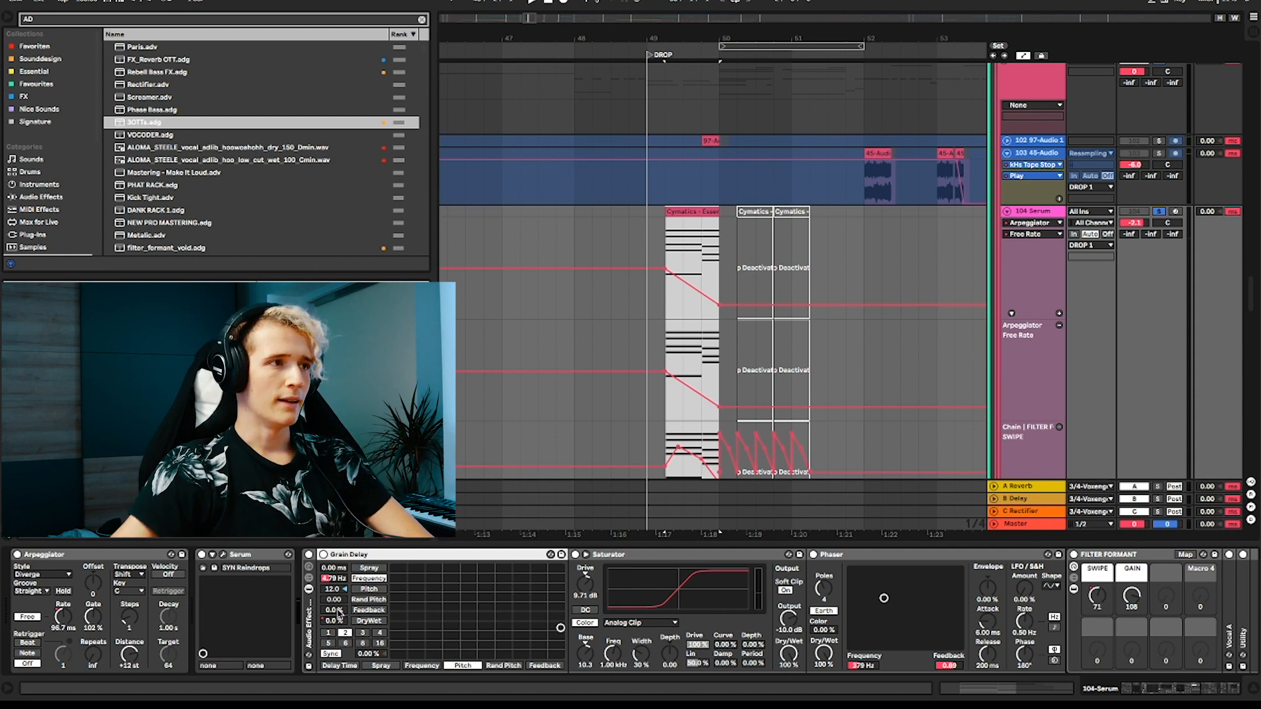
scroll(490, 621, "right", 3)
left_click(485, 556)
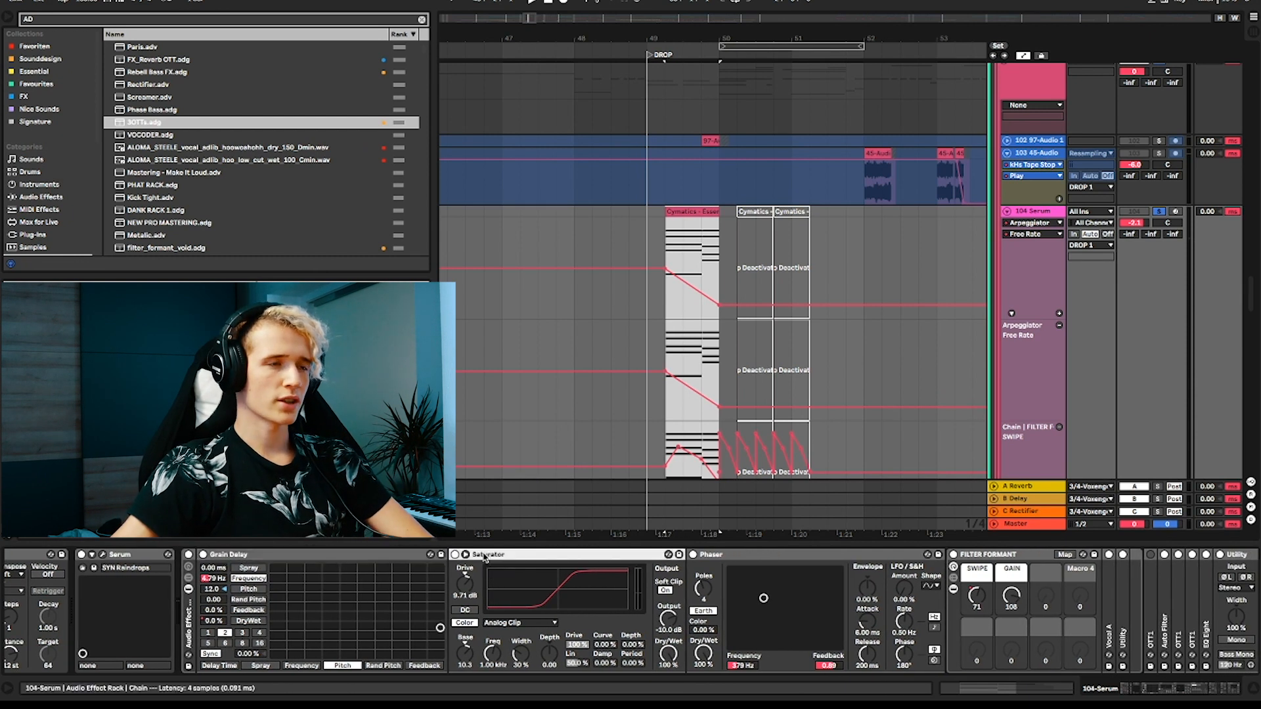
scroll(526, 562, "right", 4)
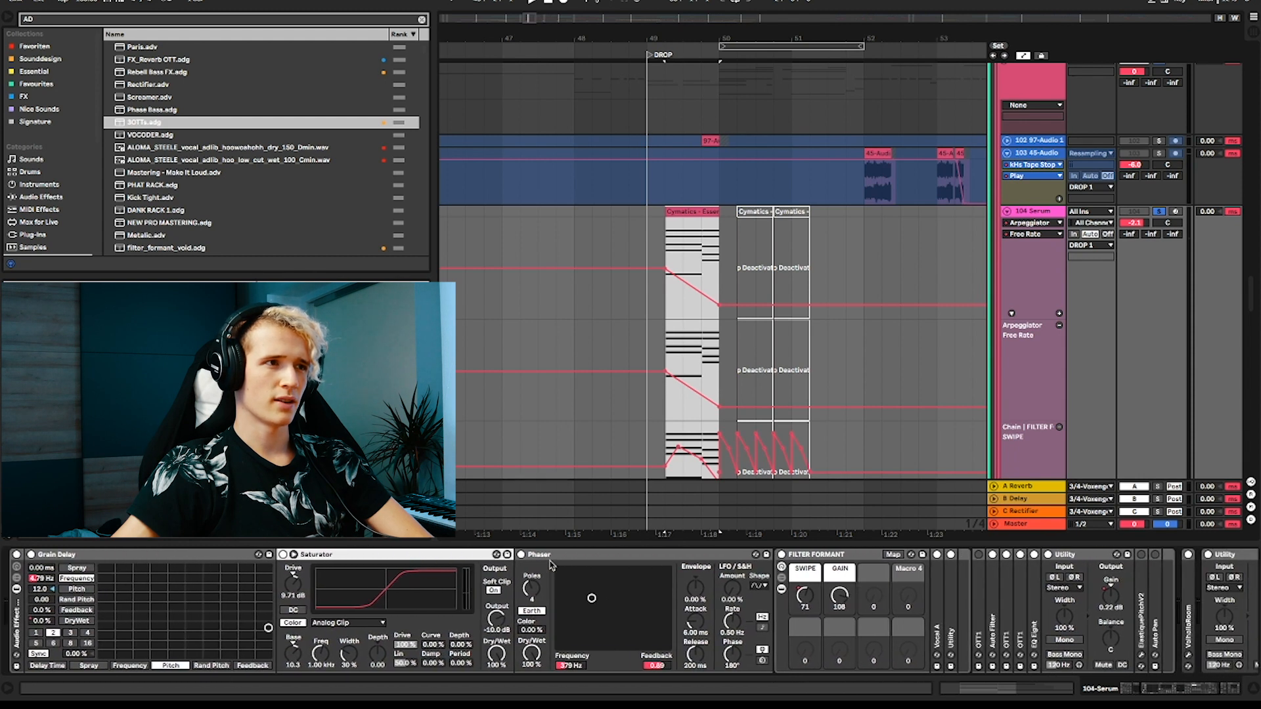
scroll(550, 563, "right", 3)
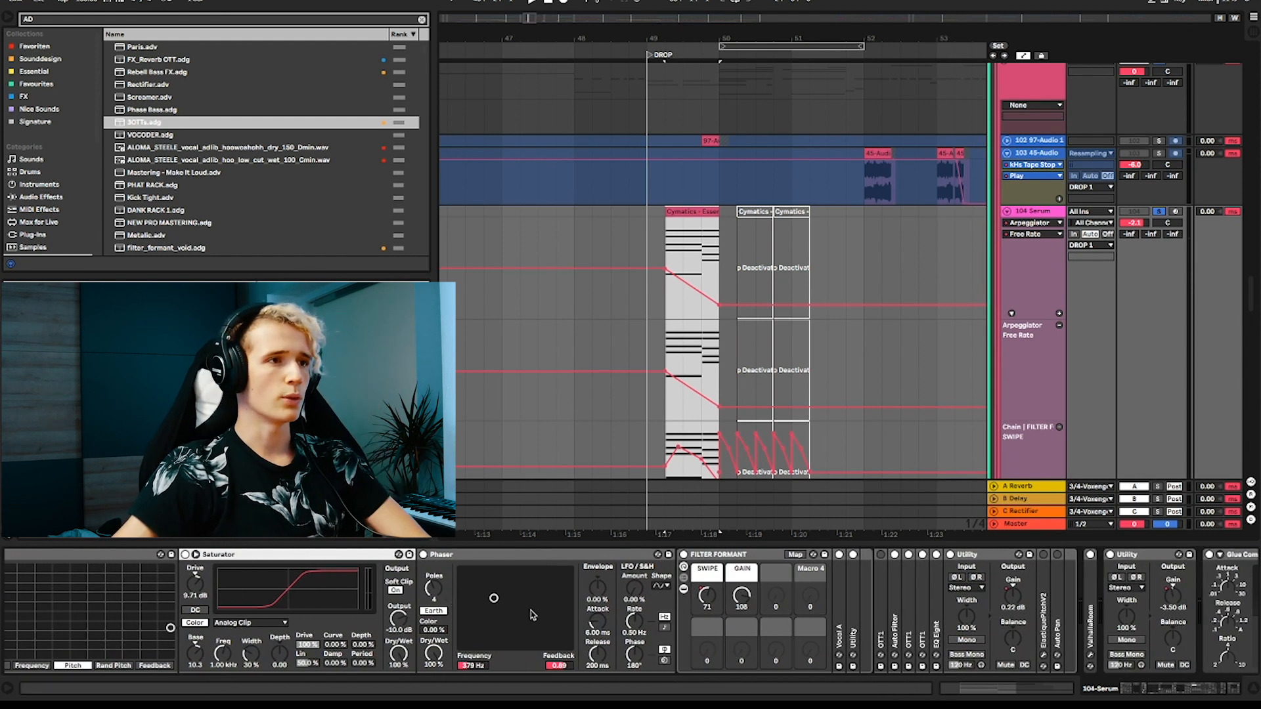
Step: Unfold the Vocal A EQ in the effect rack and show the automation of the FILTER FORMANT rack's SWIPE macro
scroll(532, 615, "right", 5)
double_click(641, 570)
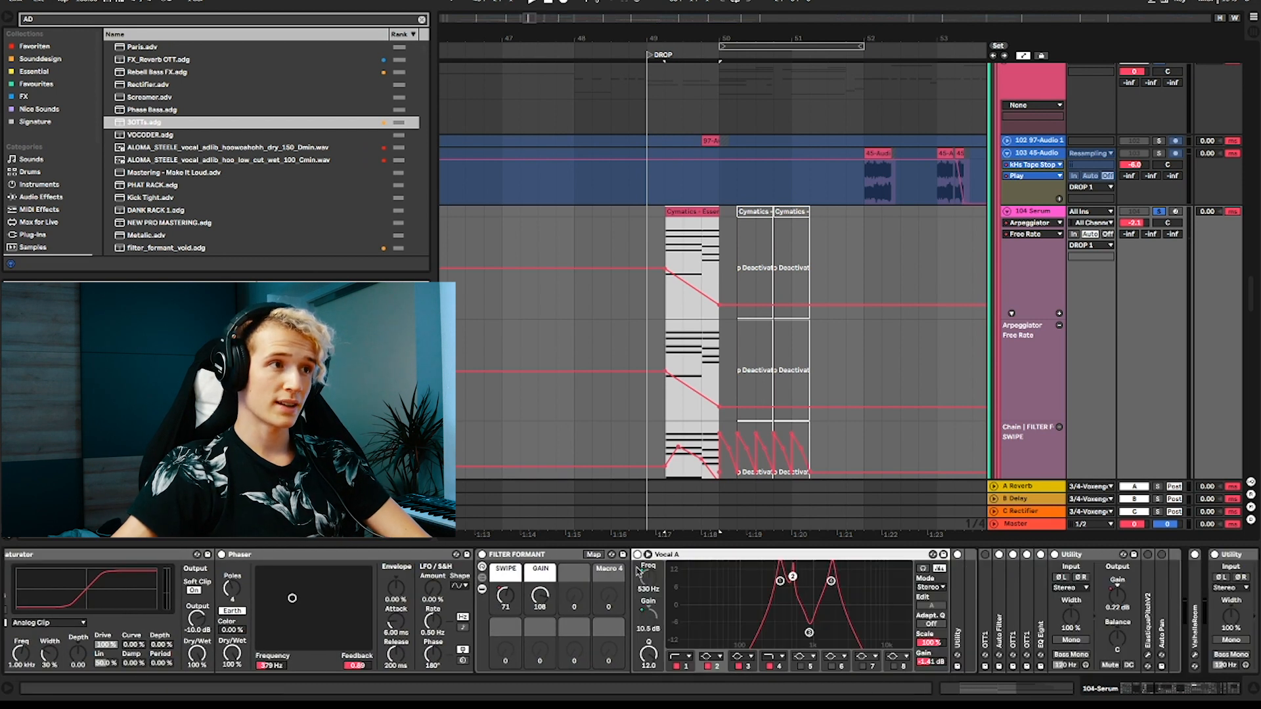
scroll(676, 585, "right", 3)
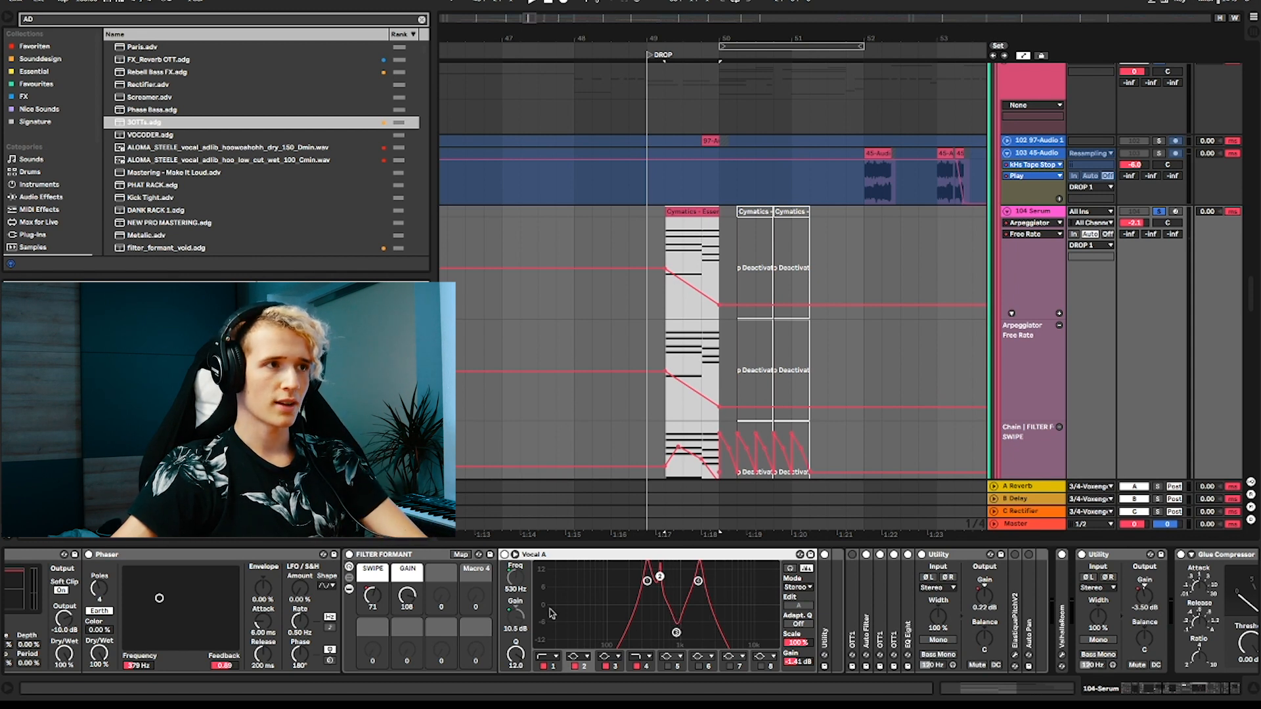
left_click(369, 596)
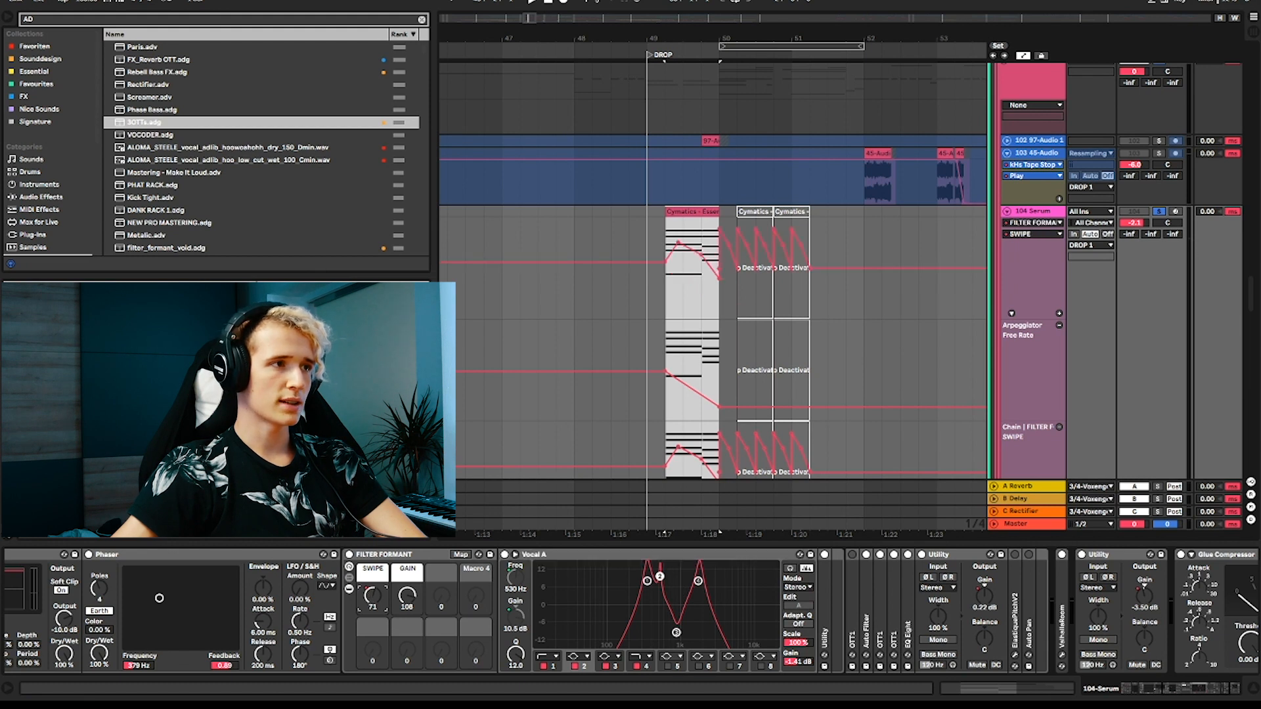
Step: Play the 104 Serum clip from 49.2.1 to watch the Vocal A EQ bands follow the SWIPE automation
left_click(664, 292)
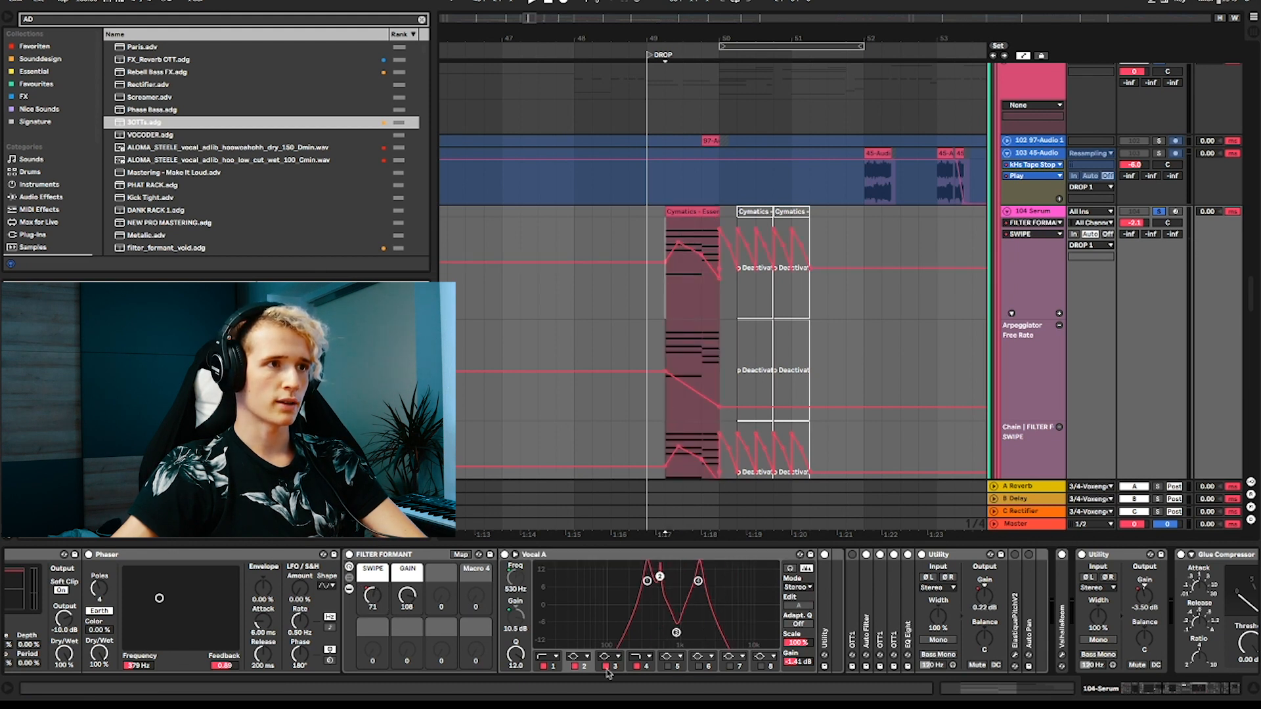
key("space")
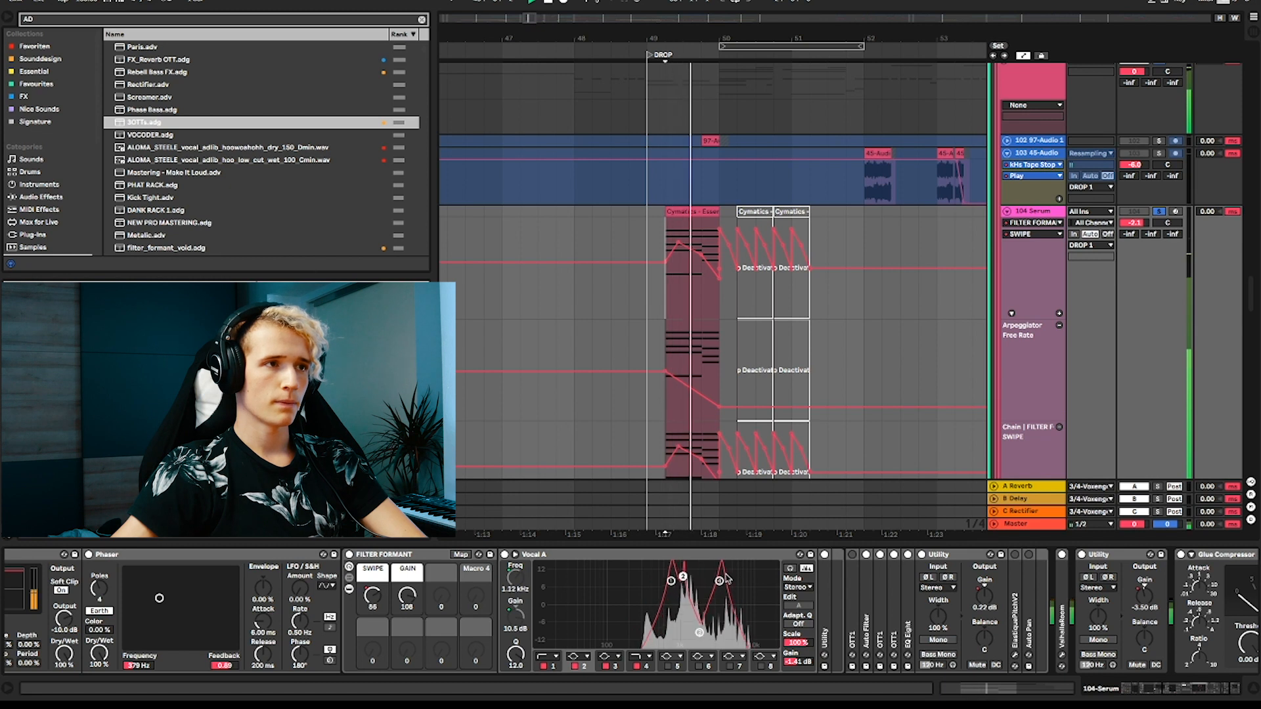
key("ctrl+s")
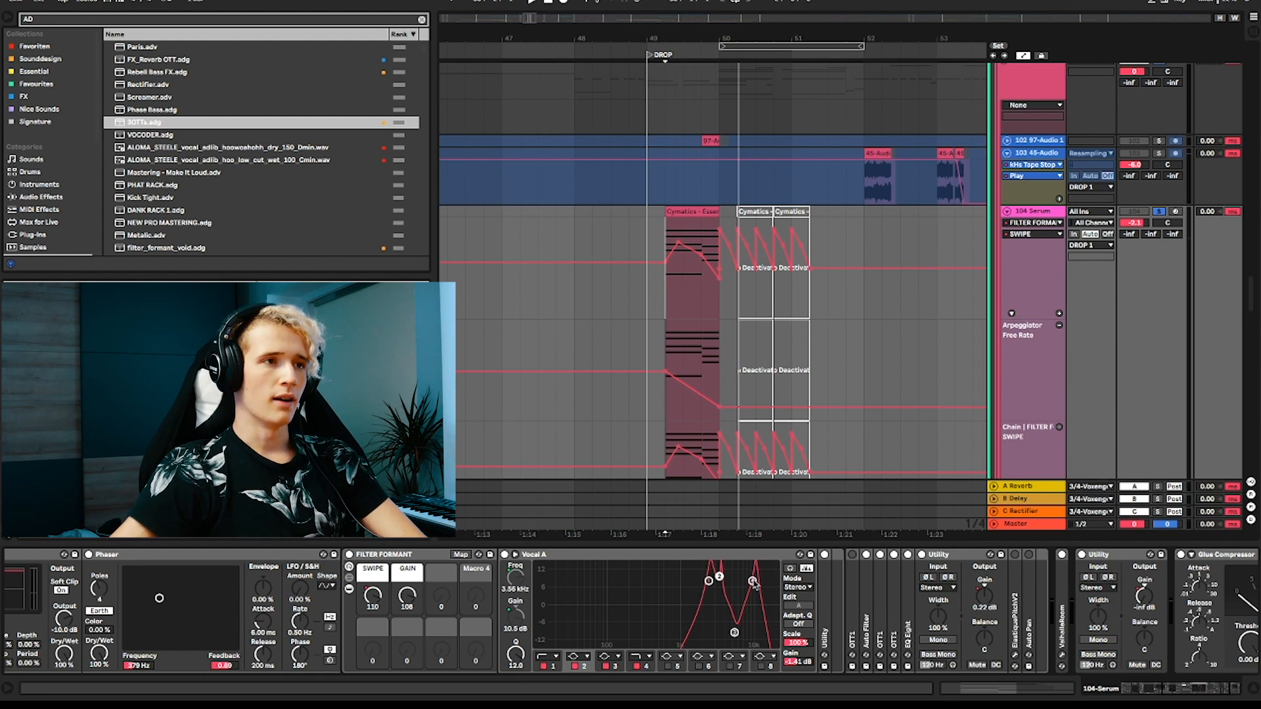
left_click(673, 584)
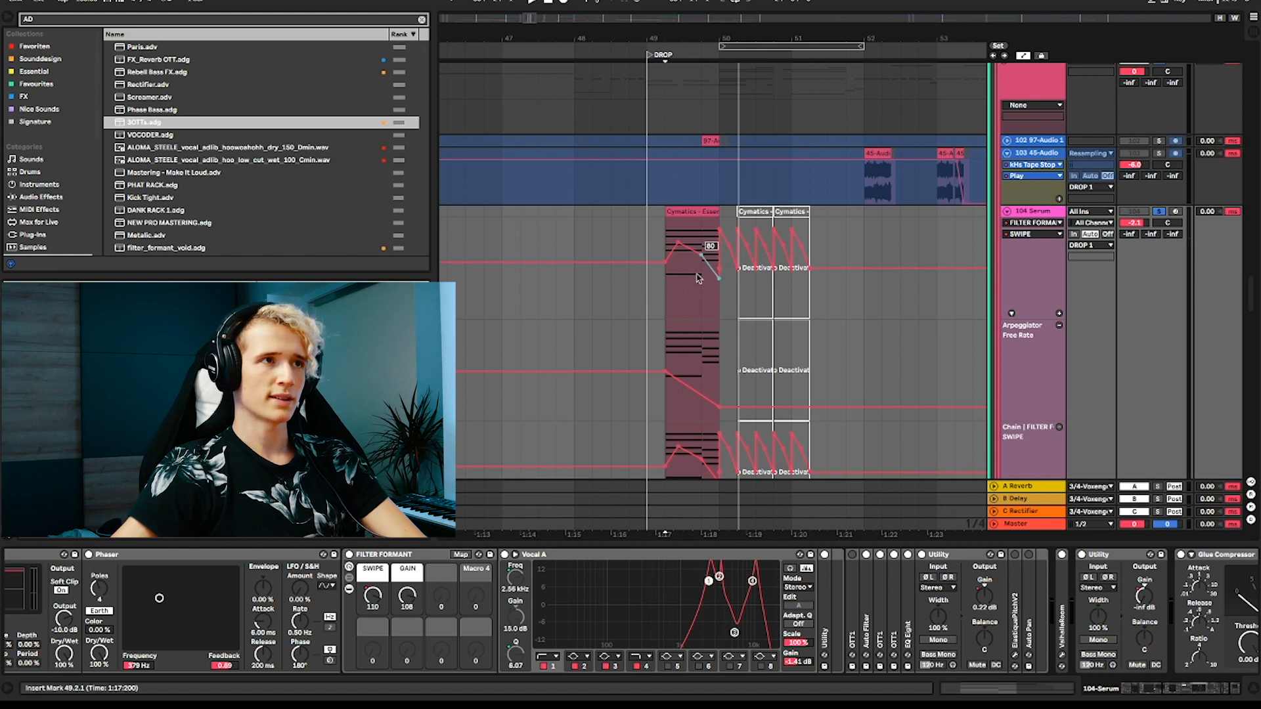
left_click(665, 289)
Step: Fold the Vocal A EQ and check the Auto Filter, OTT and EQ Eight devices behind it, folding each again
left_click(518, 555)
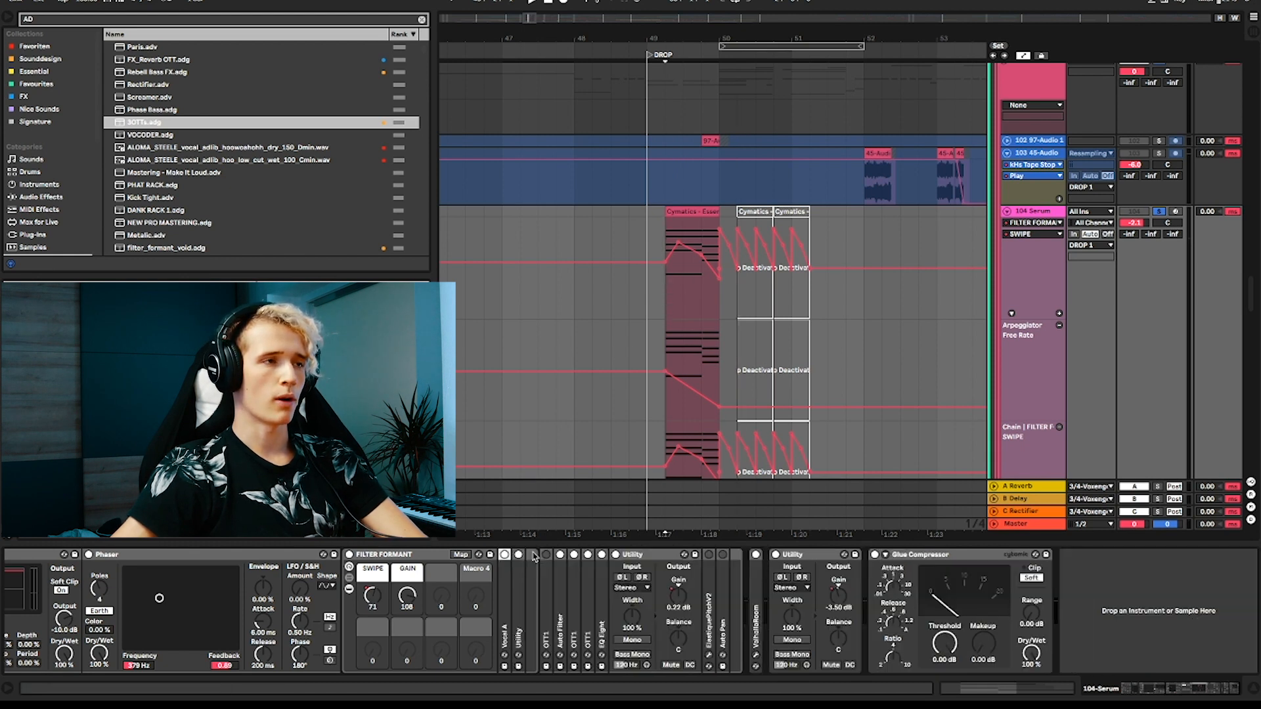
double_click(560, 579)
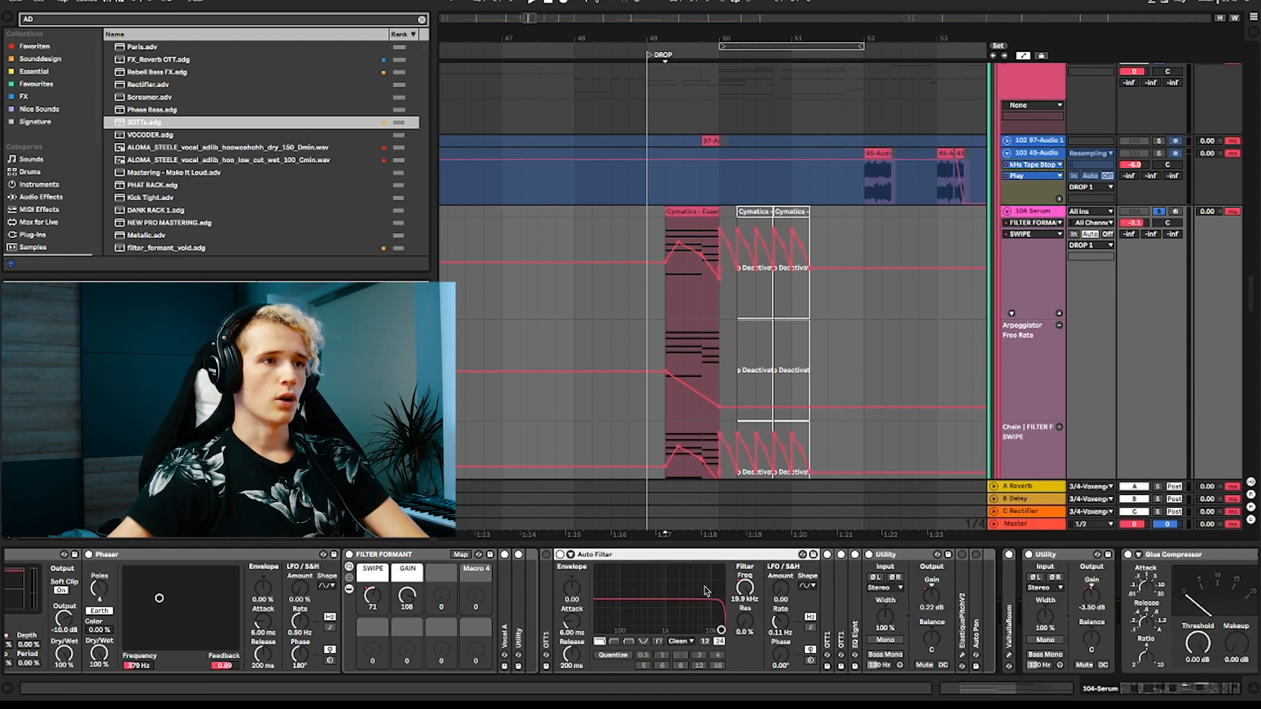
double_click(842, 594)
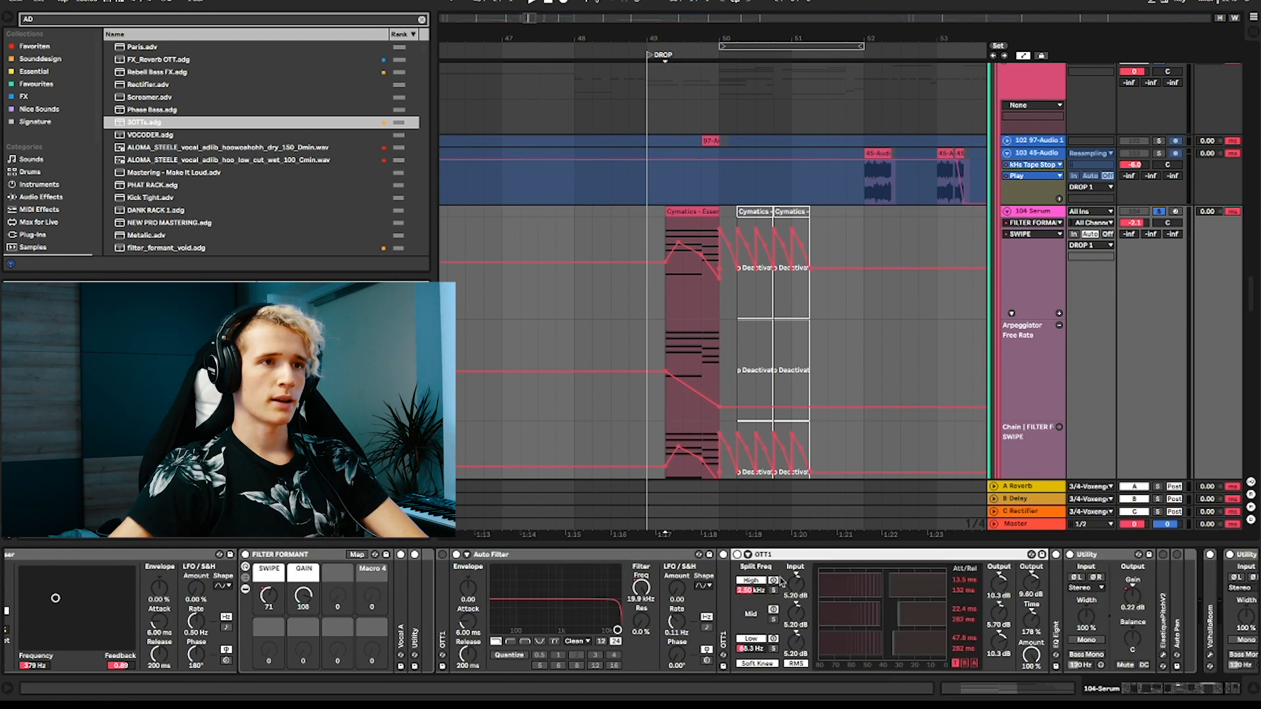
double_click(766, 556)
left_click(737, 591)
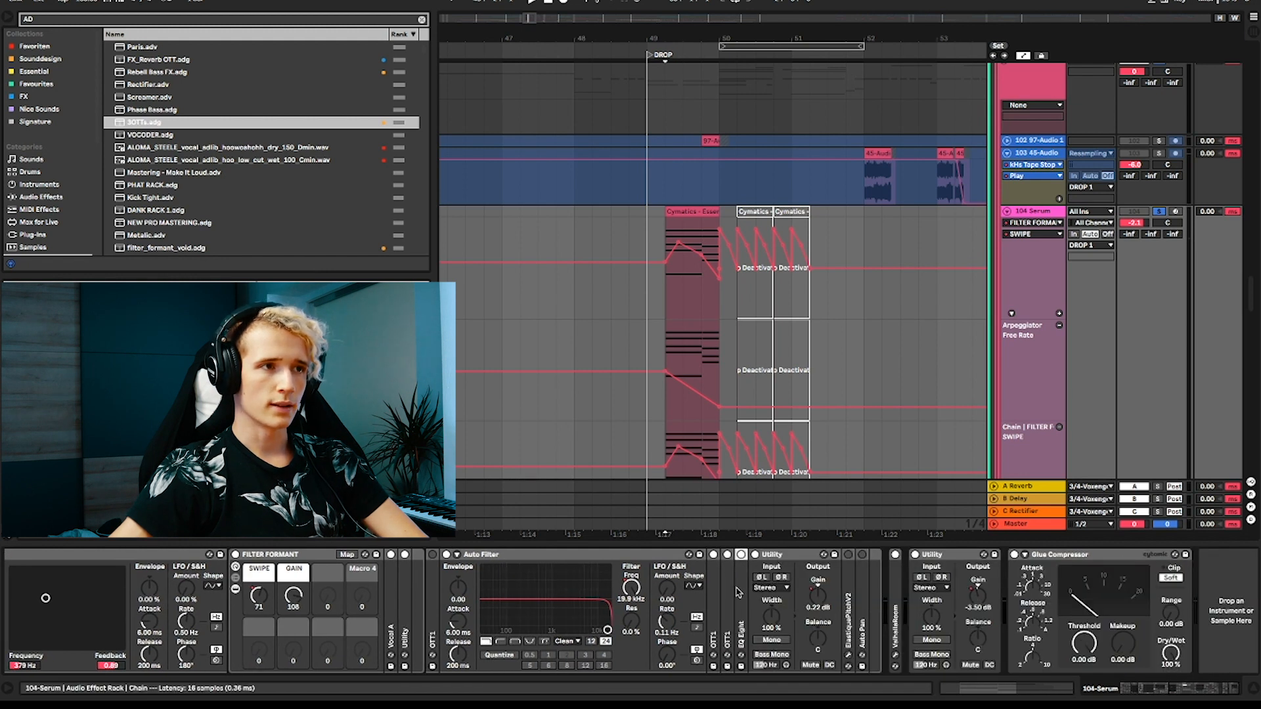
double_click(739, 589)
double_click(820, 555)
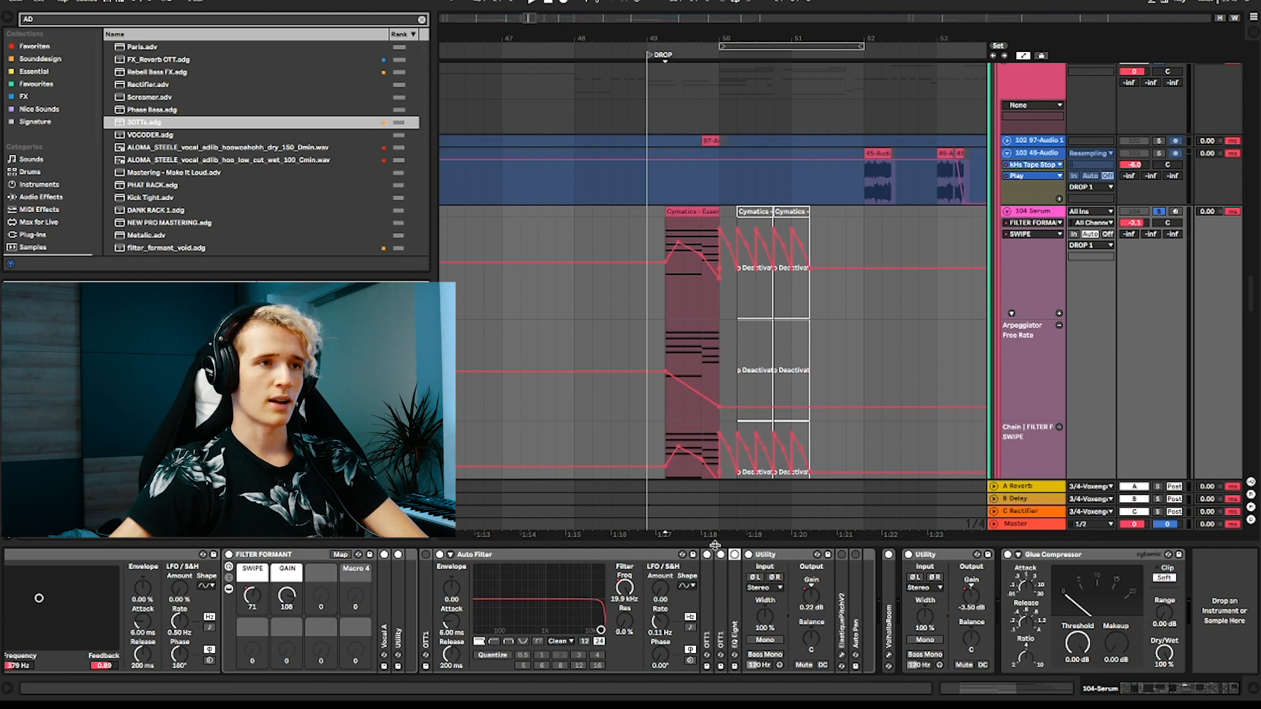
double_click(489, 554)
Step: Hide the device chain view and fold the 104 Serum track
left_click_drag(534, 541, 536, 614)
scroll(749, 466, "down", 1)
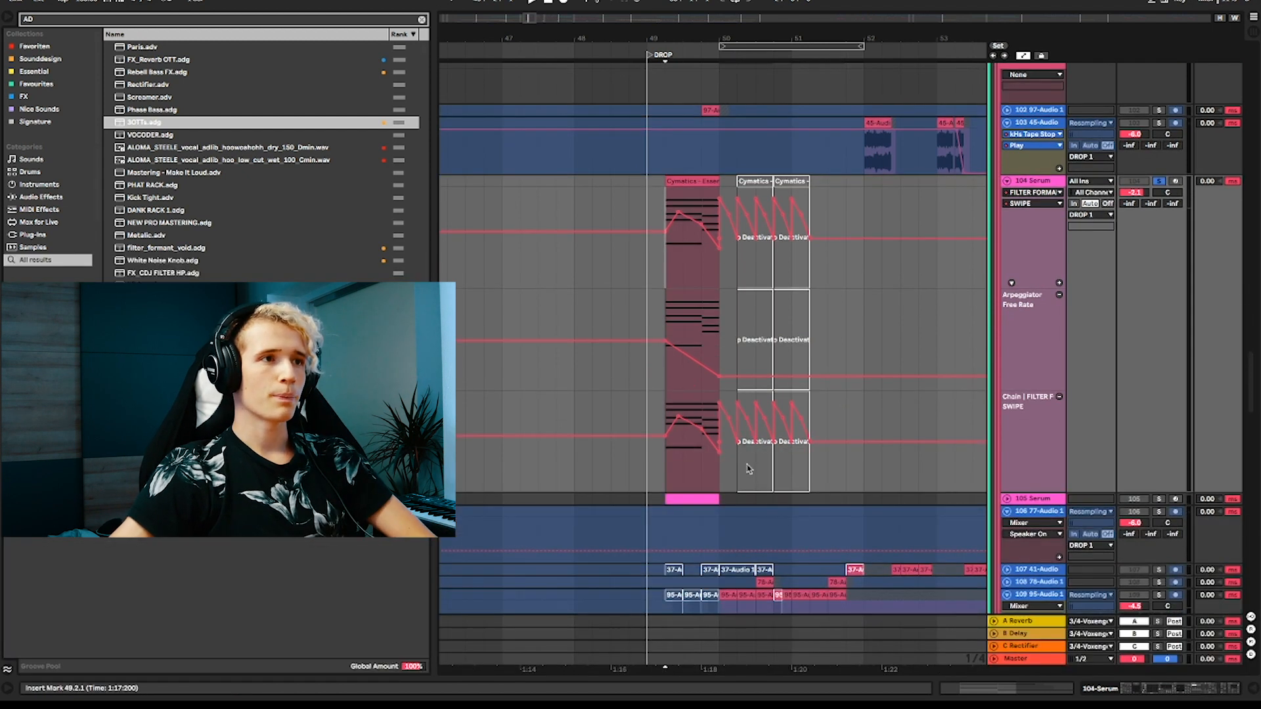
scroll(749, 469, "down", 3)
left_click(1007, 181)
scroll(735, 298, "down", 1)
Step: Audition the 109 95-Audio track in solo from its clip at 50.1.1, and unsolo it
left_click(737, 258)
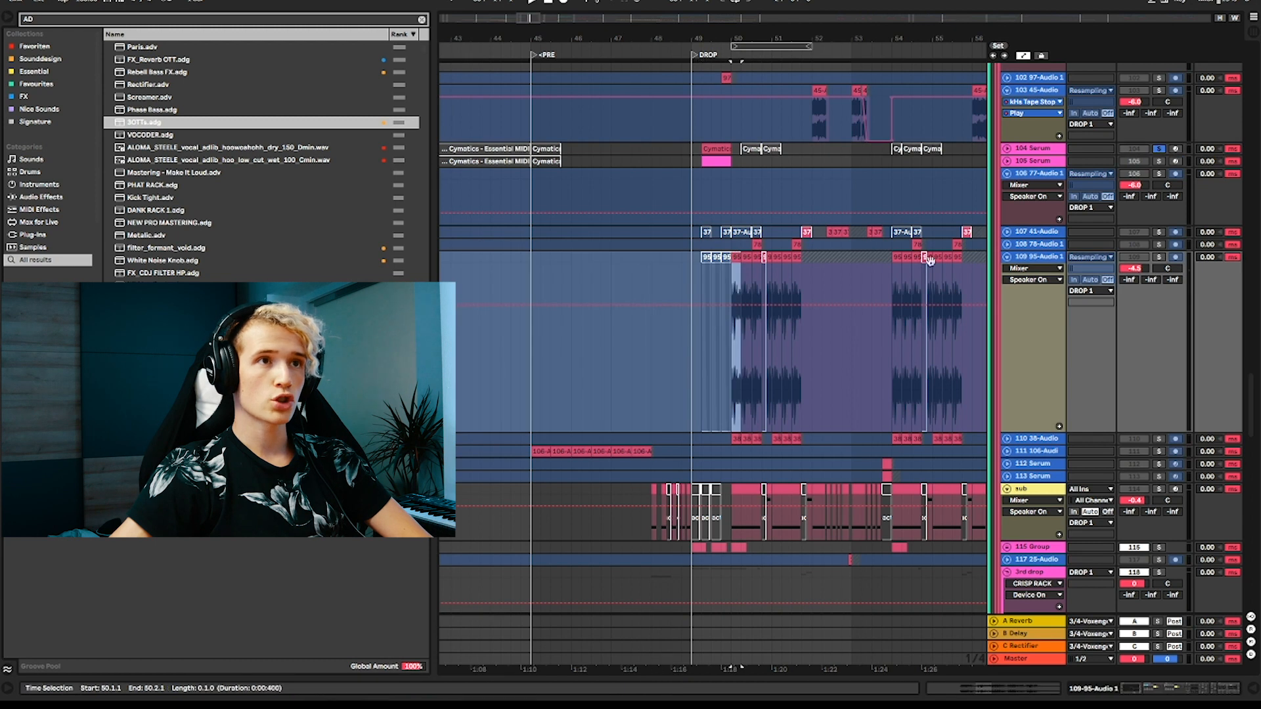
scroll(913, 259, "up", 3)
left_click(1159, 257)
key("space")
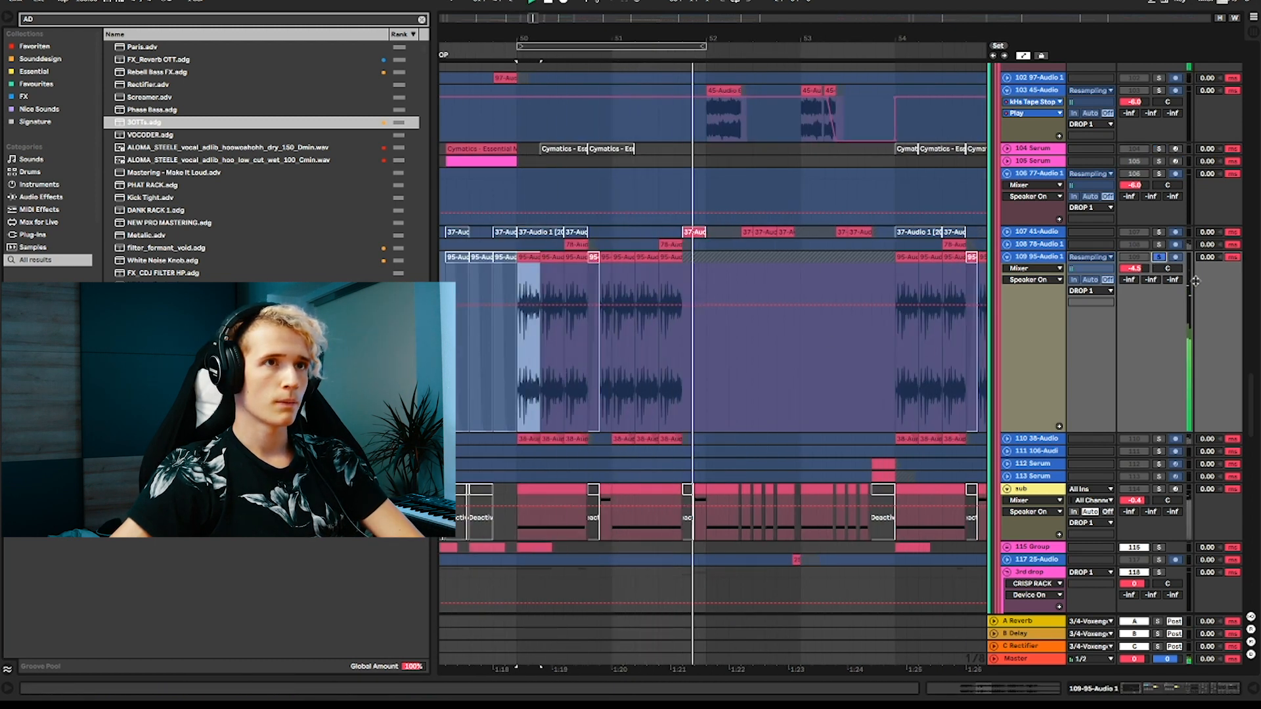
left_click(1159, 258)
key("space")
scroll(637, 368, "down", 1)
scroll(637, 368, "left", 1)
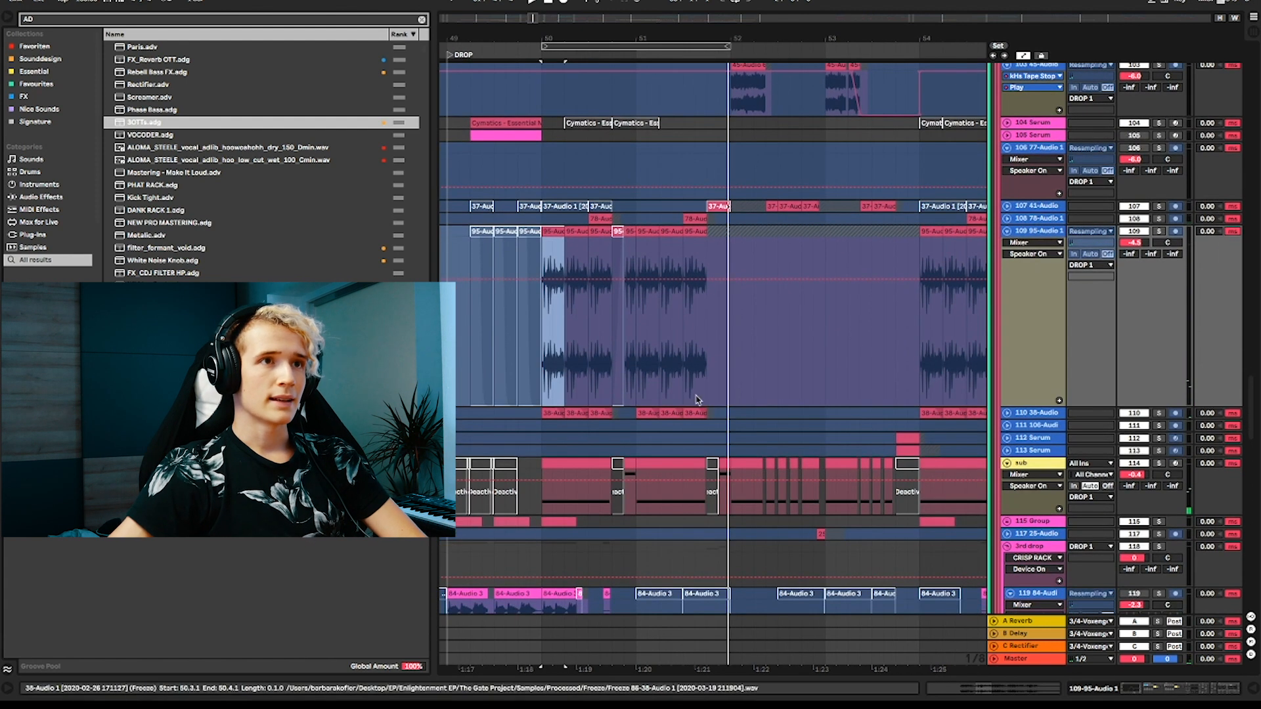
Step: Fold the 109 95-Audio track and unfold 110 38-Audio, auditioning the latter in solo from bar 50
left_click(1007, 233)
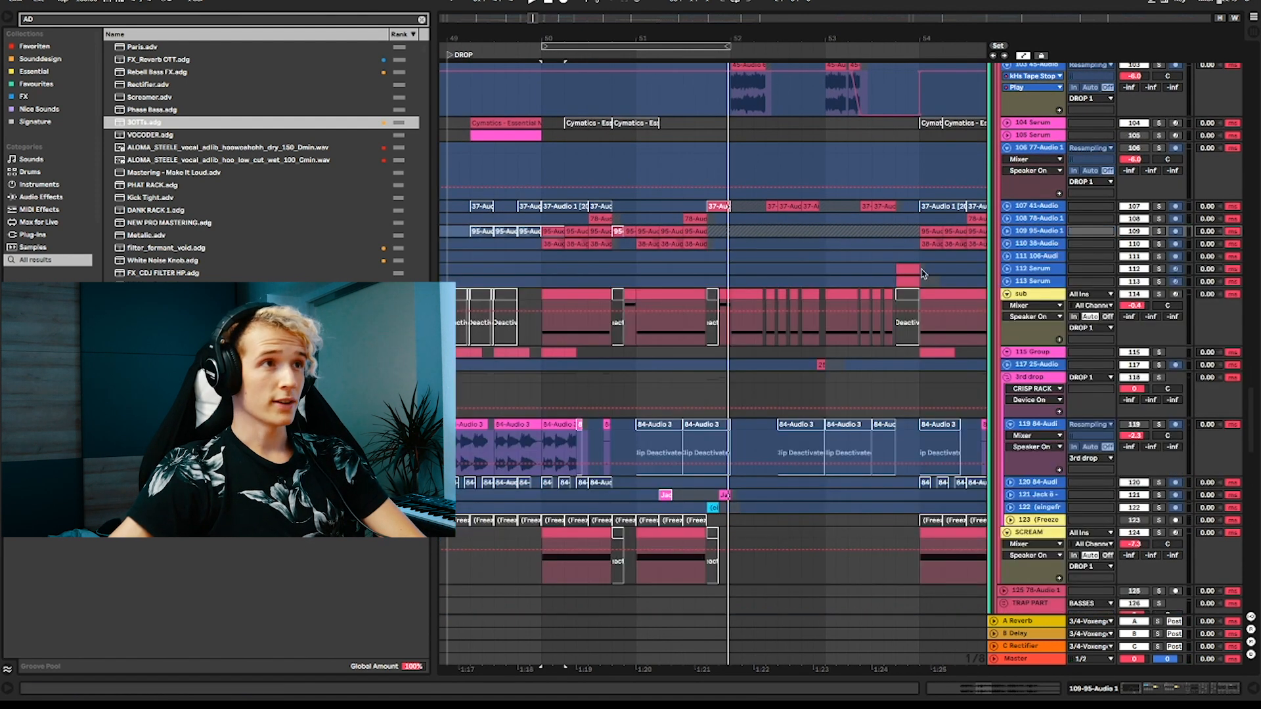
left_click(1006, 244)
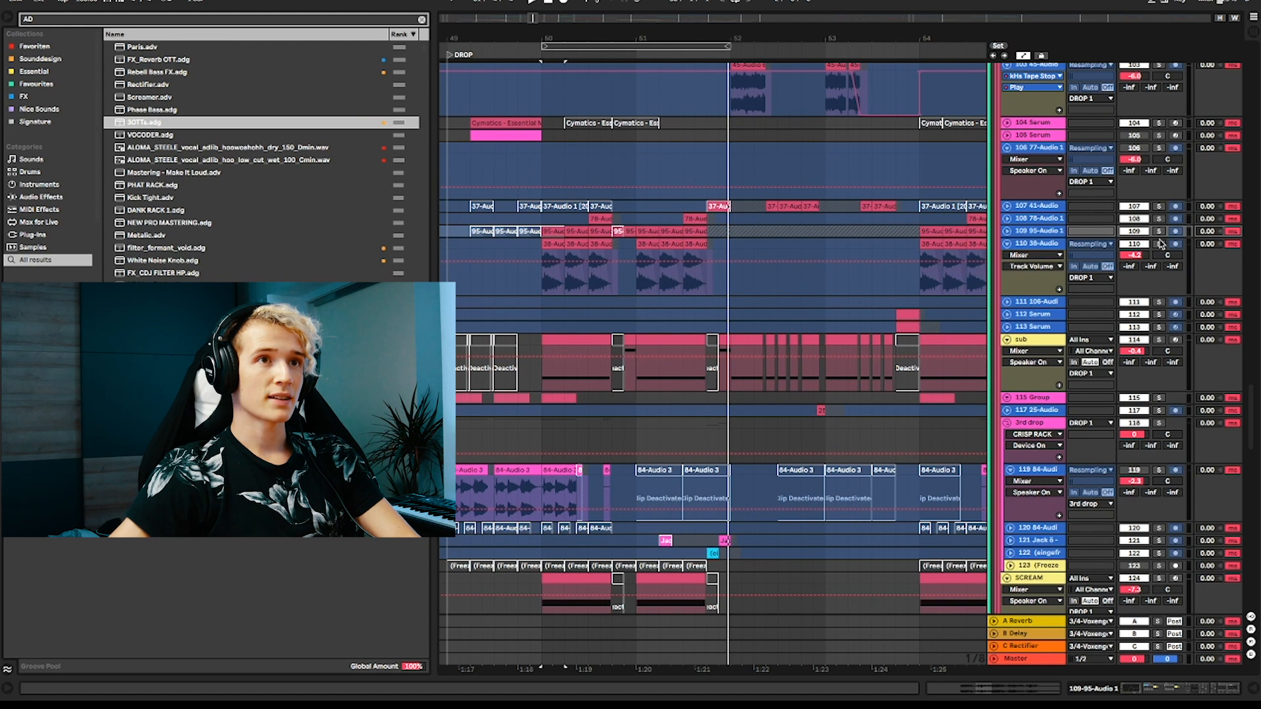
left_click(1159, 243)
key("space")
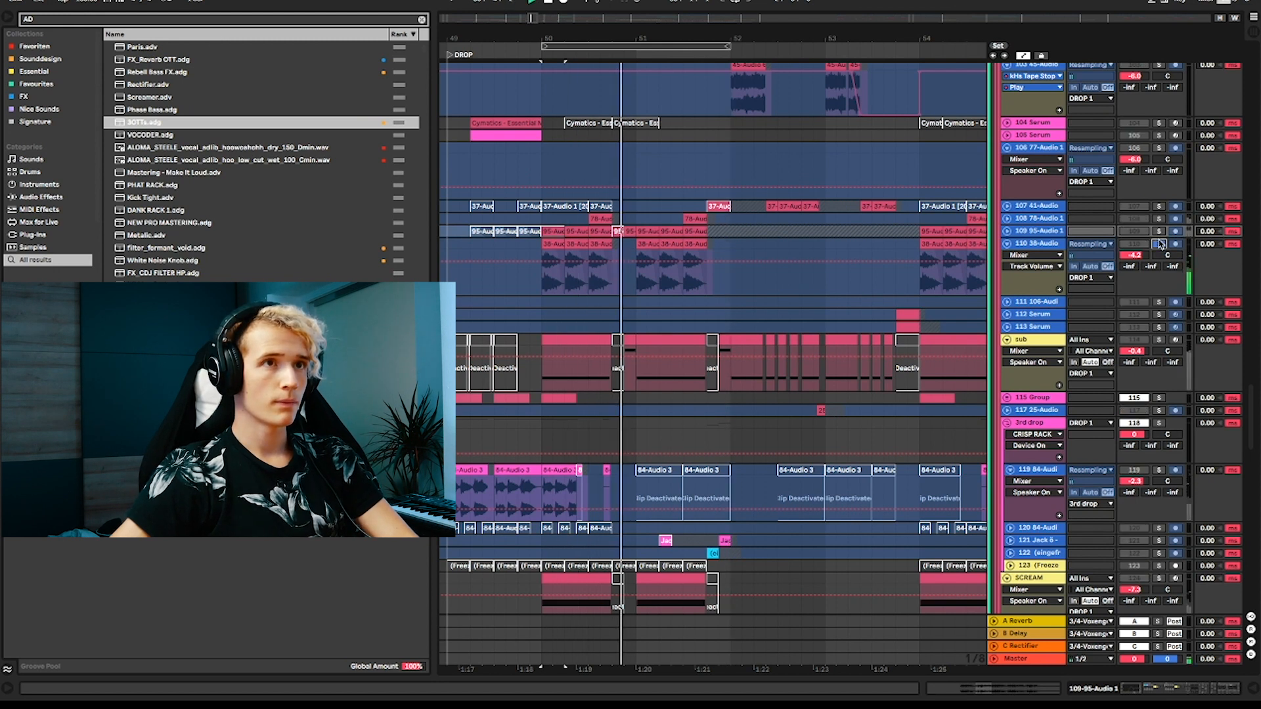
left_click(1159, 244)
key("space")
left_click(1159, 244)
left_click(560, 241)
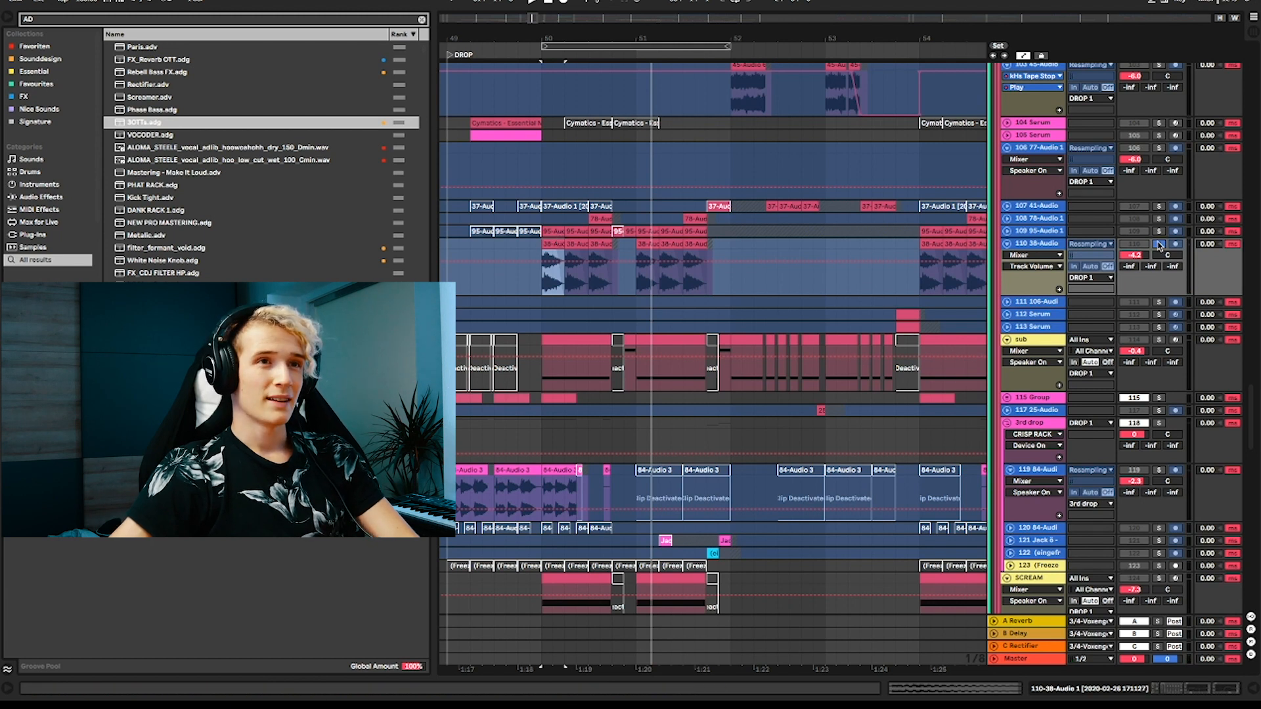
left_click(1160, 244)
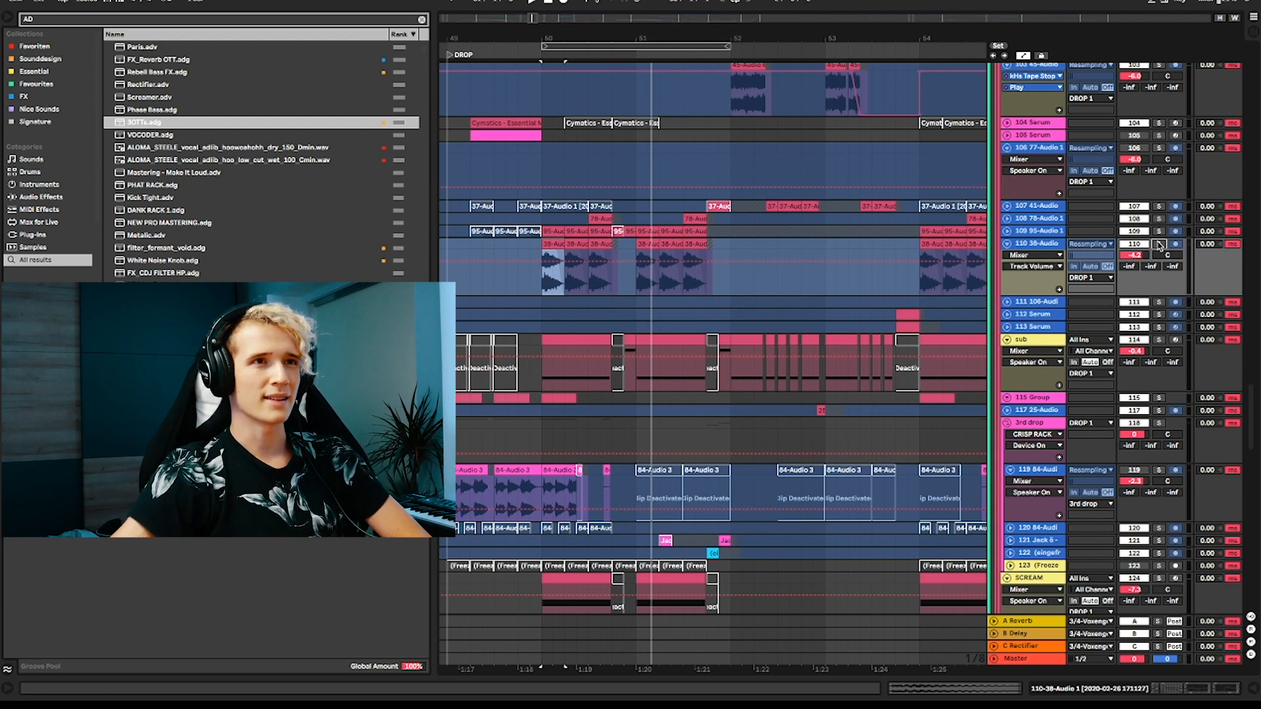
Step: Solo the 110 38-Audio and 109 95-Audio tracks and play both layers together from bar 50
left_click(1159, 244)
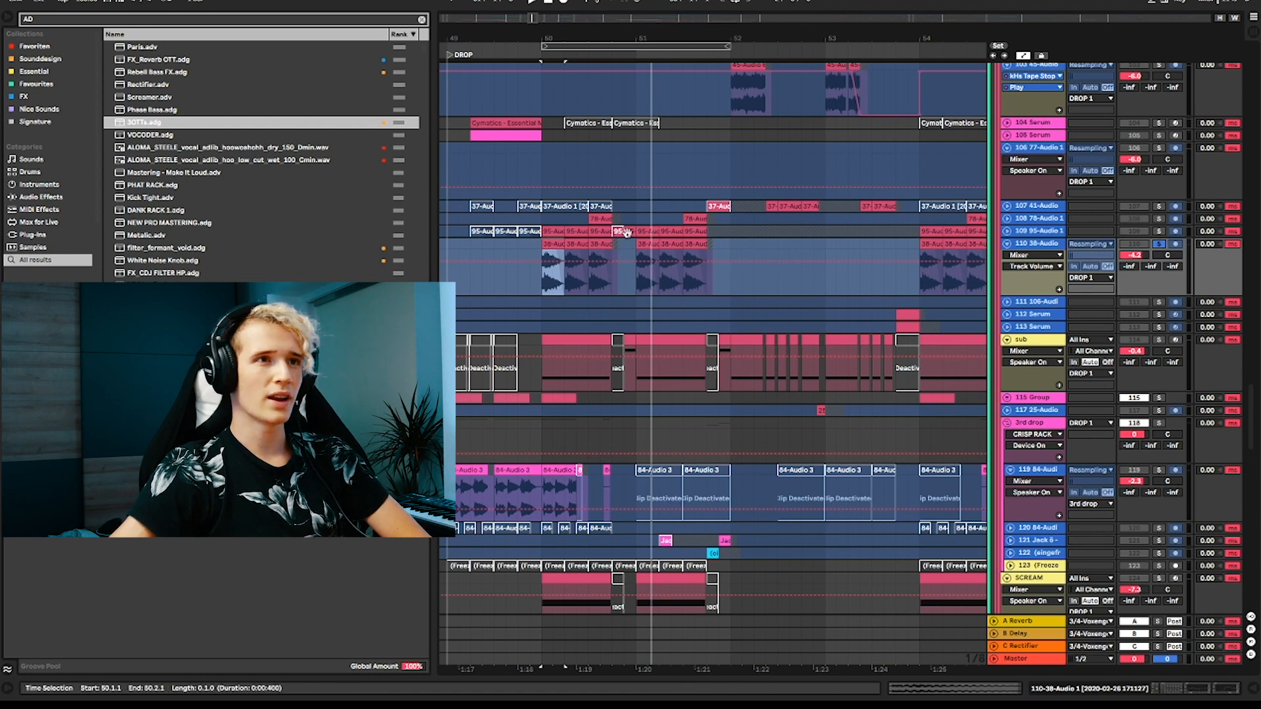
left_click(1159, 232)
key("space")
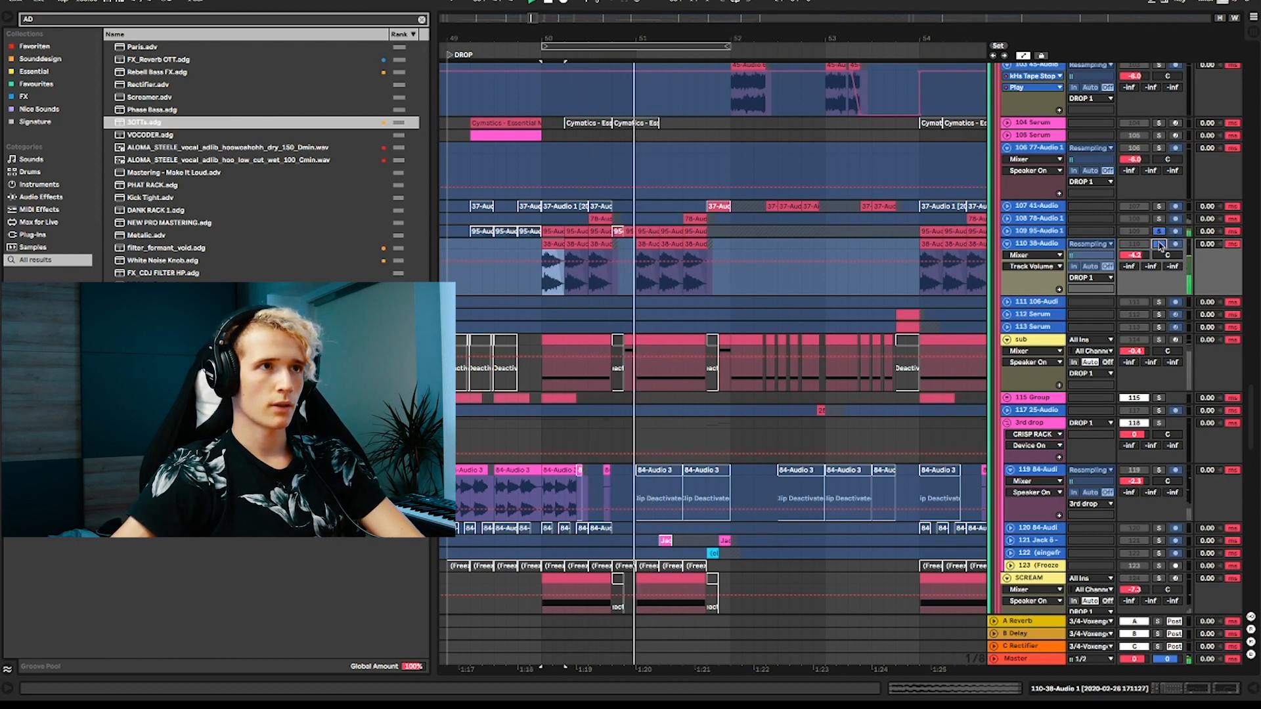
key("space")
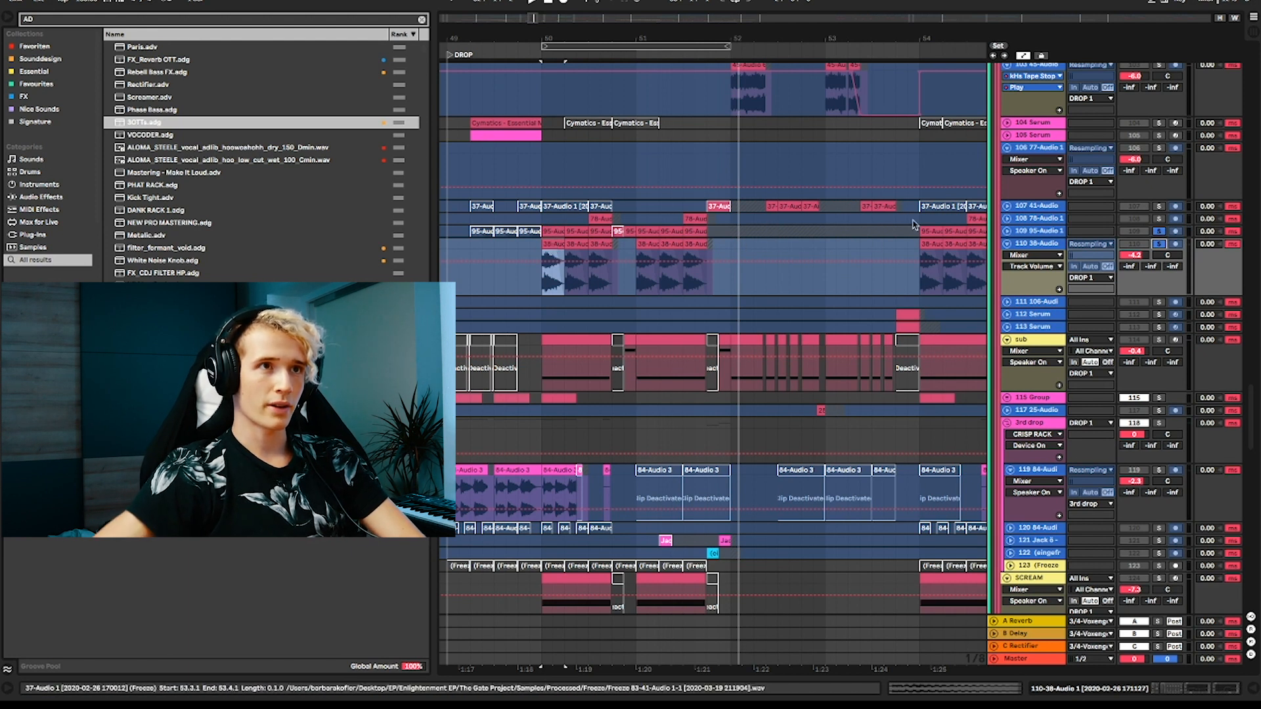
Step: Add the sub track to the solo, show its device chain, and play it with the two audio layers from bar 50
scroll(951, 321, "down", 1)
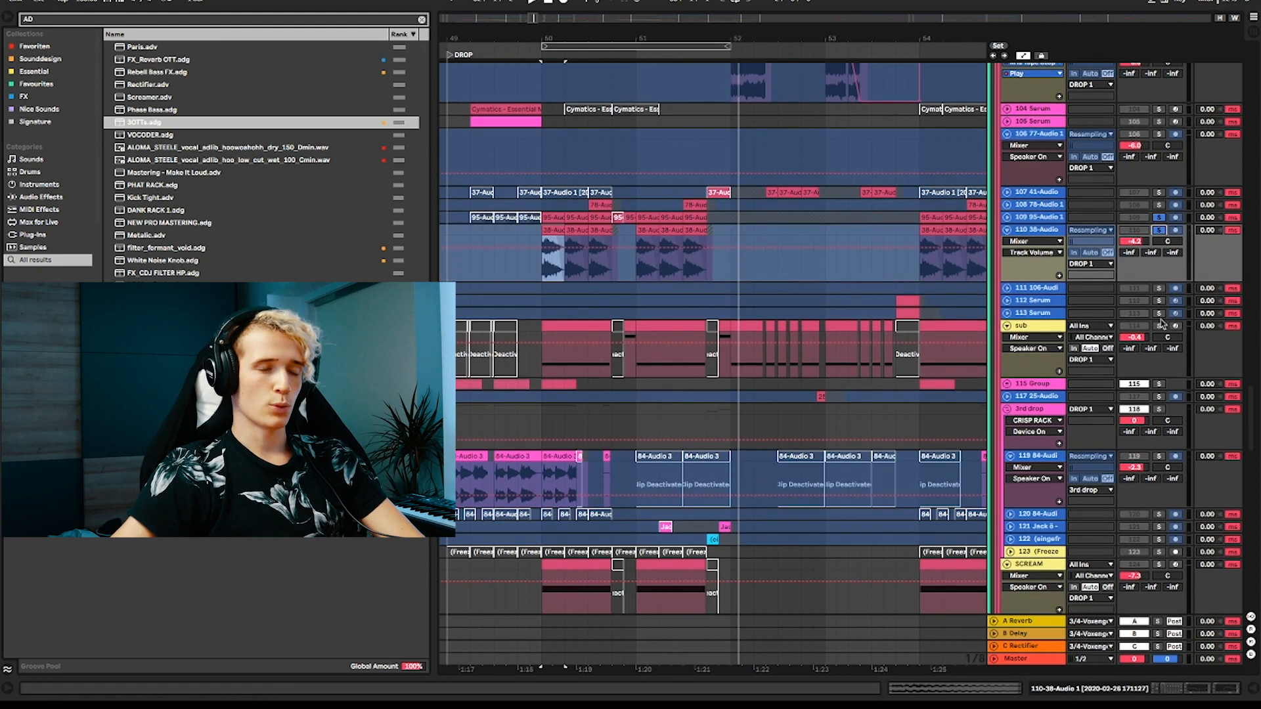
left_click(1160, 326)
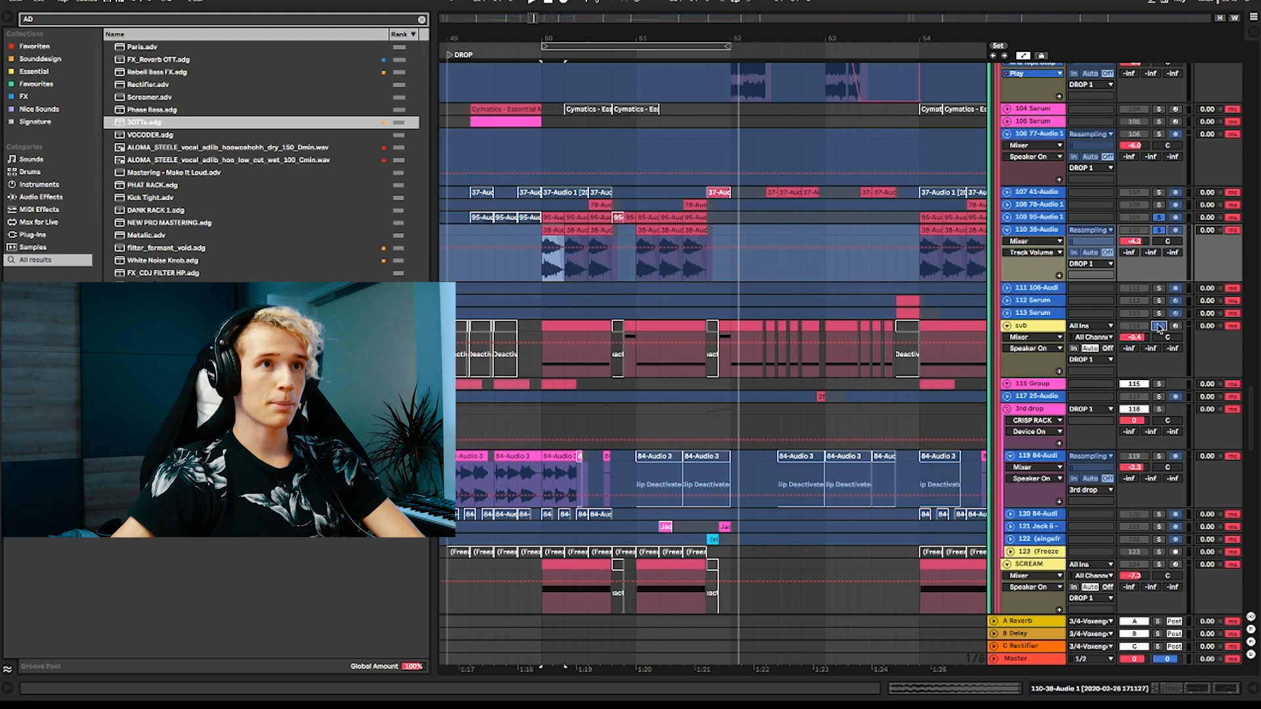
double_click(1051, 326)
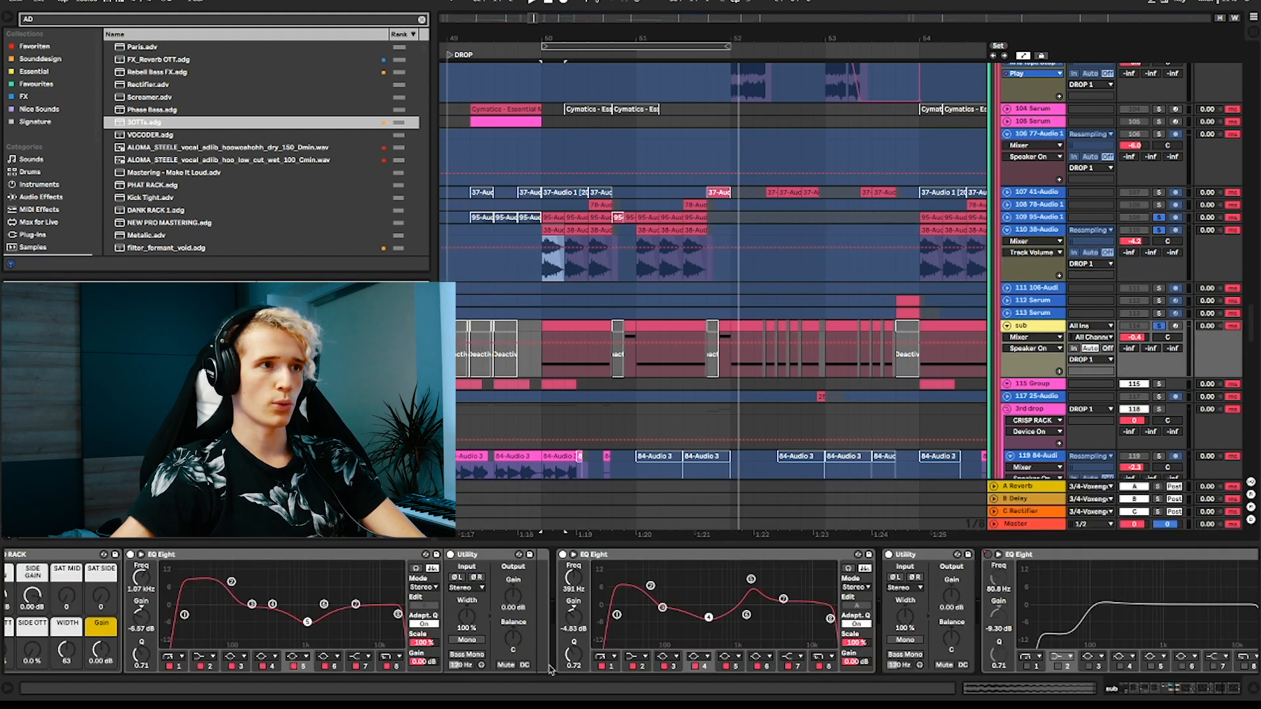
scroll(508, 638, "left", 10)
left_click(577, 322)
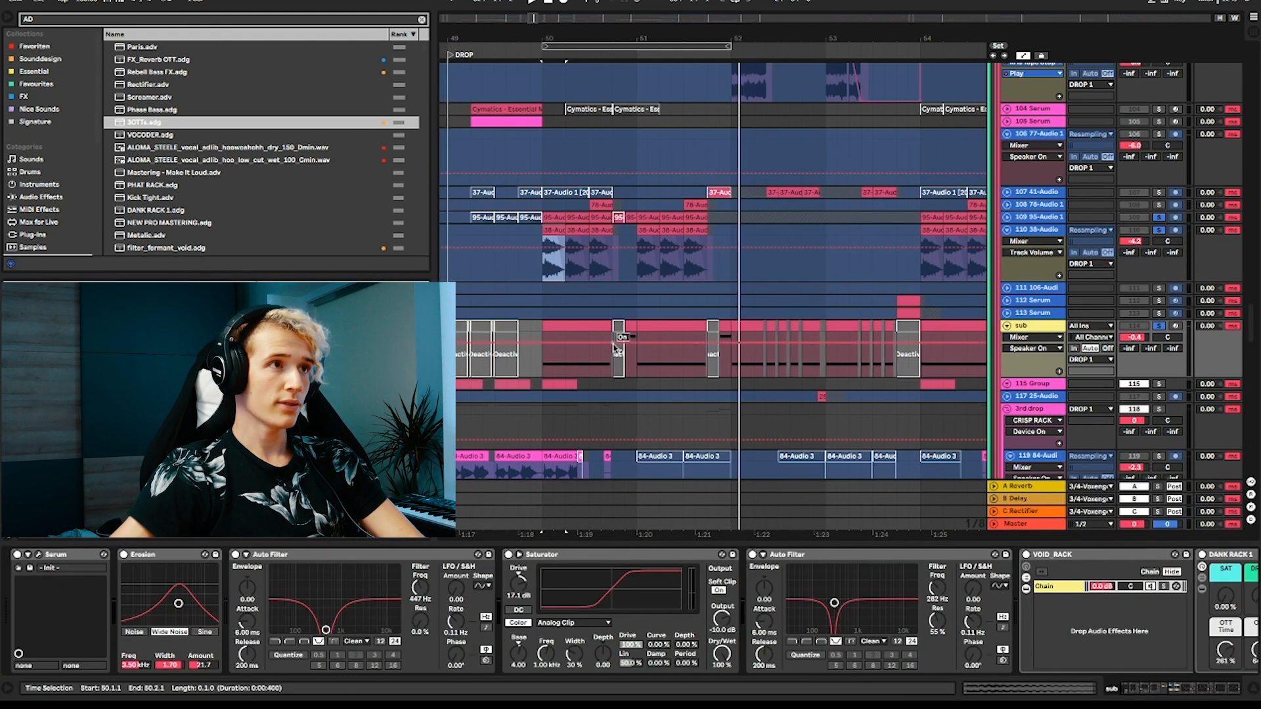
key("space")
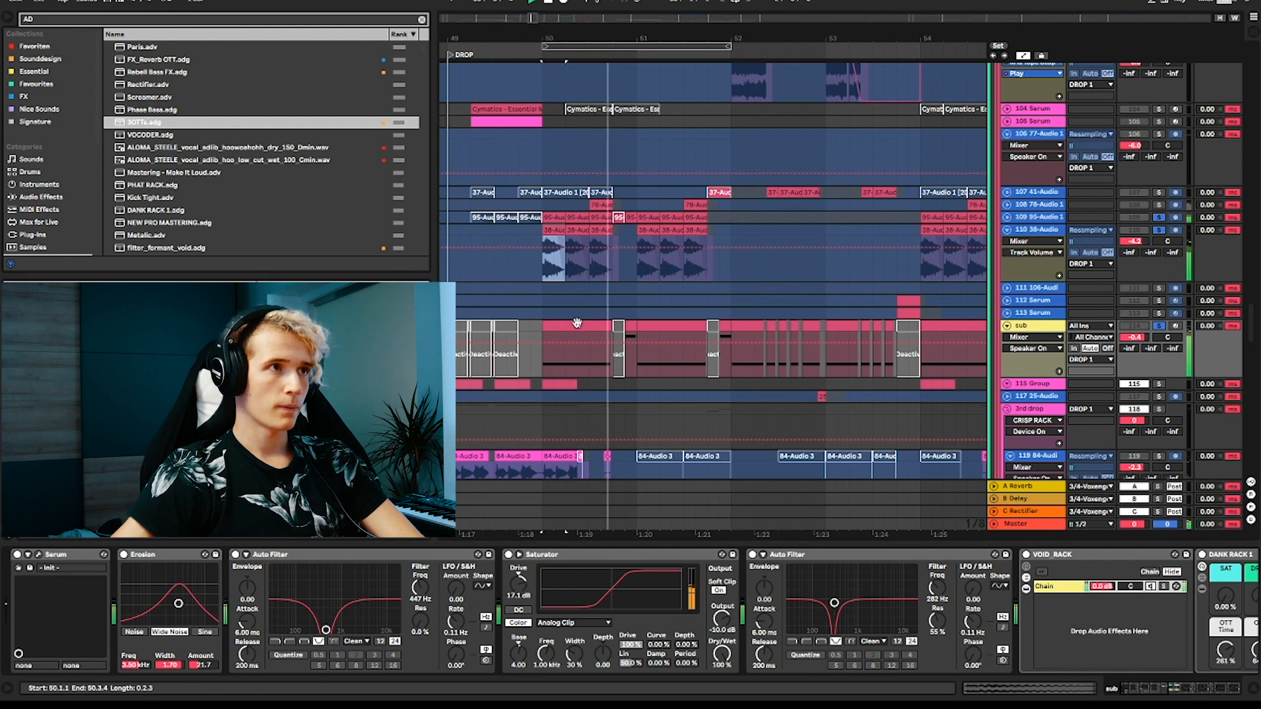
key("space")
Step: Open the Serum instrument of the sub track
left_click(38, 555)
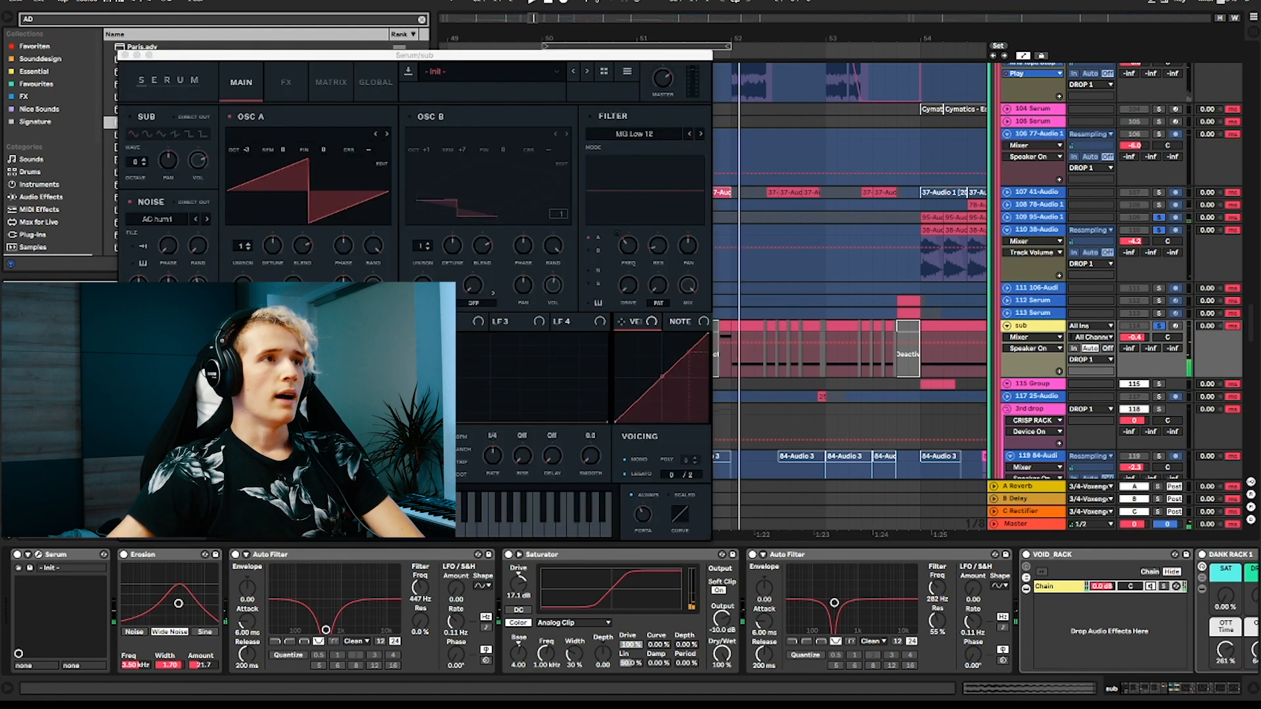
Step: View the effects page of the sub track's Serum and close the plugin window
left_click(284, 93)
left_click(246, 86)
left_click(285, 83)
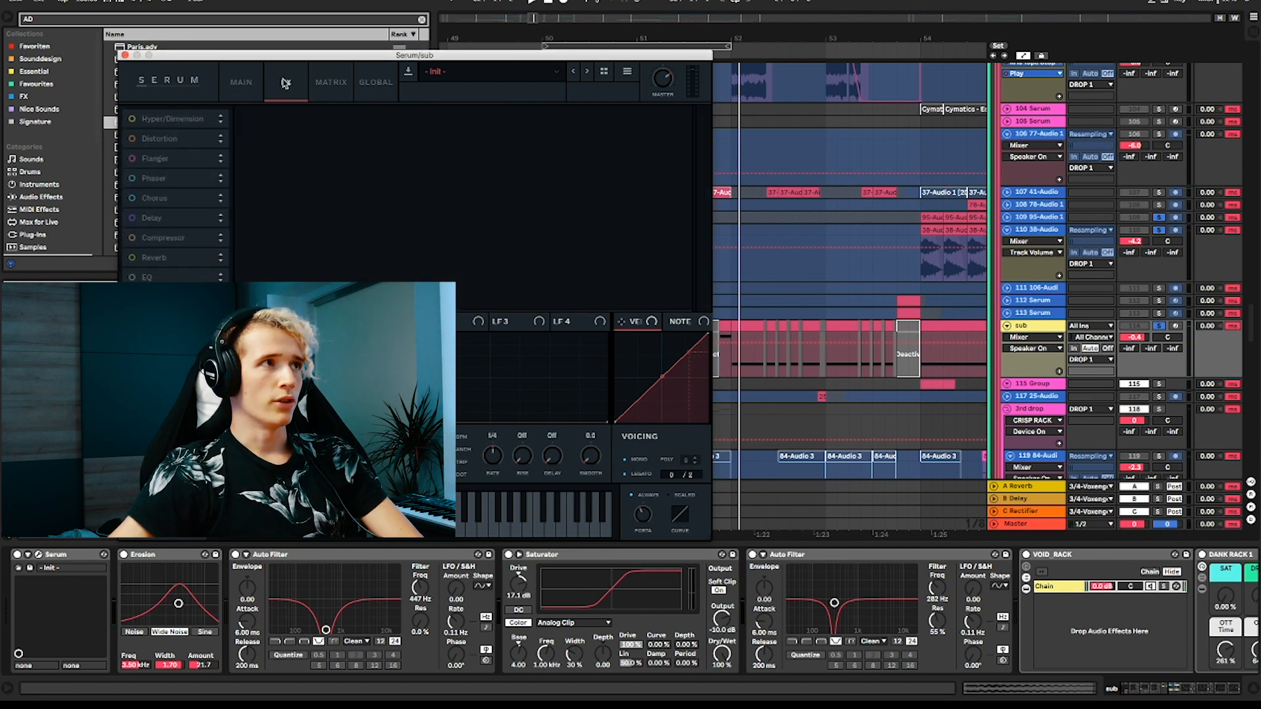
left_click(126, 56)
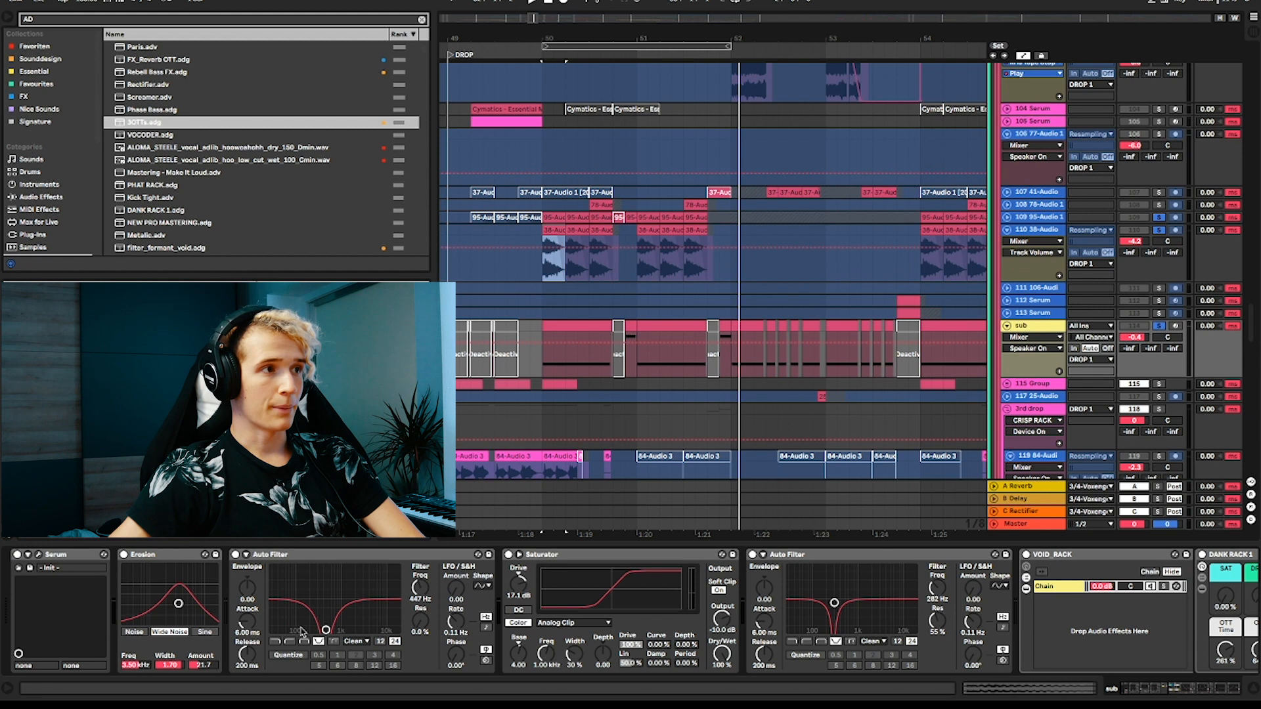
Step: Examine the sub track's remaining devices, from the filters and Saturator through the racks to the last EQ Eight
scroll(319, 627, "right", 1)
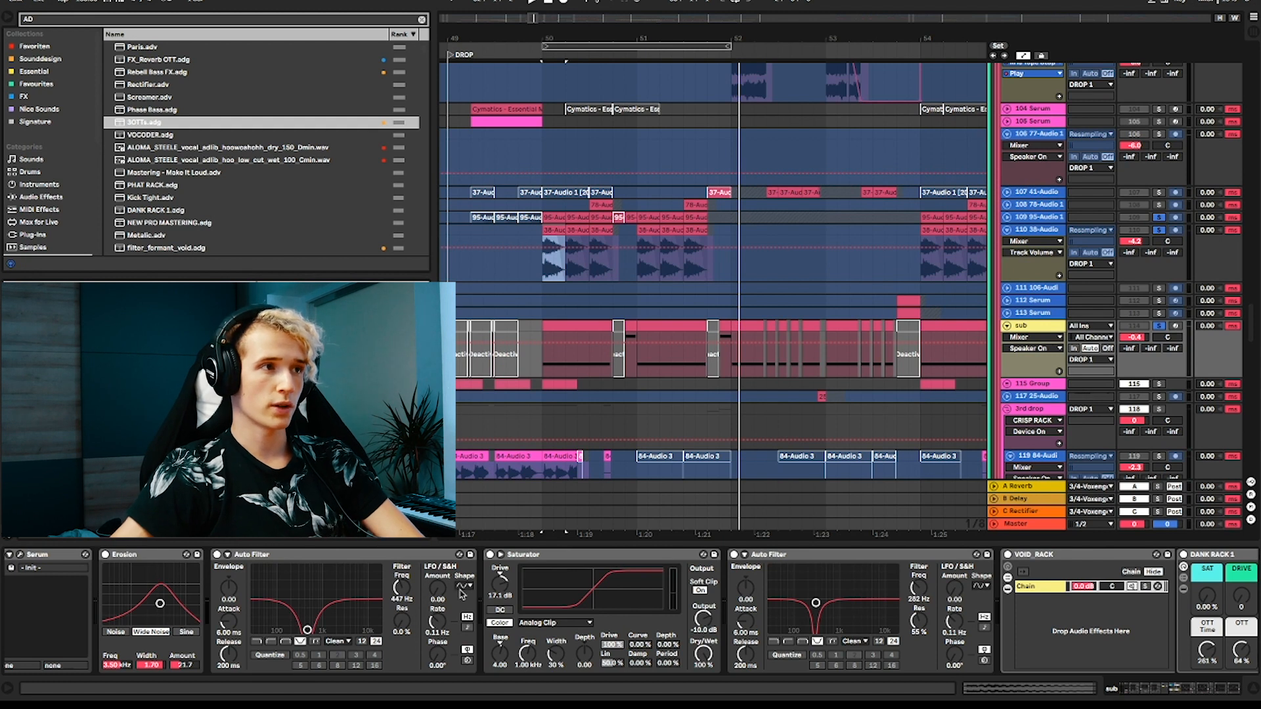
scroll(459, 594, "right", 5)
scroll(351, 594, "right", 2)
scroll(509, 613, "right", 3)
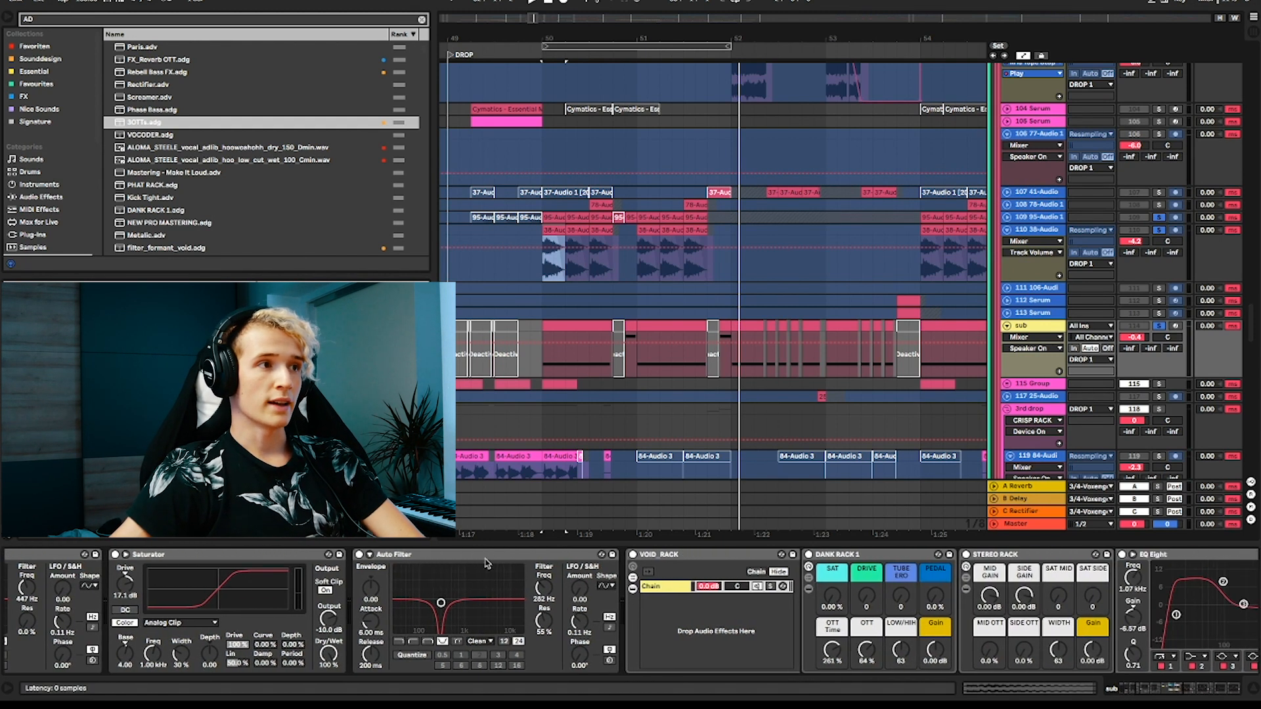
scroll(365, 612, "right", 5)
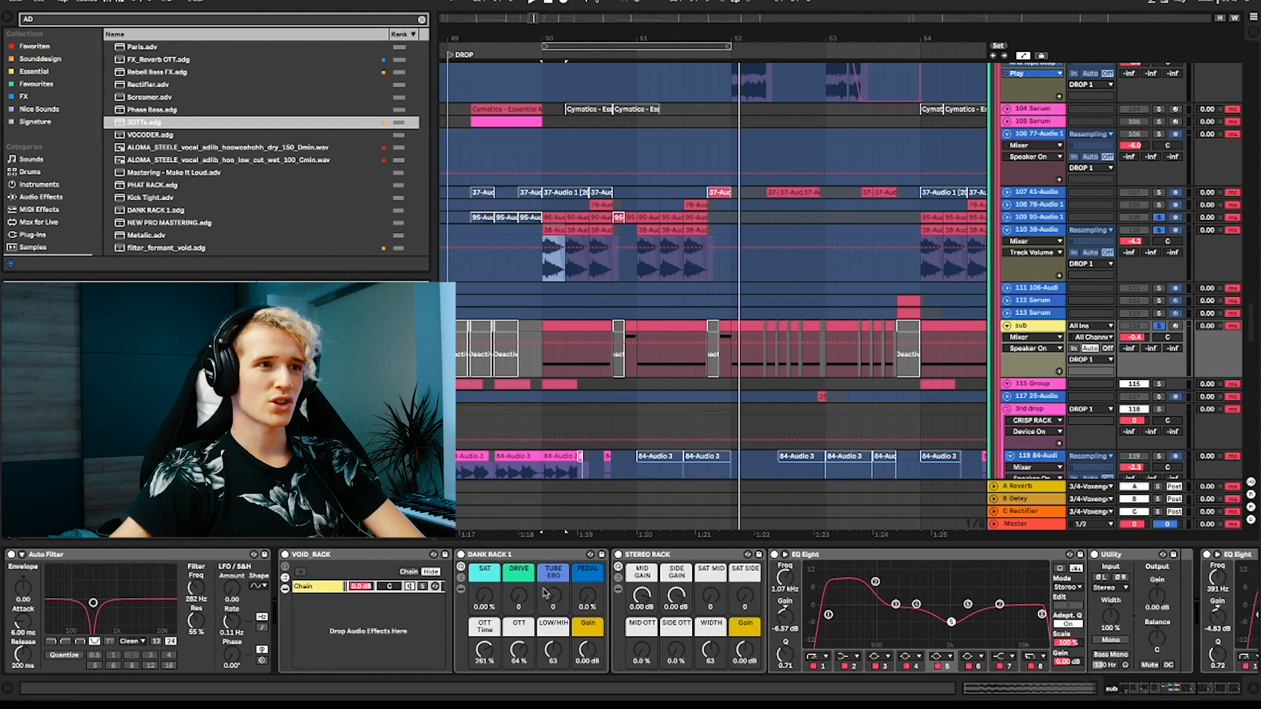
scroll(511, 590, "right", 1)
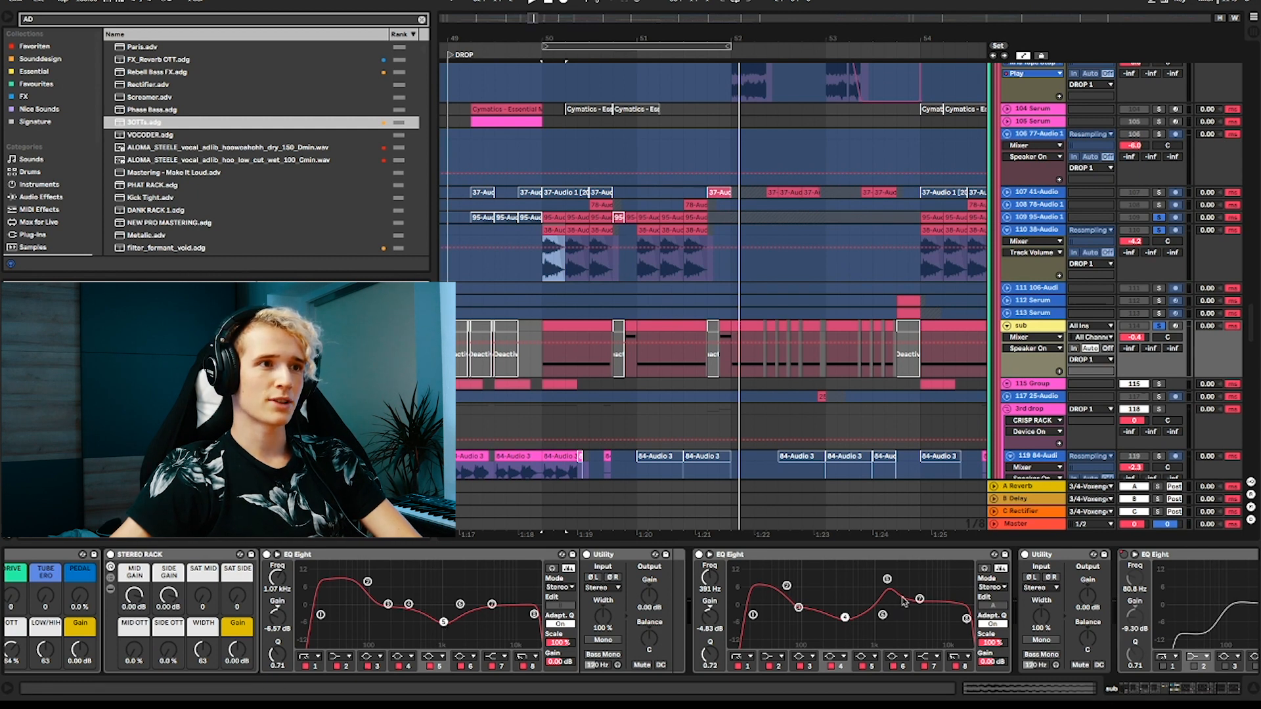
scroll(1077, 614, "right", 5)
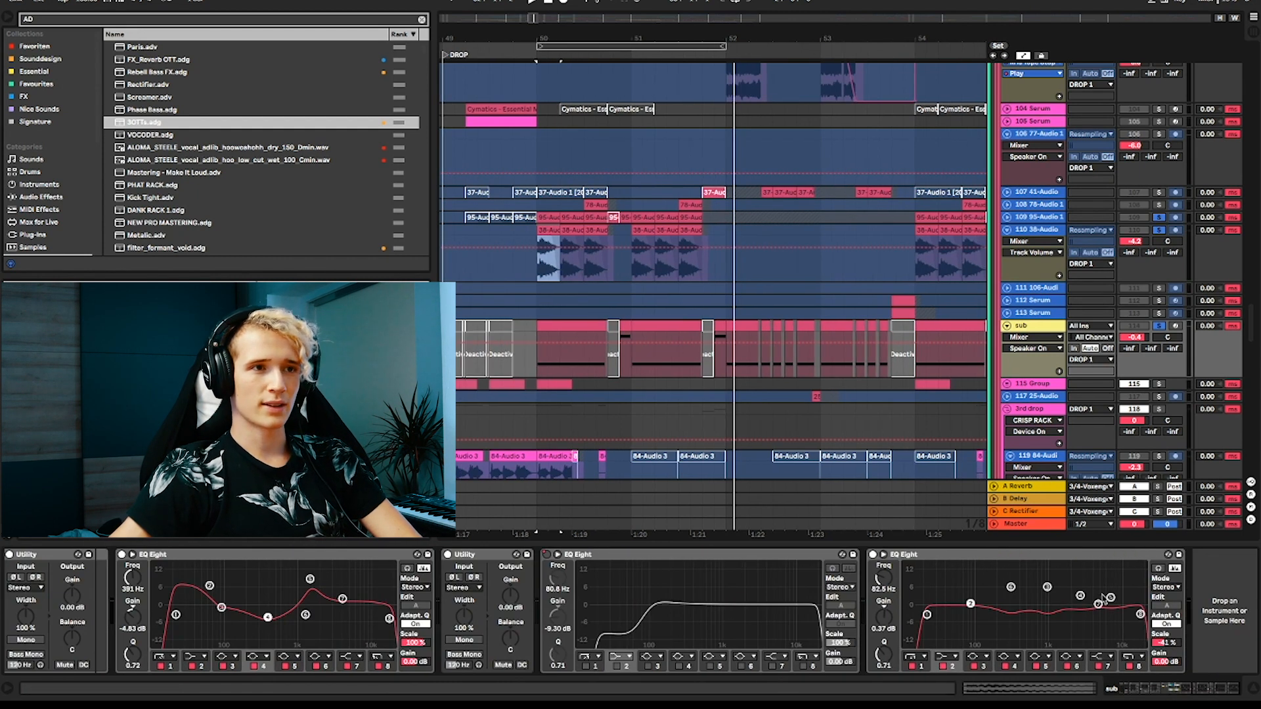
left_click_drag(985, 576, 1081, 611)
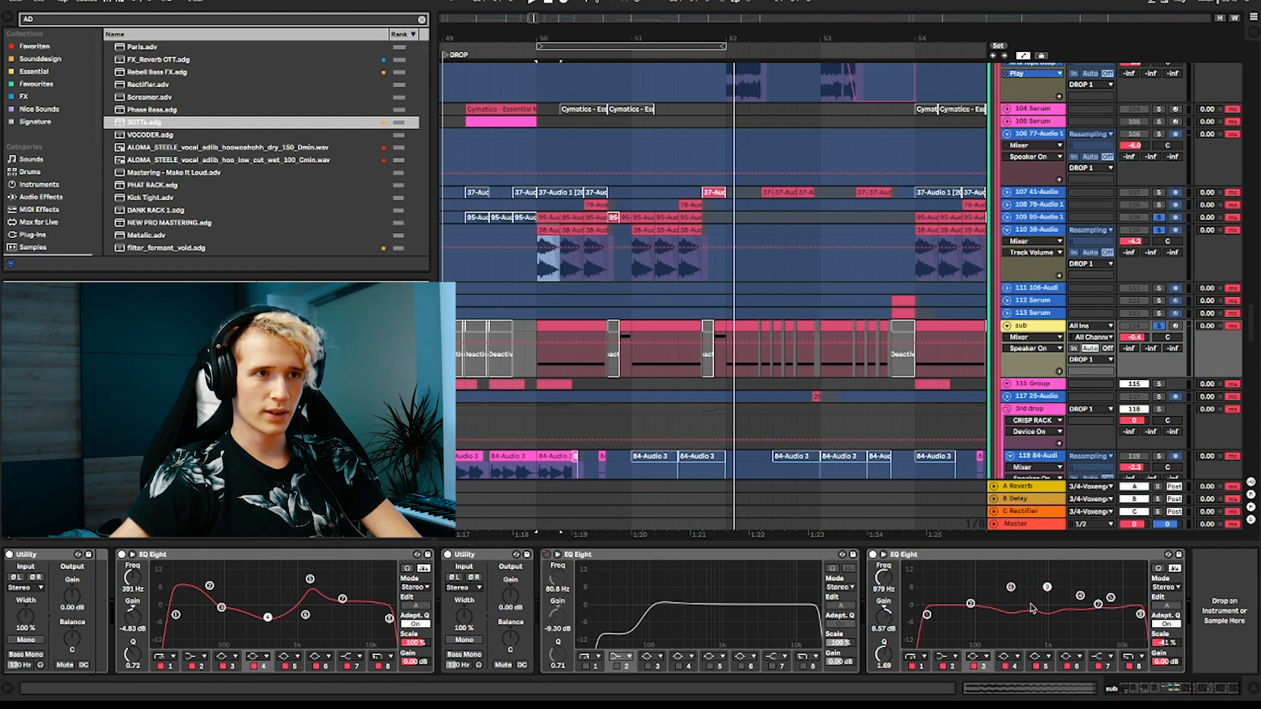
Step: Unfreeze the 109 95-Audio track
left_click(1050, 220)
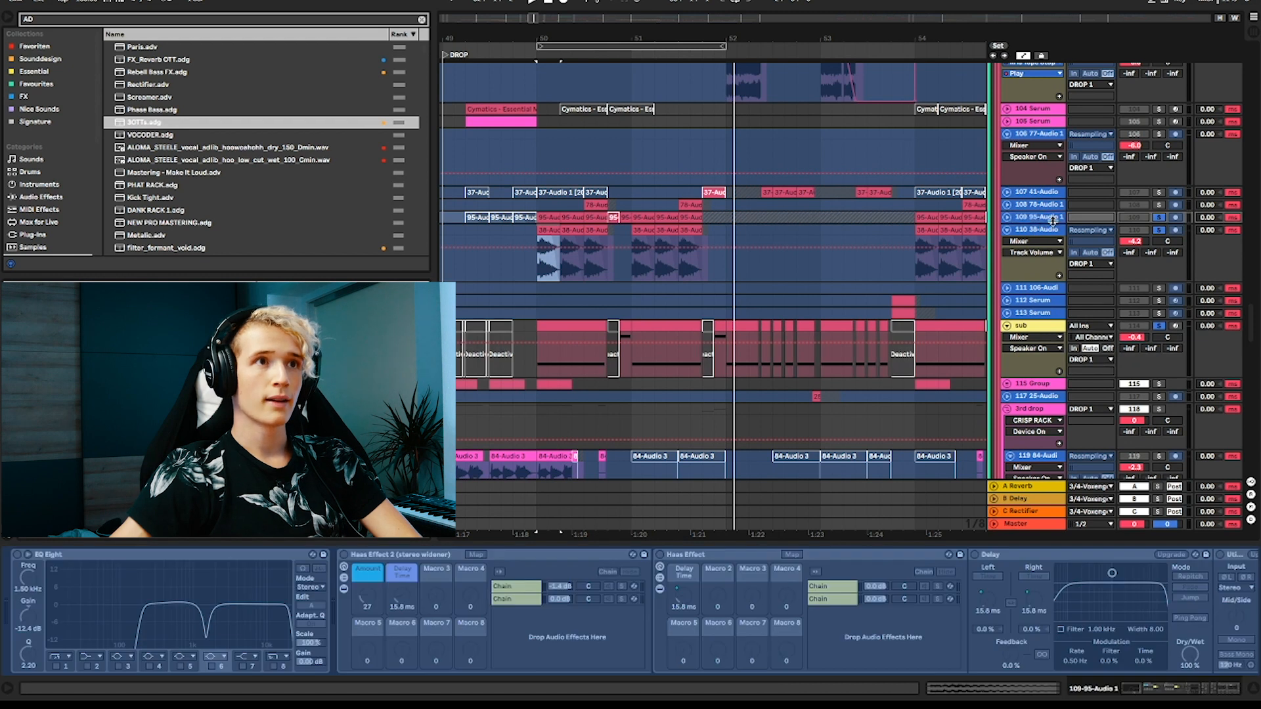
right_click(1051, 221)
left_click(1070, 296)
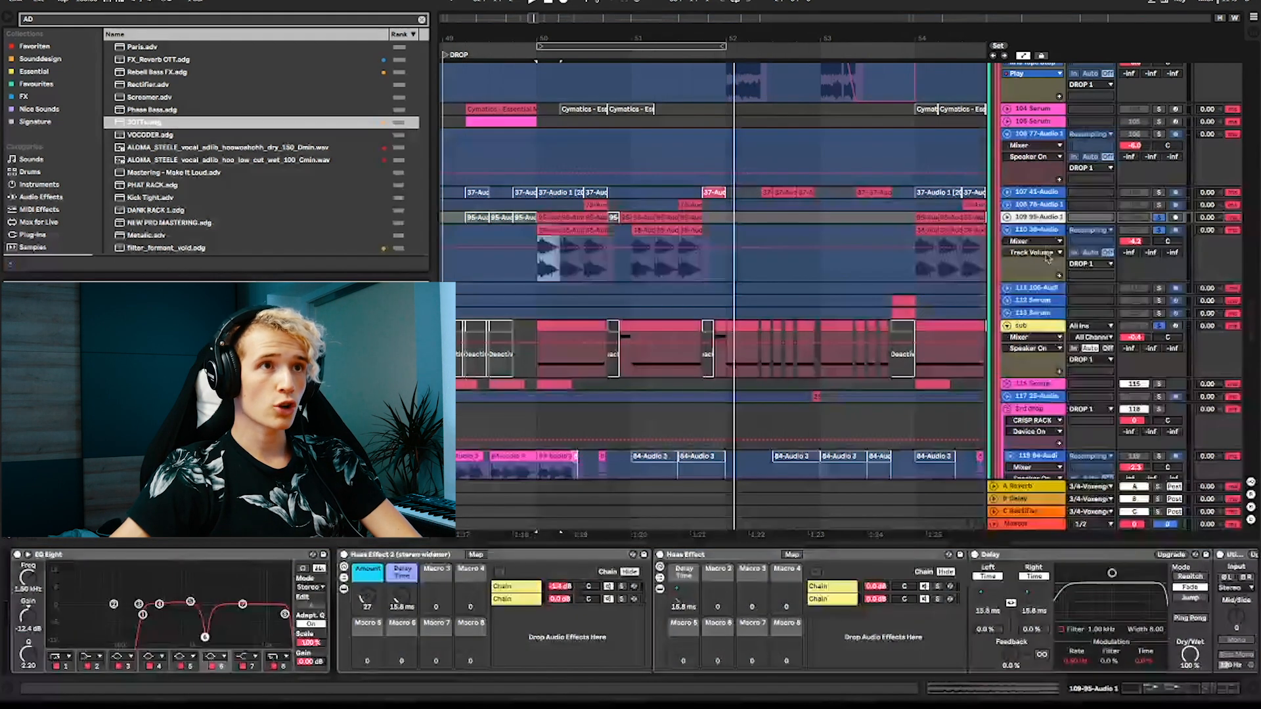
Step: Search for EQ Eight and add it to the end of the 109 95-Audio track's device chain
scroll(1248, 576, "right", 10)
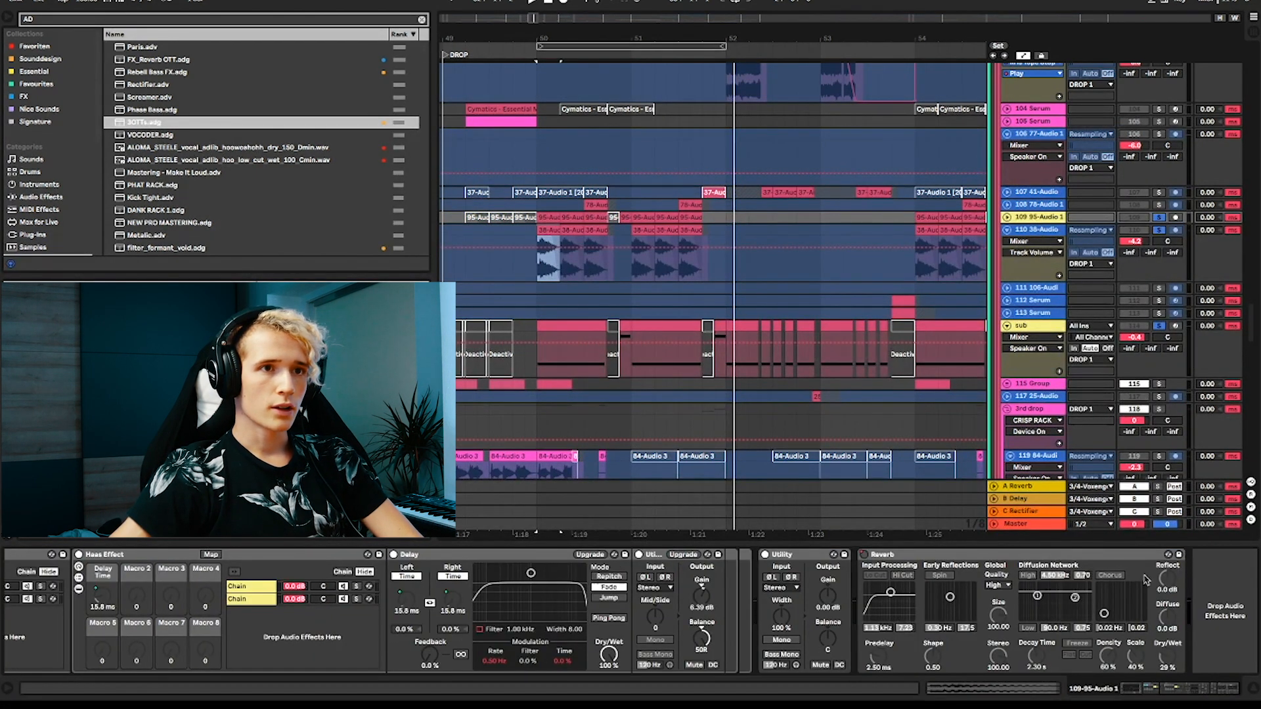
right_click(1248, 576)
left_click(1227, 579)
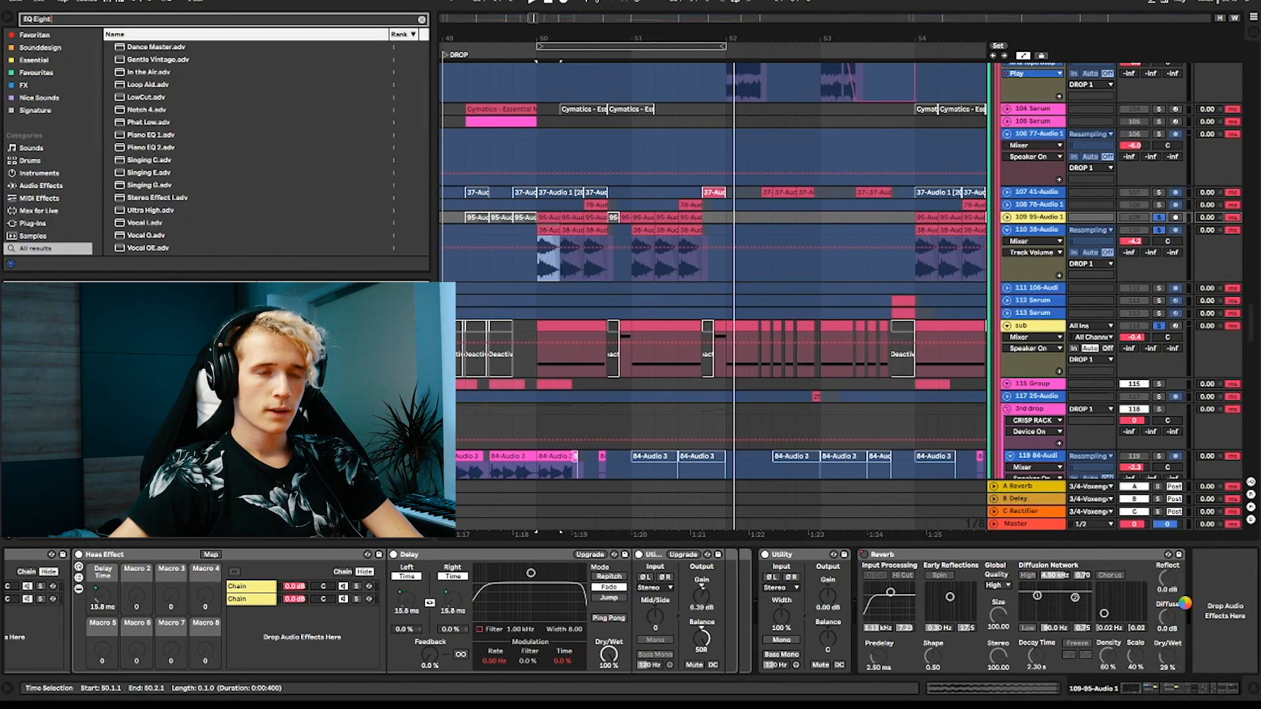
key("Down")
key("Return")
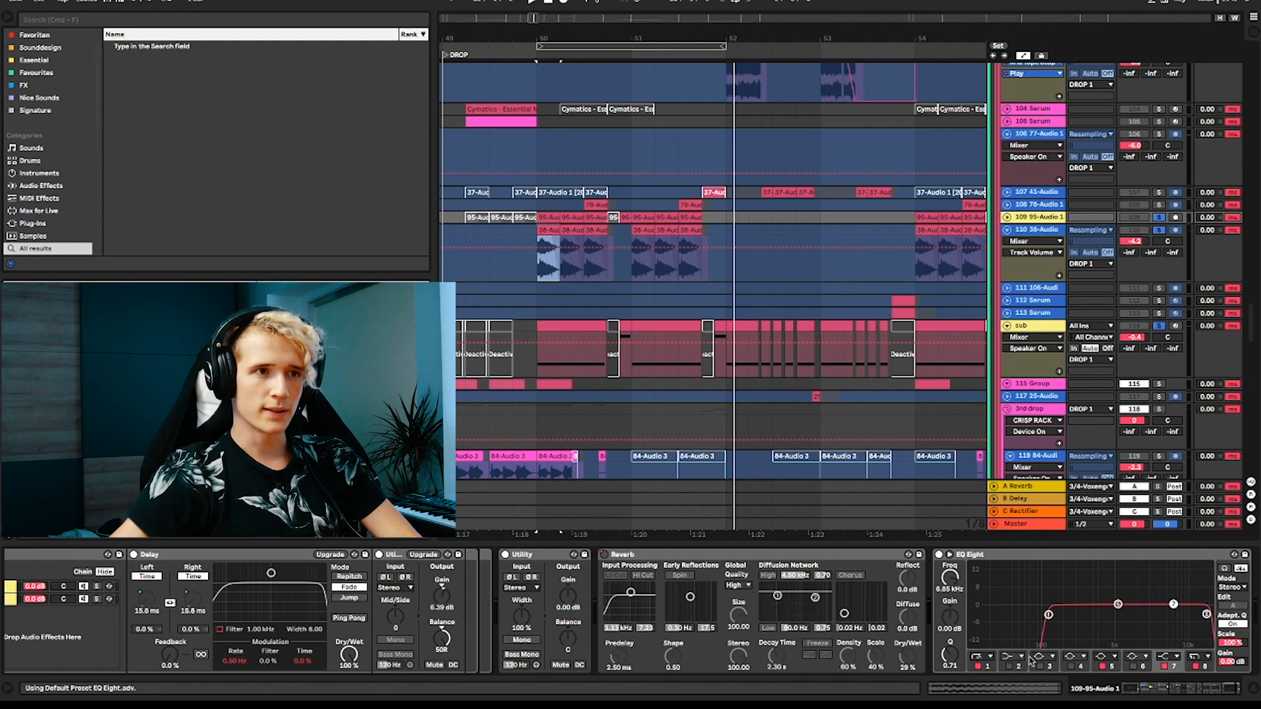
Step: Boost EQ Eight bands 5, 6 and 4 at about 1.09 kHz, 3.37 kHz and 344 Hz while the soloed layers play
key("space")
key("space")
left_click_drag(1118, 604, 1118, 588)
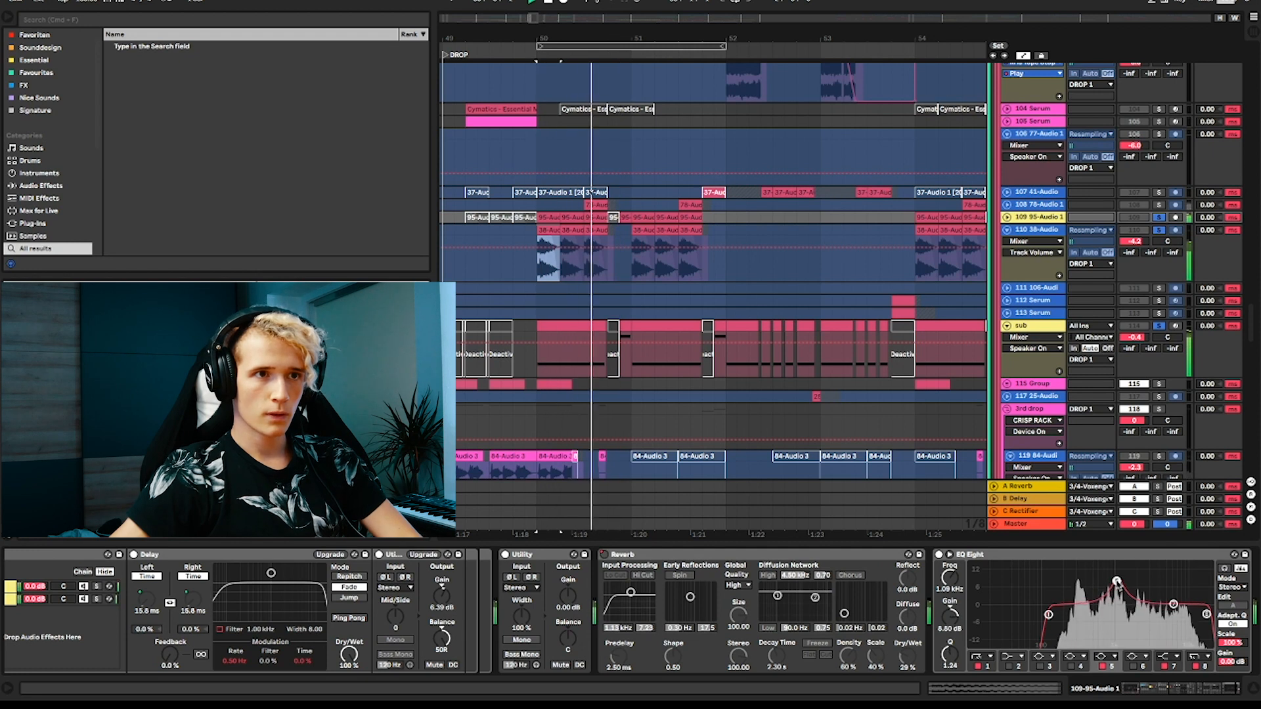
left_click(1134, 666)
key("space")
left_click_drag(1152, 604, 1147, 590)
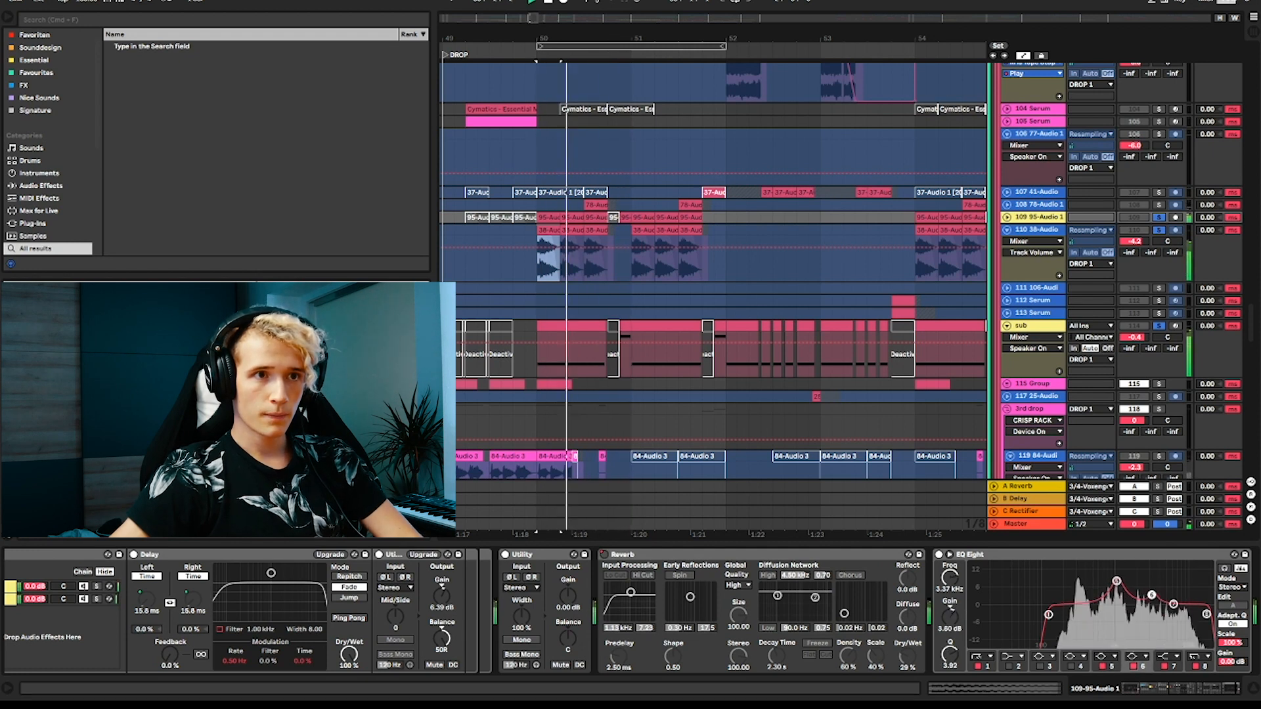
left_click(1071, 666)
left_click_drag(1085, 605, 1080, 592)
key("space")
key("space")
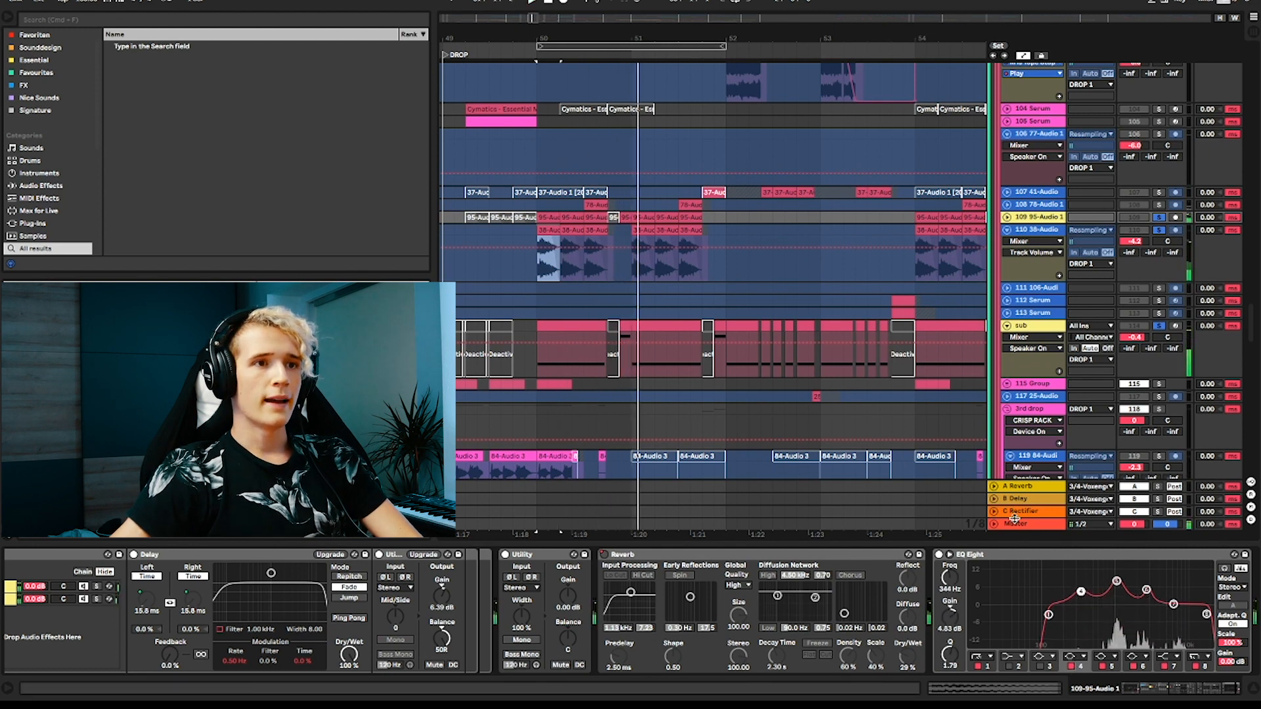
Step: Copy the boosted EQ Eight from 109 95-Audio to the end of the sub track's device chain
scroll(841, 414, "down", 1)
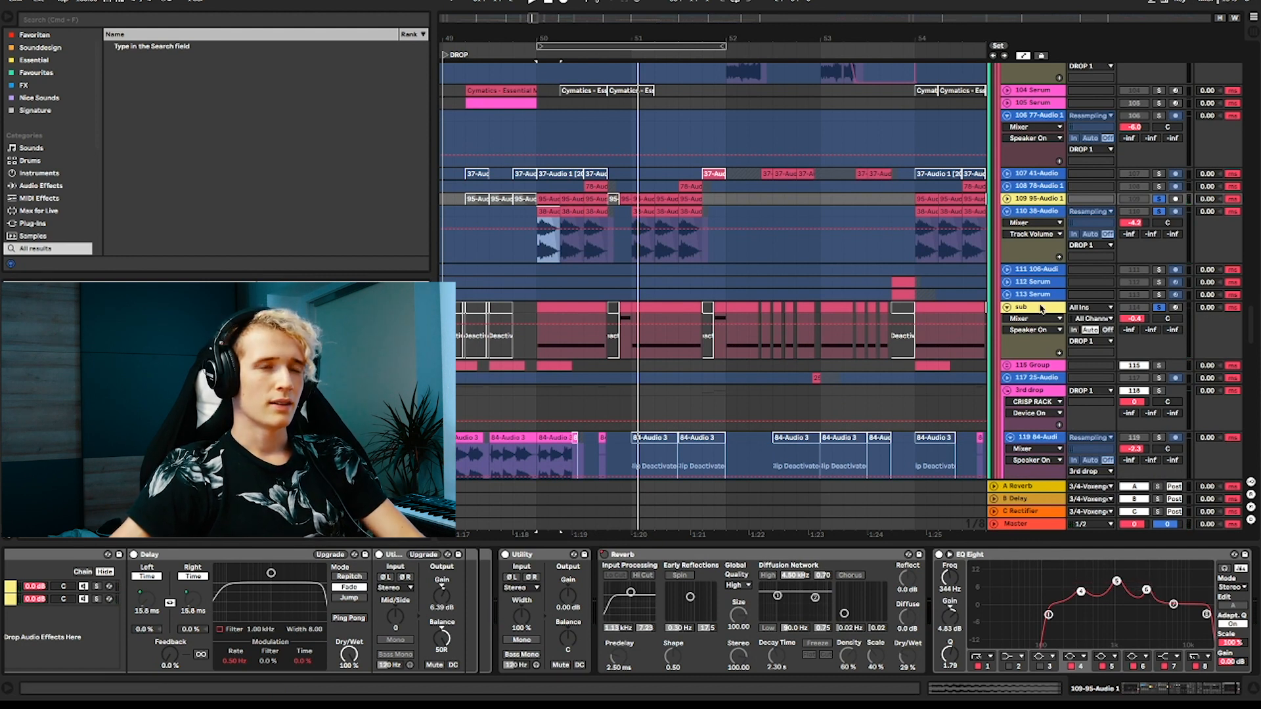
left_click_drag(1015, 554, 1036, 306)
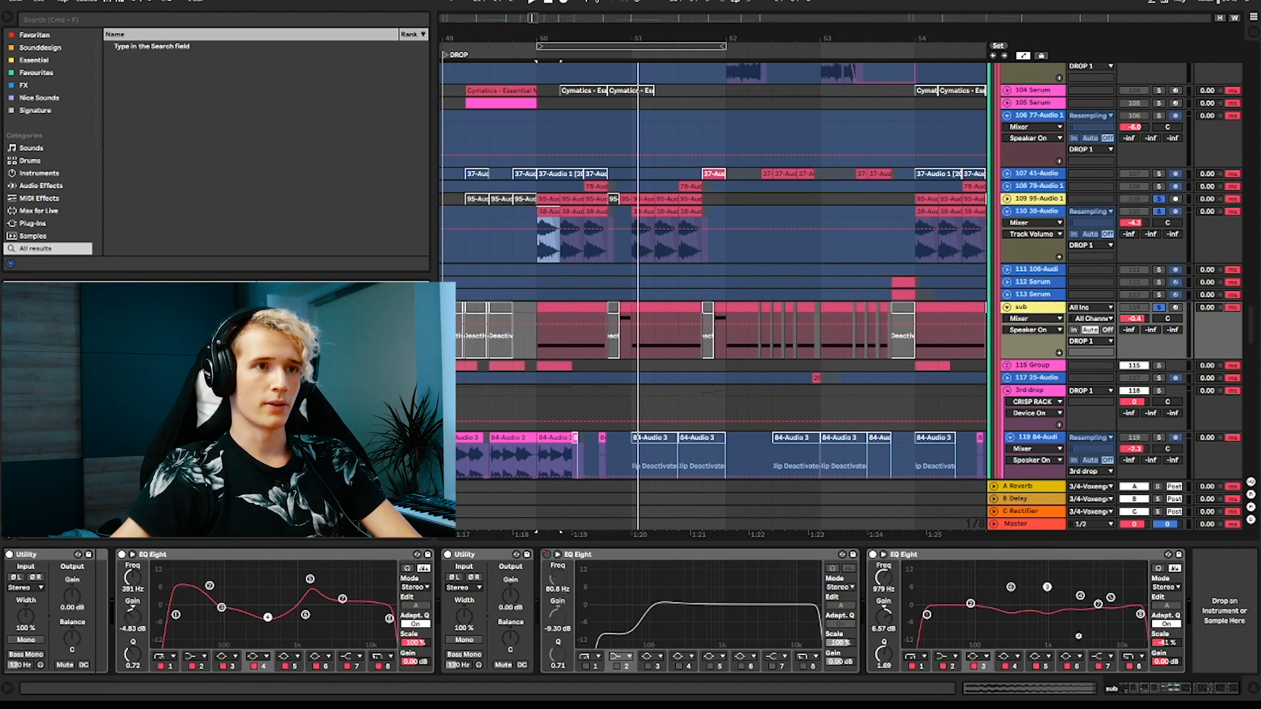
left_click_drag(1115, 603, 1024, 327)
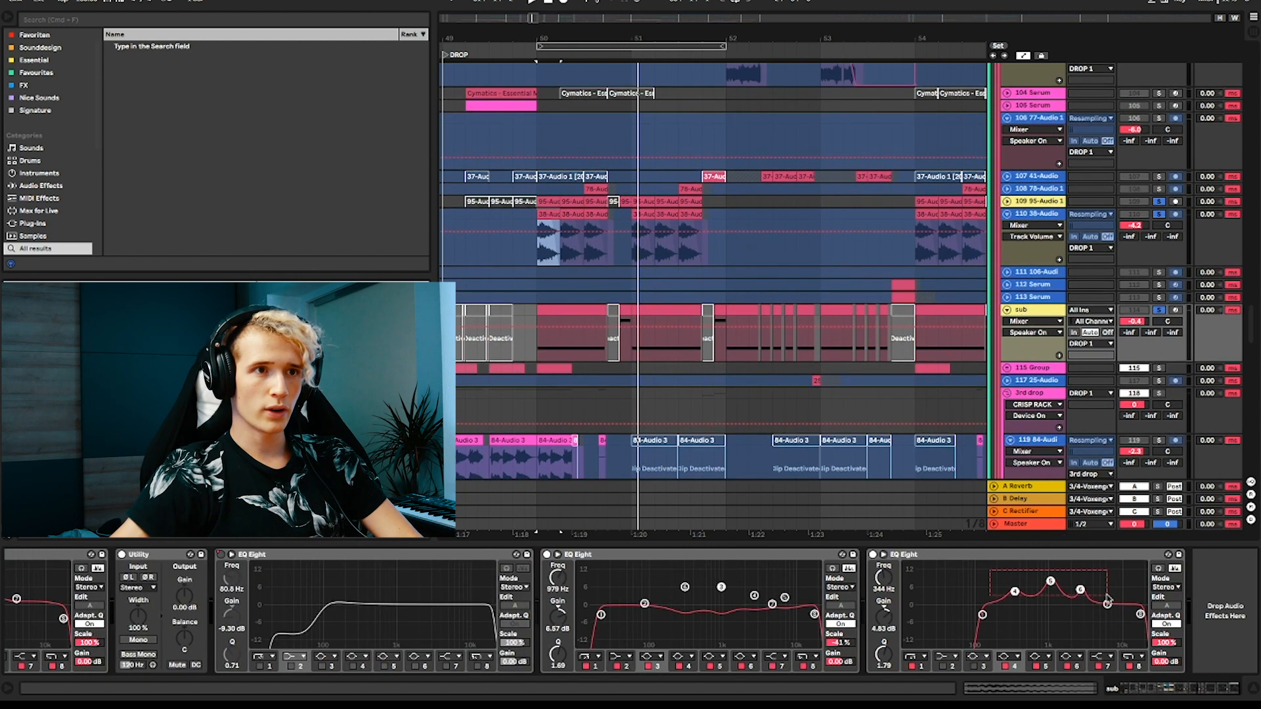
Step: Try a scale of about -91% on the sub's copied EQ Eight, reset it, and pull bands 4, 5 and 6 down into cuts
mouse_move(1168, 645)
left_mouse_down()
mouse_move(1168, 677)
mouse_move(1168, 646)
left_mouse_up()
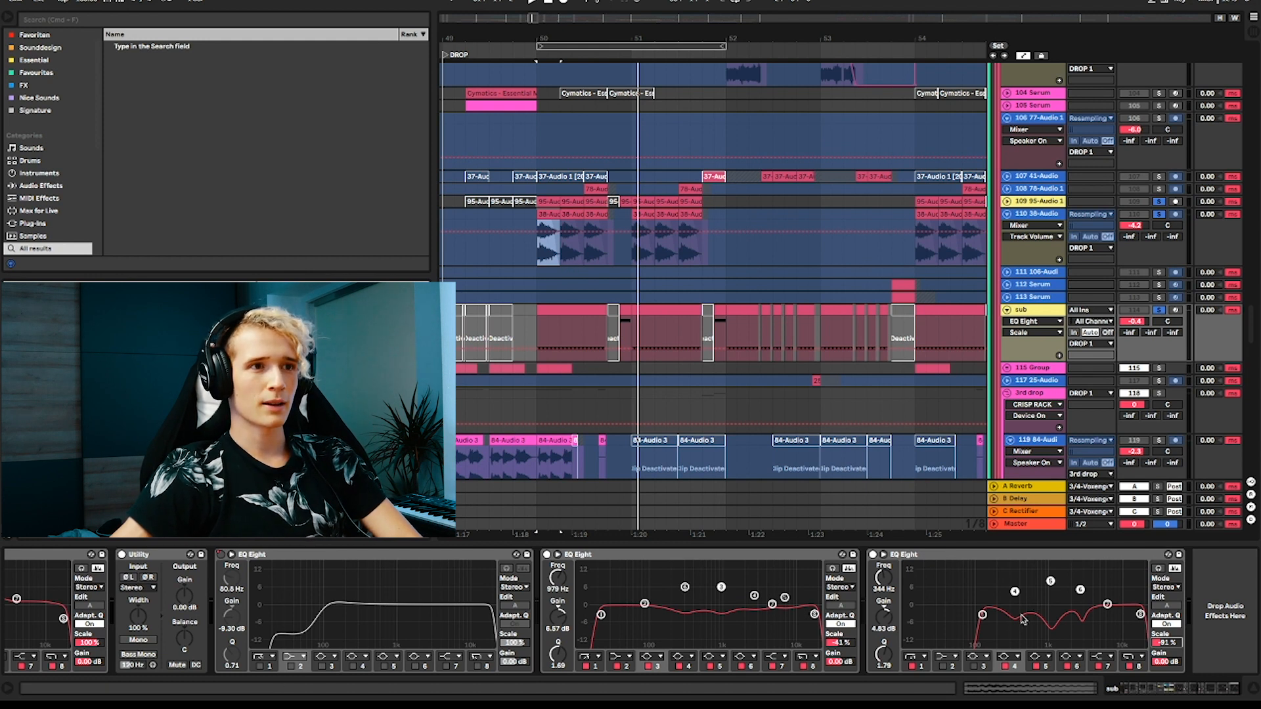
double_click(1166, 643)
left_click_drag(984, 570, 1089, 594)
left_click_drag(885, 615, 886, 662)
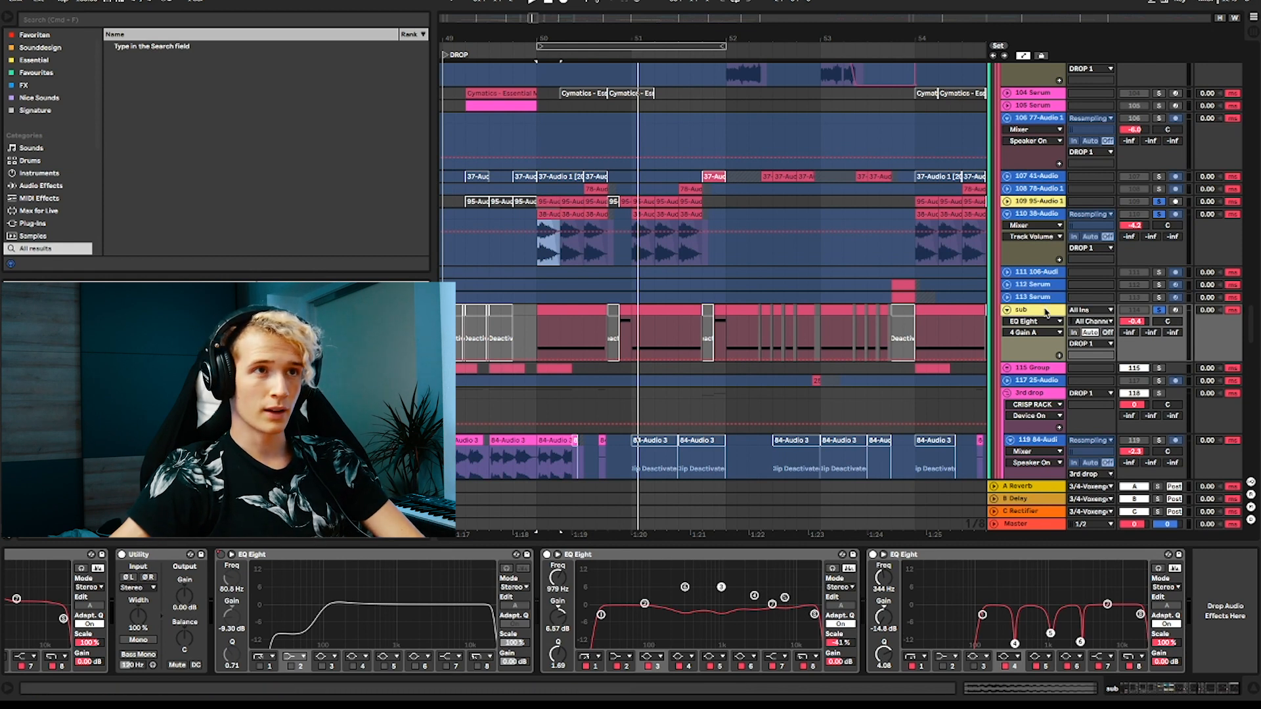
Step: Play the soloed layers from the sub clip at bar 50 and turn off band 1 of the copied EQ Eight
left_click(1161, 310)
left_click(1161, 310)
left_click(581, 310)
key("space")
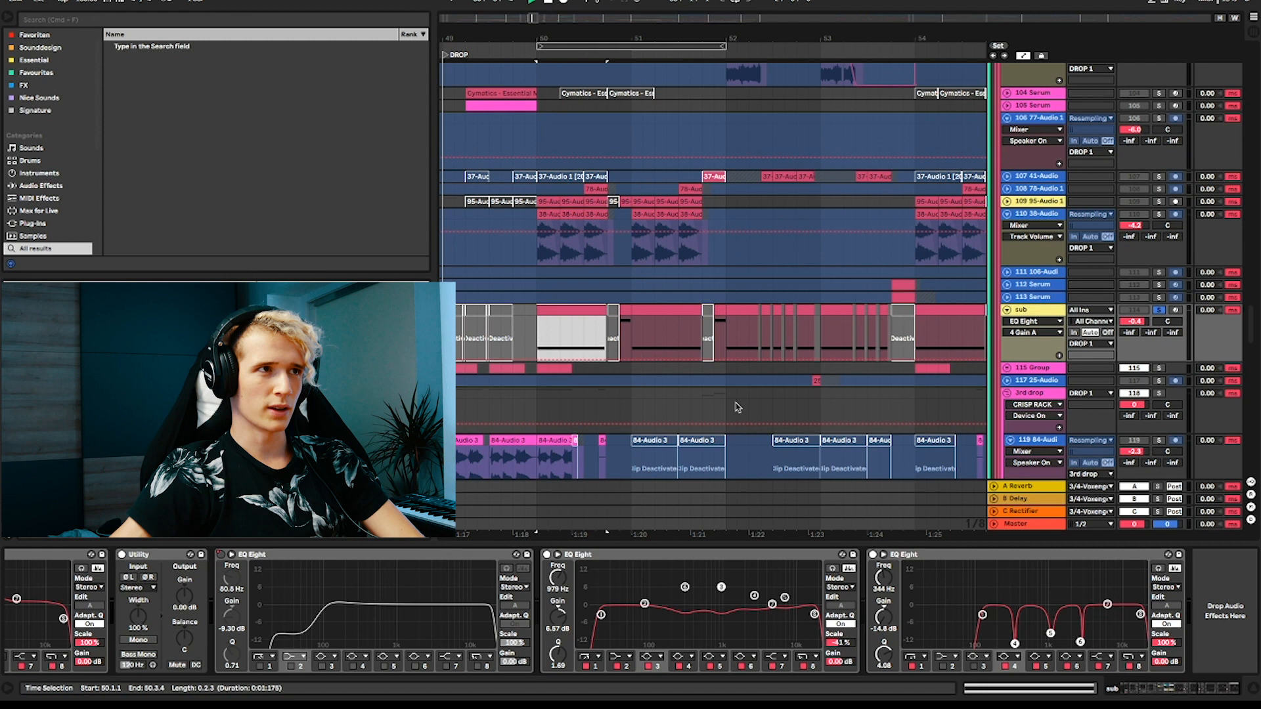
left_click(912, 666)
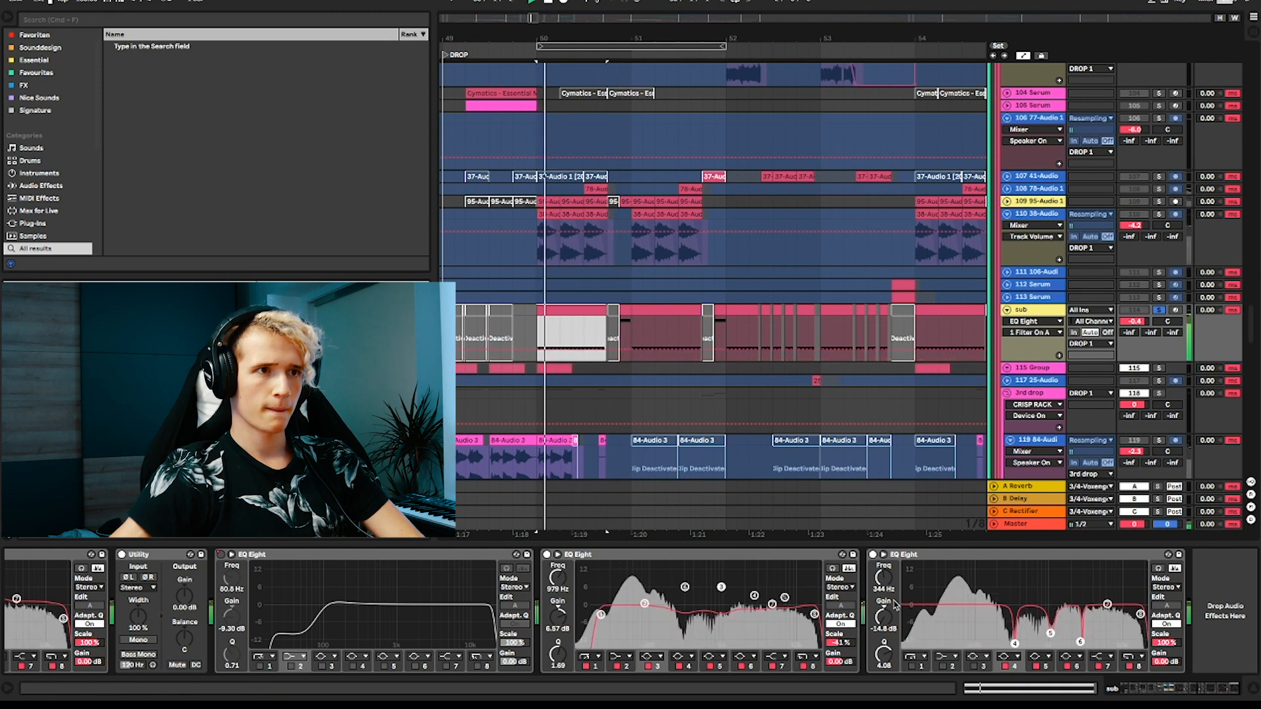
Step: Bypass the copied EQ Eight and remove the demonstration EQs from the sub and 109 95-Audio tracks
left_click(872, 555)
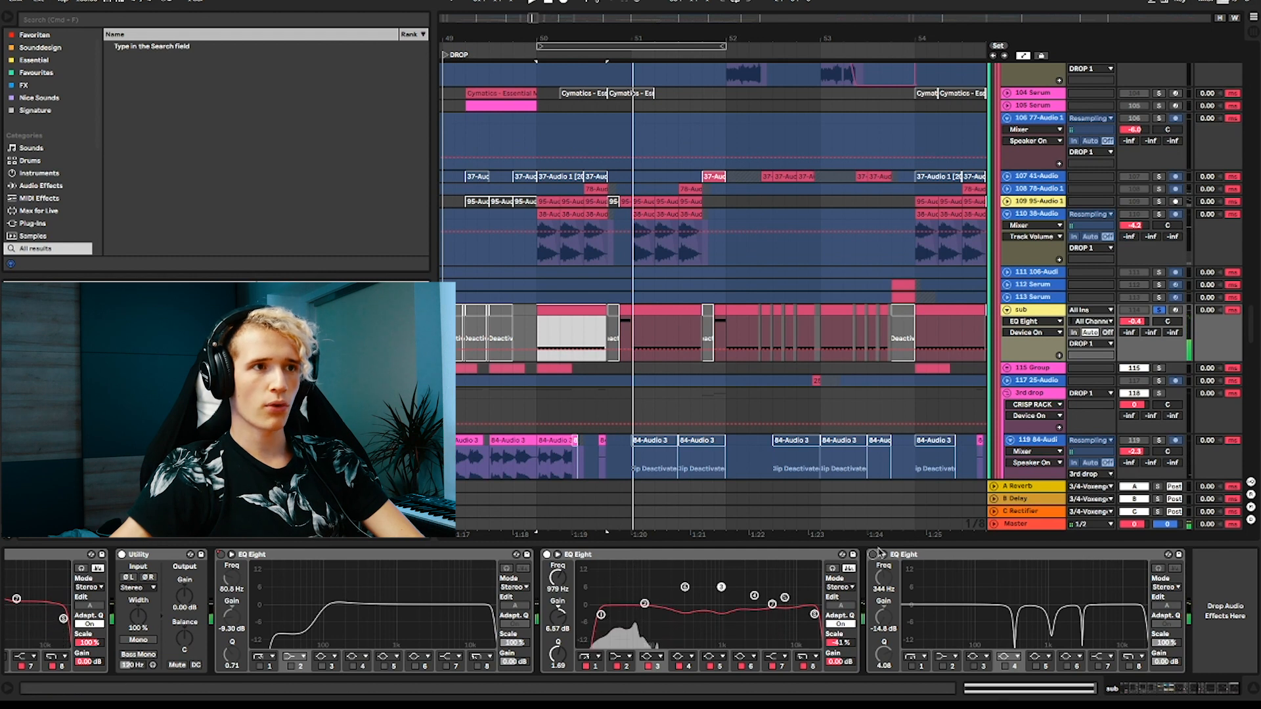
left_click(910, 556)
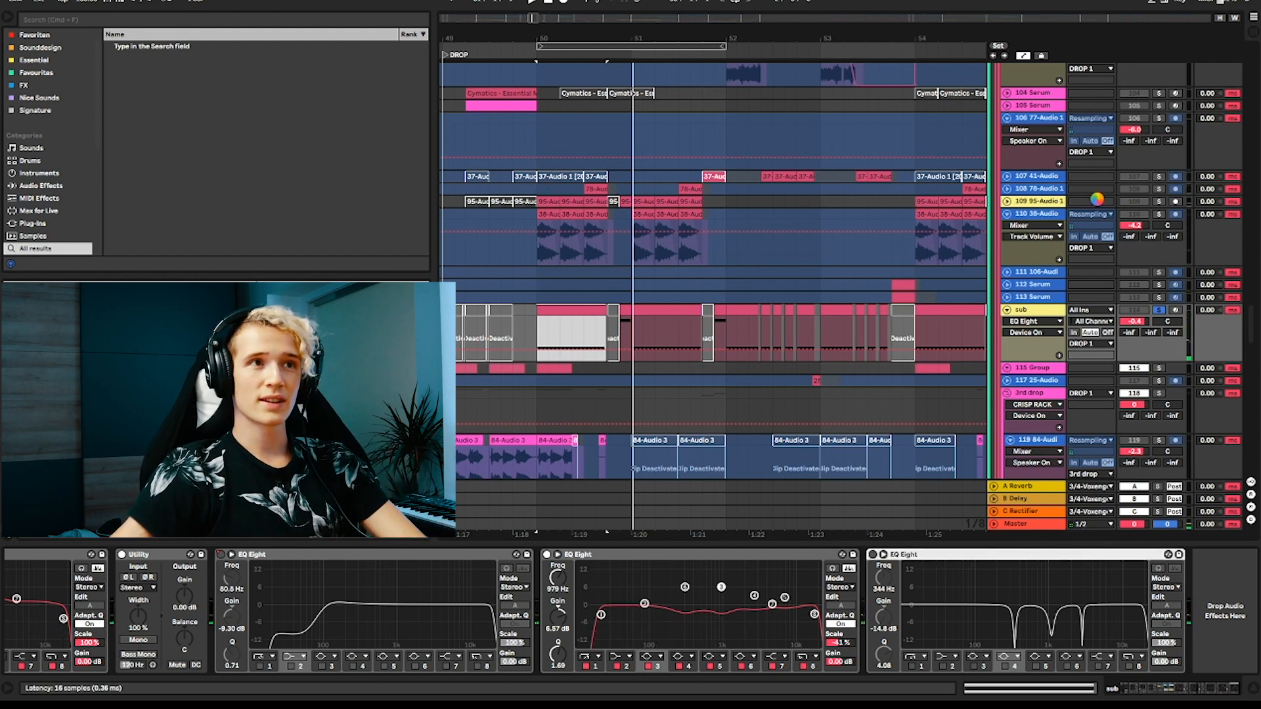
left_click(1036, 201)
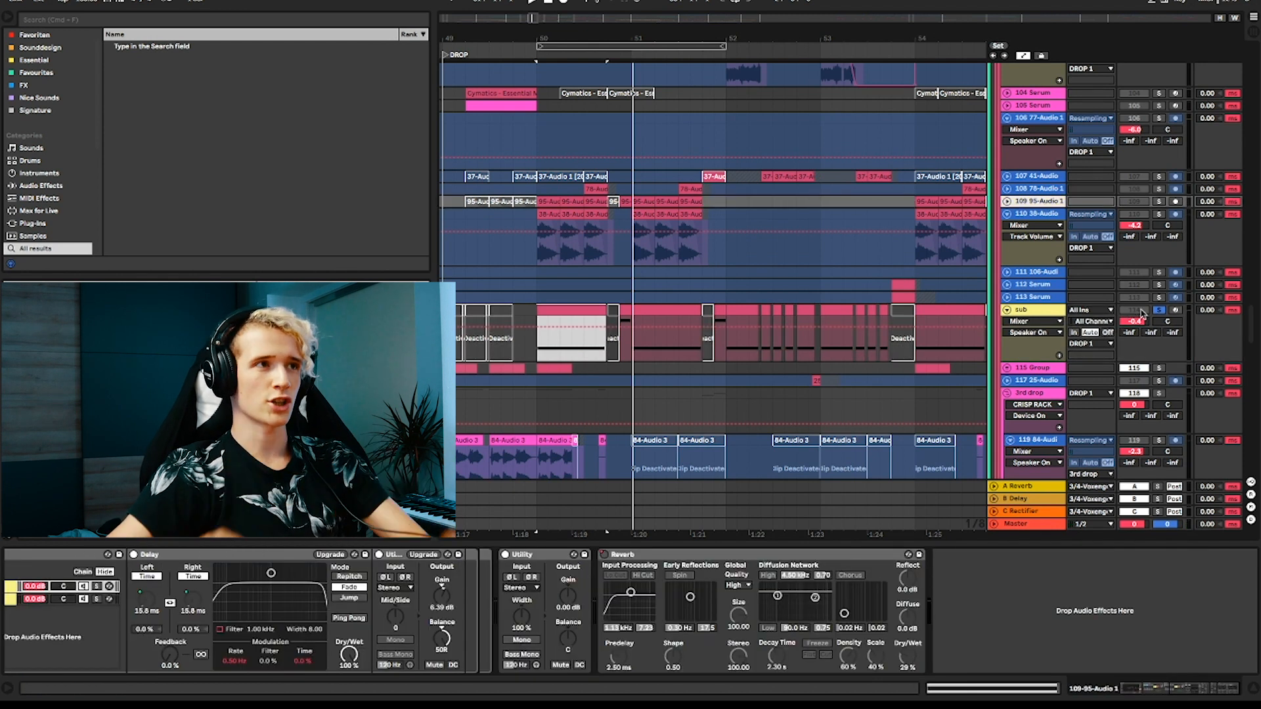
Step: Look inside 115 Group, solo the SCREAM track, play it from bar 50 and inspect its device chain
scroll(1142, 314, "down", 5)
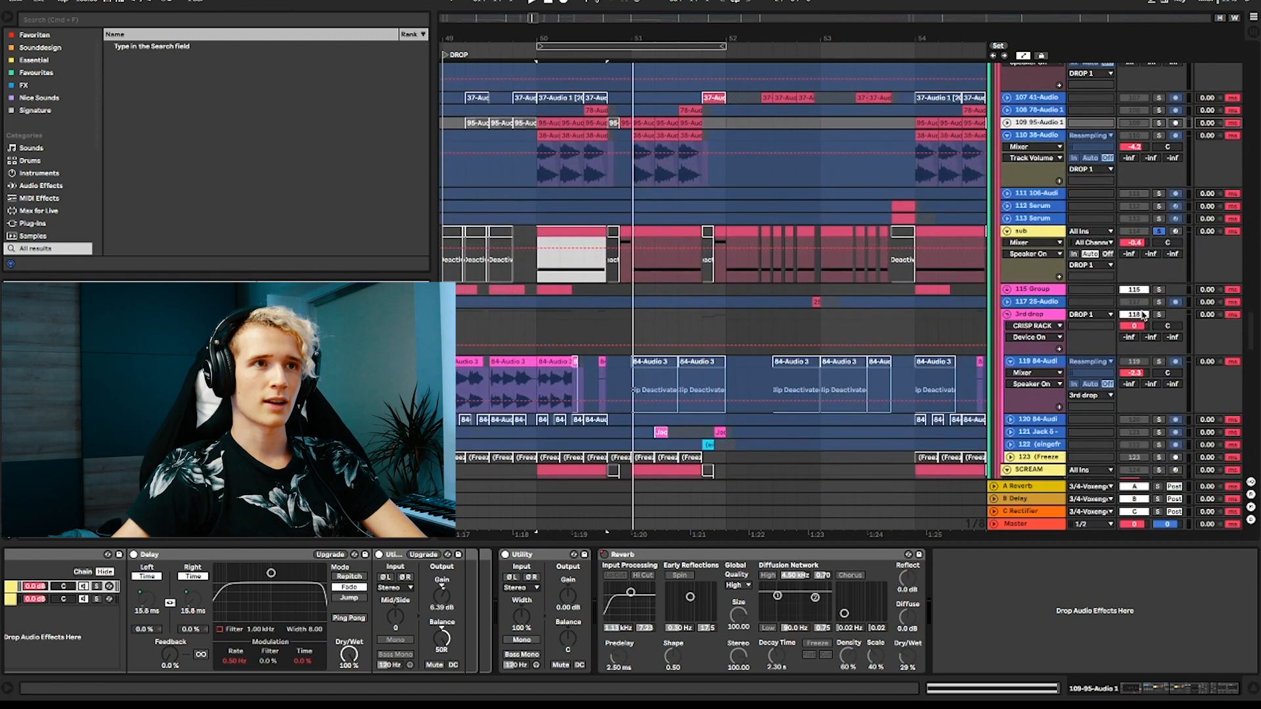
scroll(1153, 274, "down", 4)
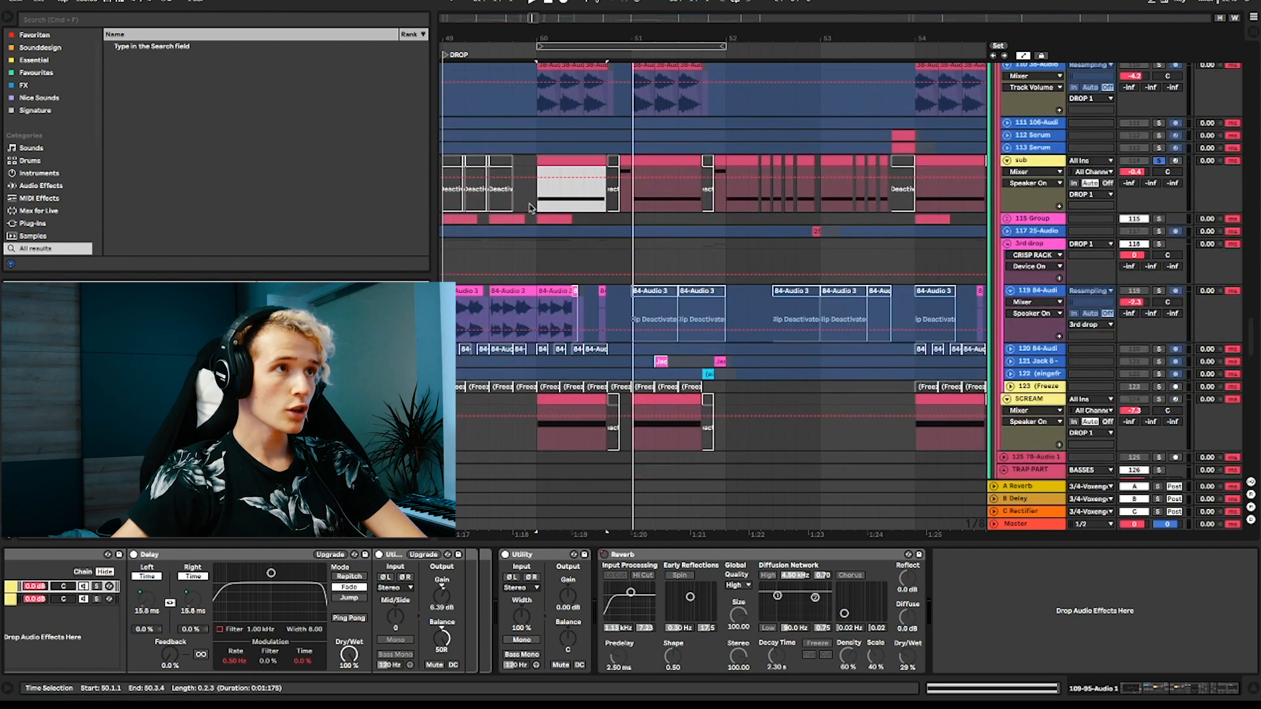
left_click(996, 209)
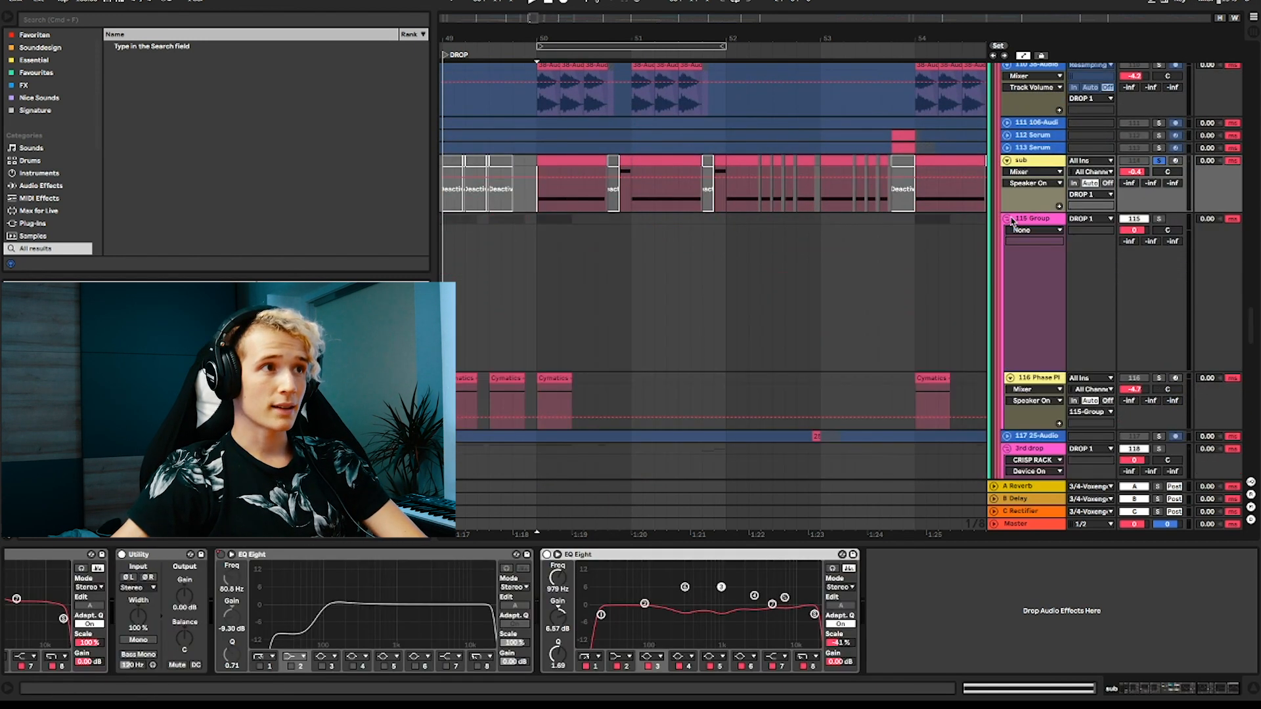
scroll(1125, 281, "down", 6)
left_click(1159, 301)
key("space")
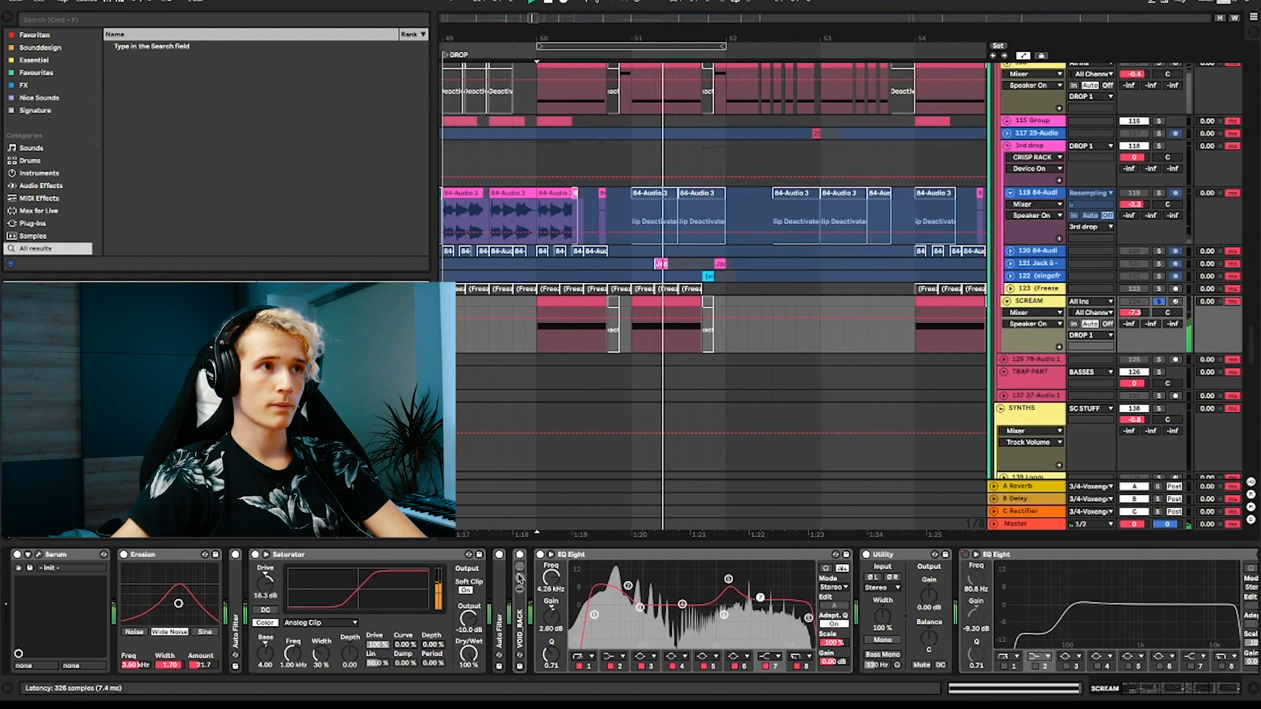
key("space")
scroll(797, 612, "right", 1)
scroll(796, 613, "right", 5)
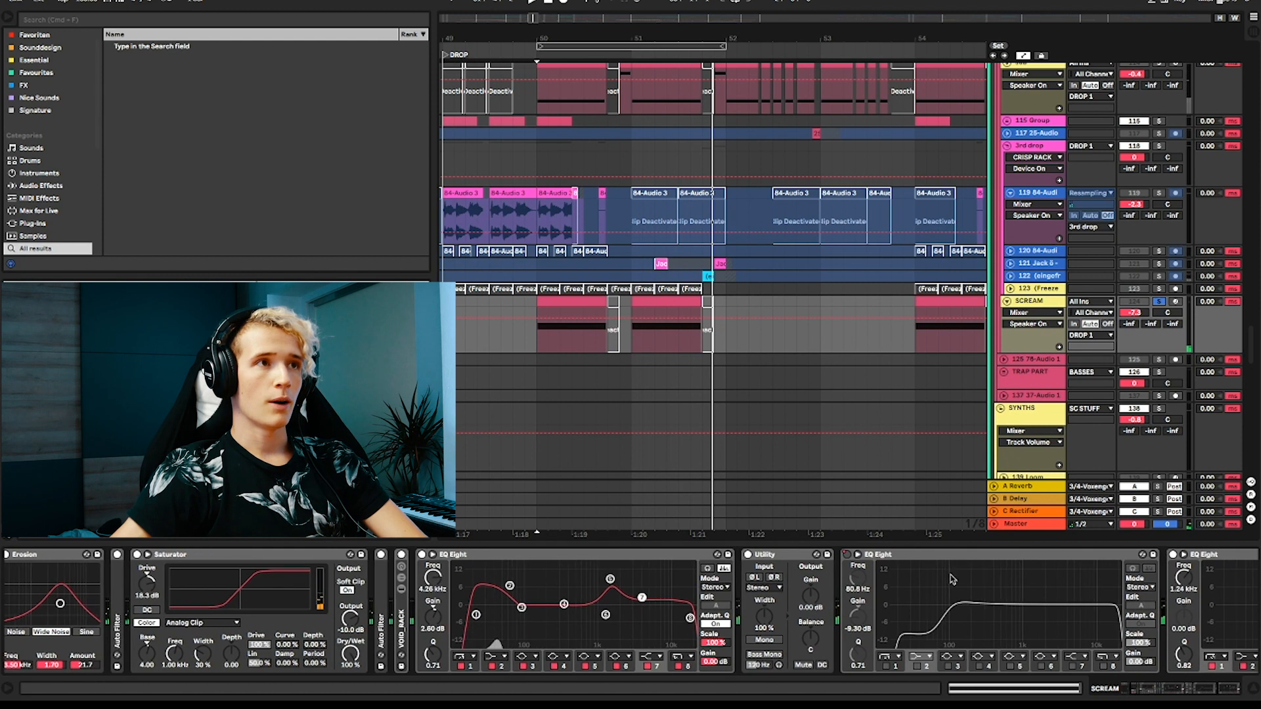
Step: Unsolo the SCREAM track and play the full mix from bar 50, comparing it with SCREAM muted and unmuted
left_click(1160, 302)
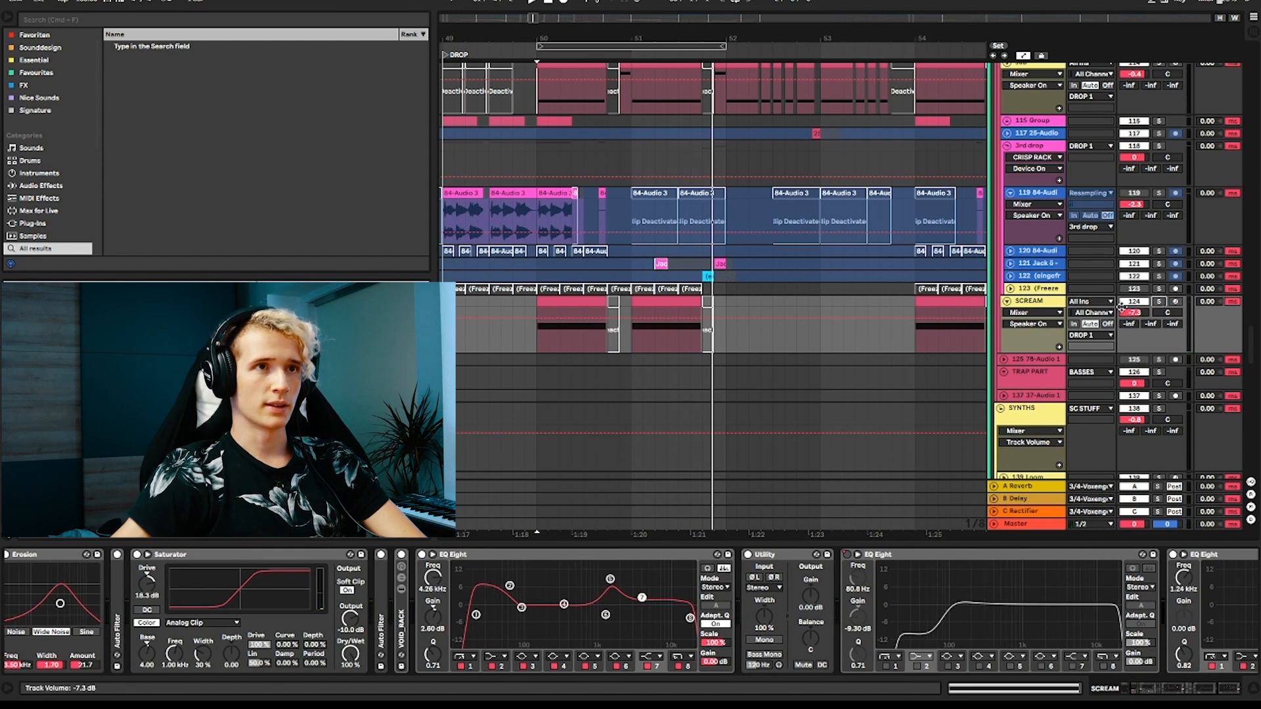
key("space")
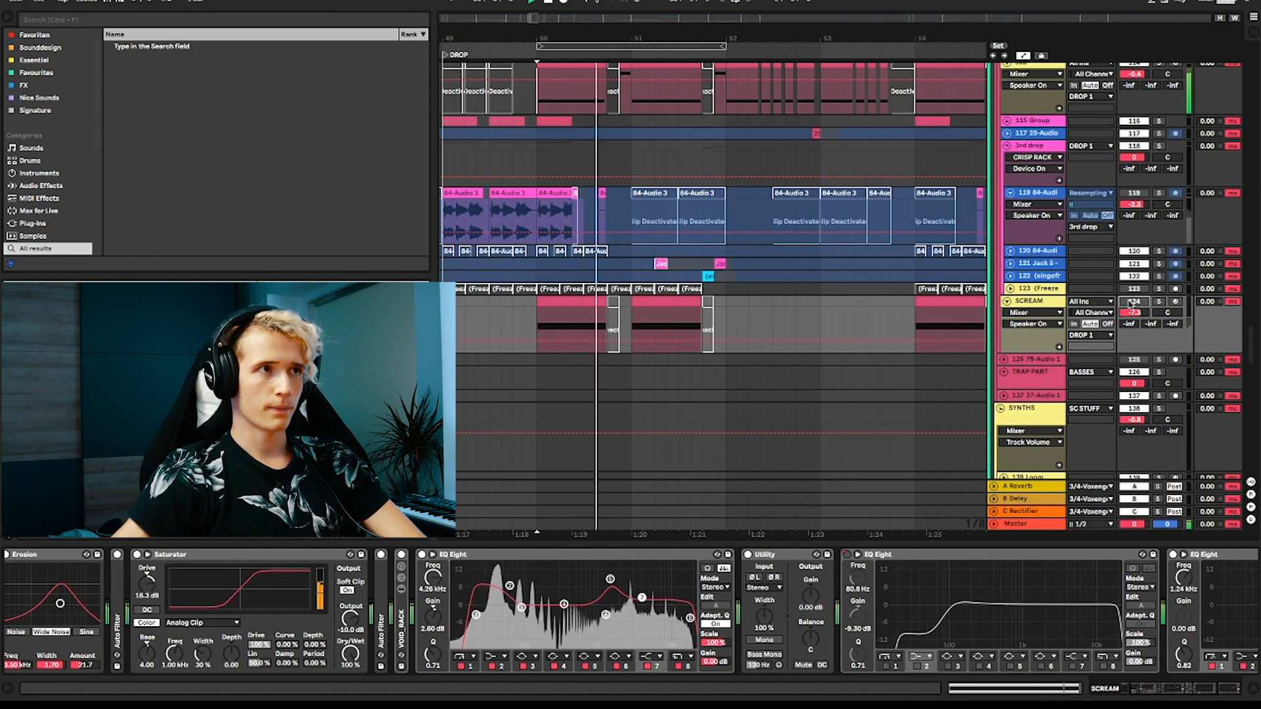
key("space")
left_click(1131, 303)
key("space")
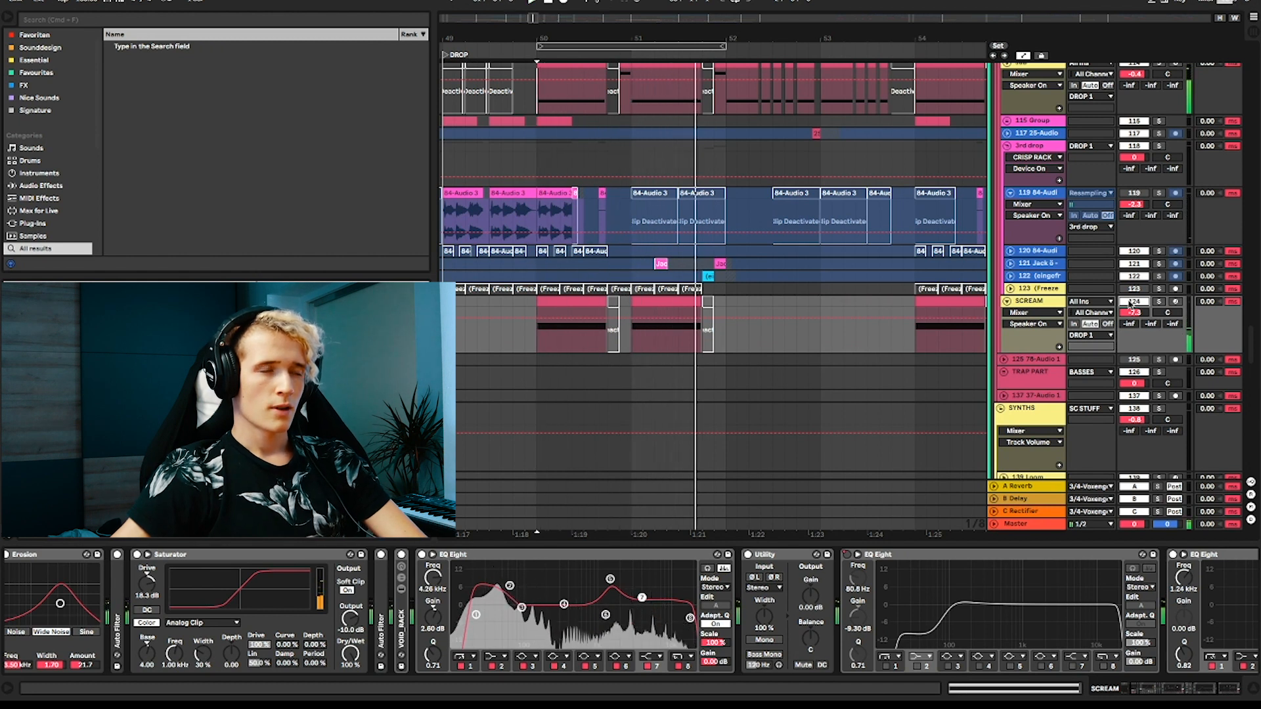
scroll(602, 587, "left", 4)
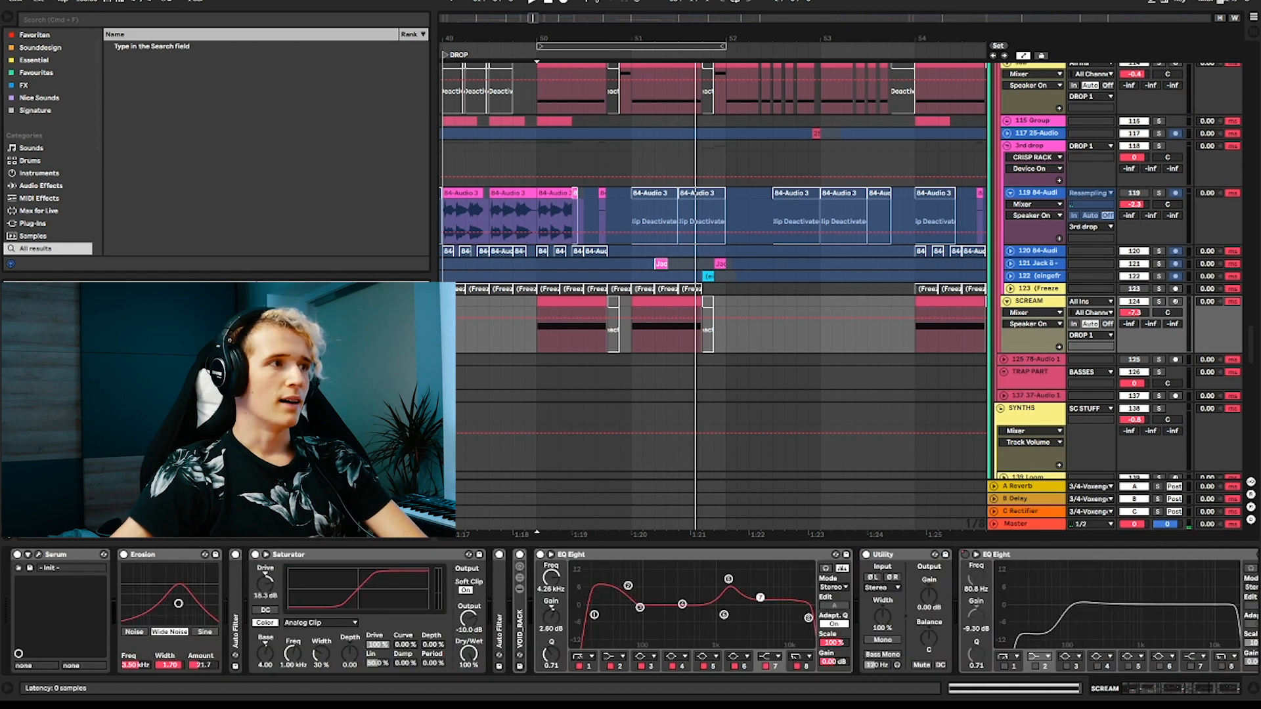
Step: Show SCREAM's Serum oscillator and FX pages, close the plug-in and look through the rest of the track's device chain
left_click(38, 555)
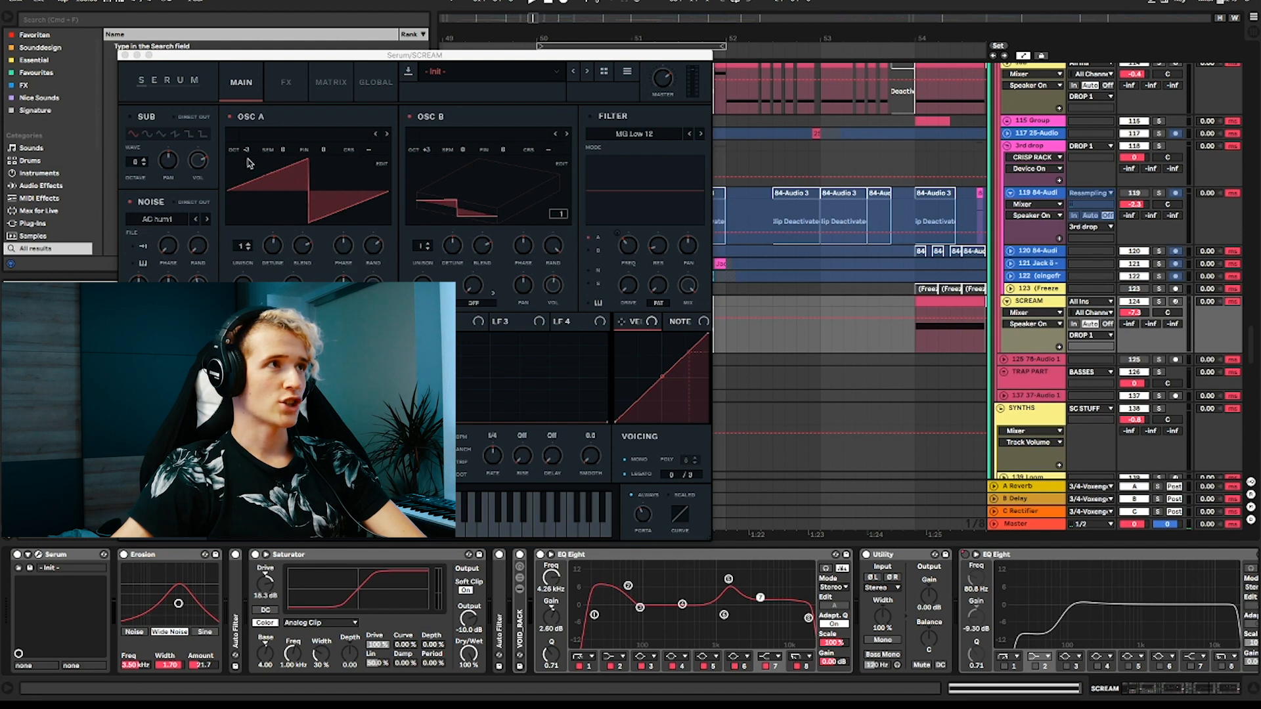
left_click(274, 86)
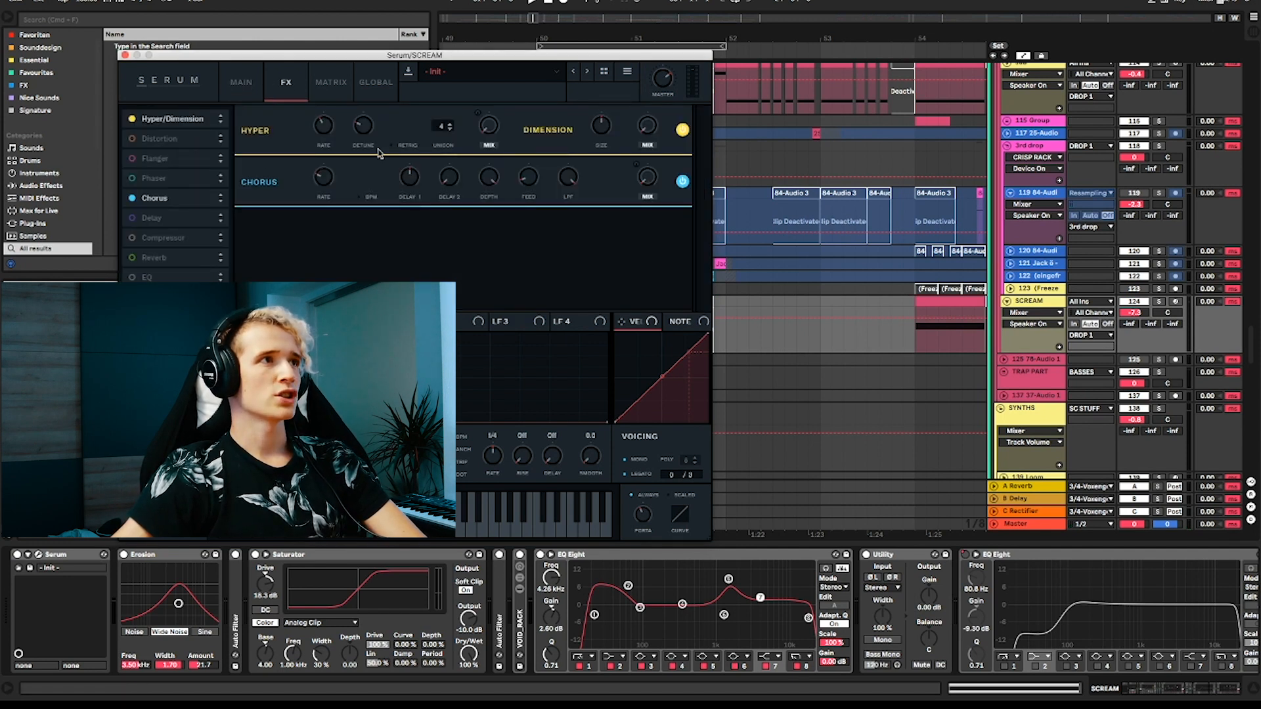
left_click(249, 90)
left_click(124, 56)
scroll(1054, 619, "down", 5)
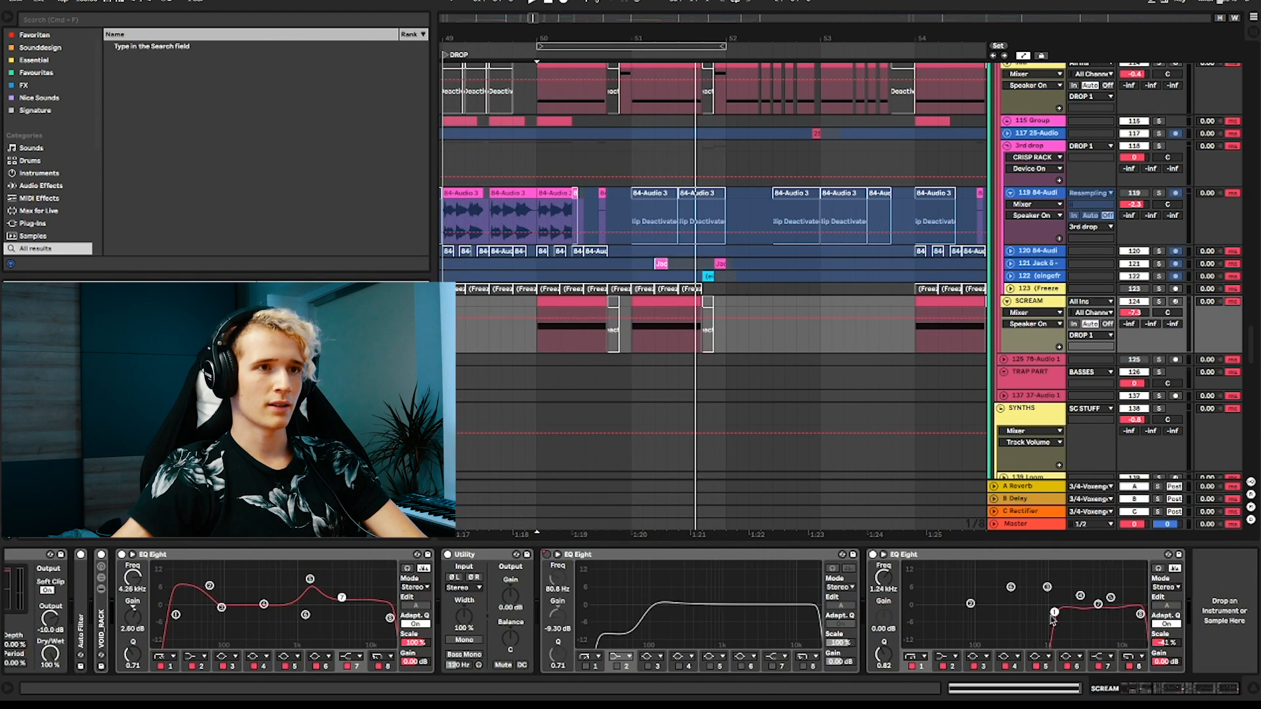
scroll(819, 640, "up", 5)
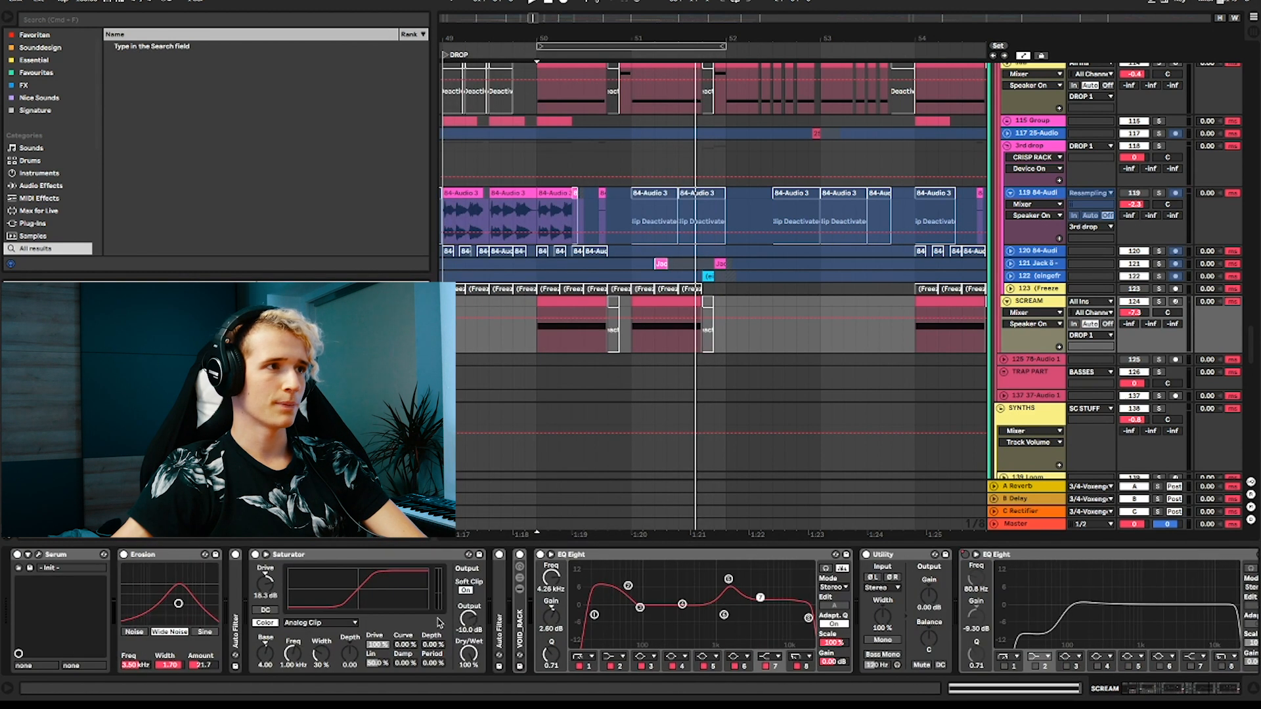
double_click(235, 590)
double_click(336, 556)
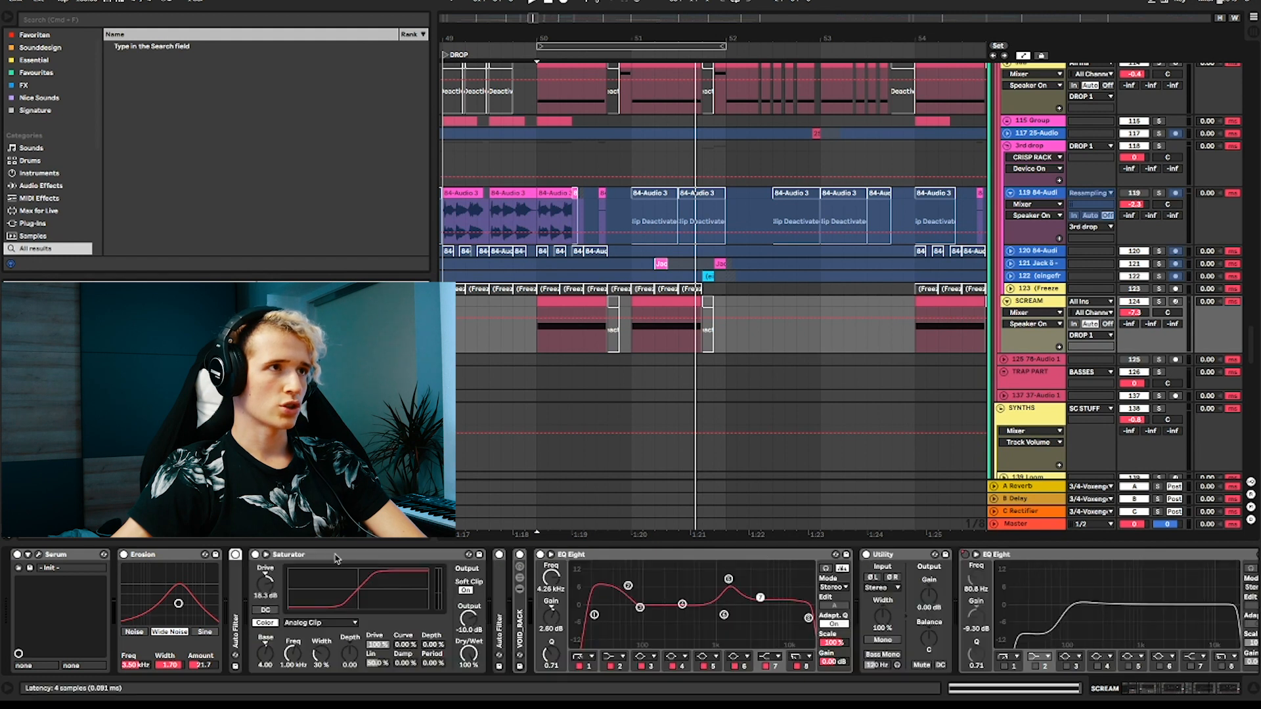
Step: Play the SCREAM clip from bar 50 in solo, then unsolo the track and play it within the full mix
left_click(570, 302)
left_click(1160, 302)
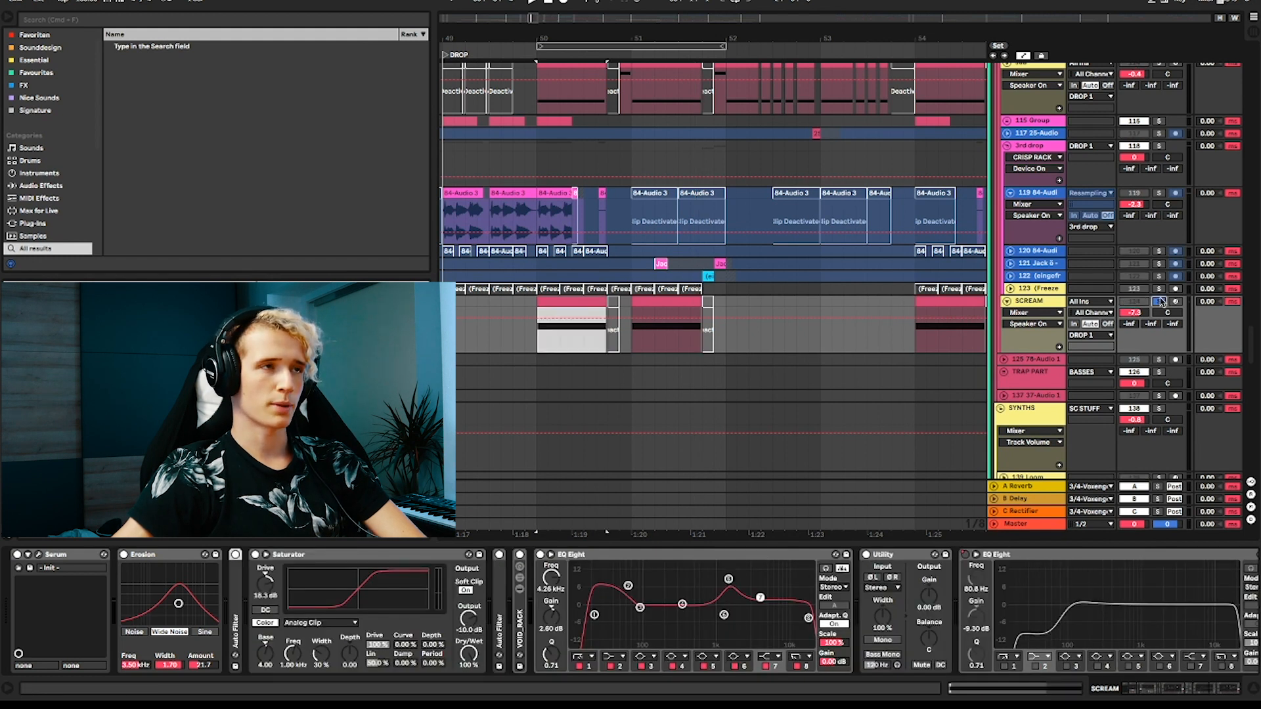
key("space")
left_click(1160, 301)
key("space")
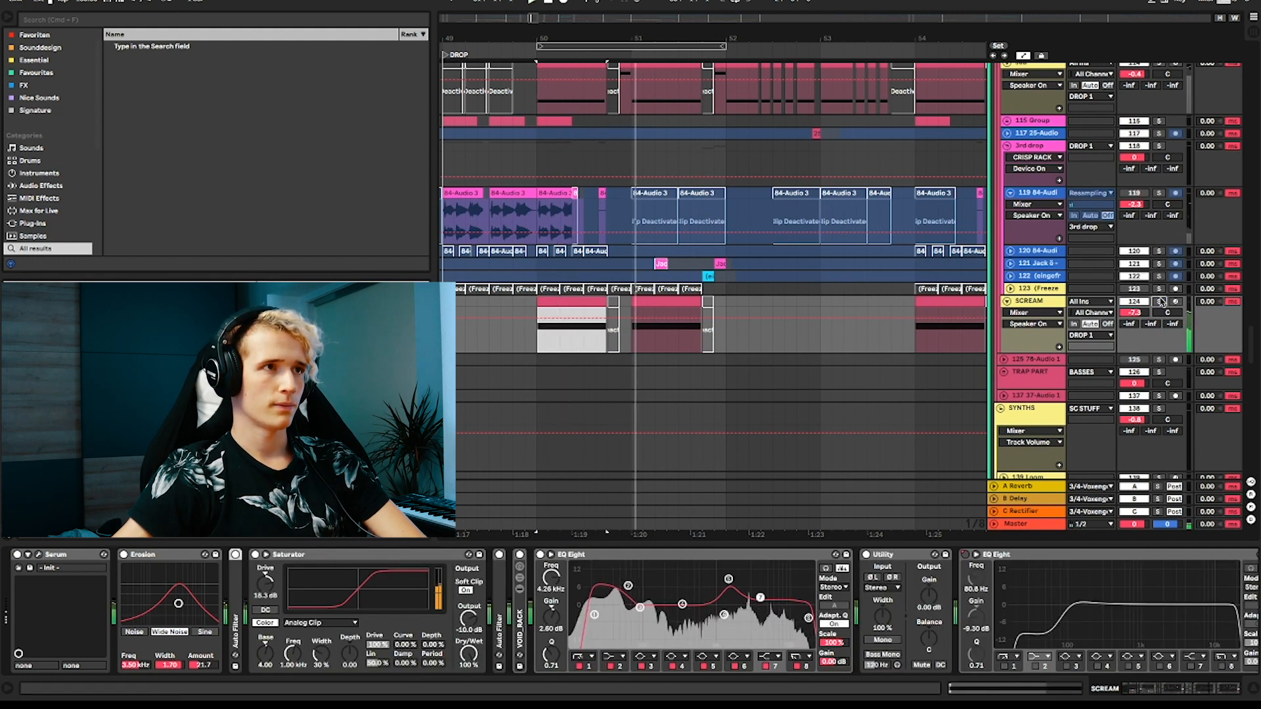
Step: Hide the device view and play the full mix from 50.1.1 with the whole drop in view
left_click_drag(669, 544, 669, 624)
scroll(631, 421, "up", 4)
left_click(557, 272)
left_click(569, 270)
key("minus")
key("minus")
key("space")
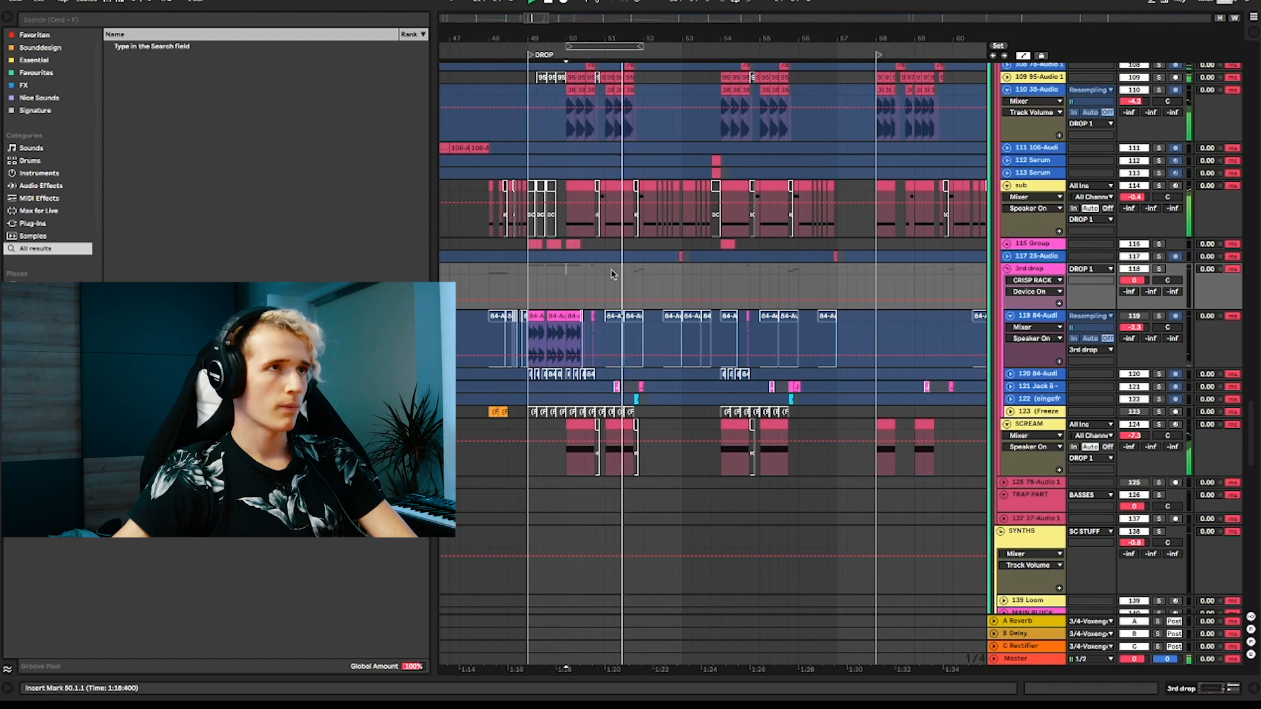
Step: Place the insert marker at 52.1.1, stop playback and look through the tracks of the DROP 1 group
scroll(638, 273, "up", 1)
left_click(643, 268)
key("plus")
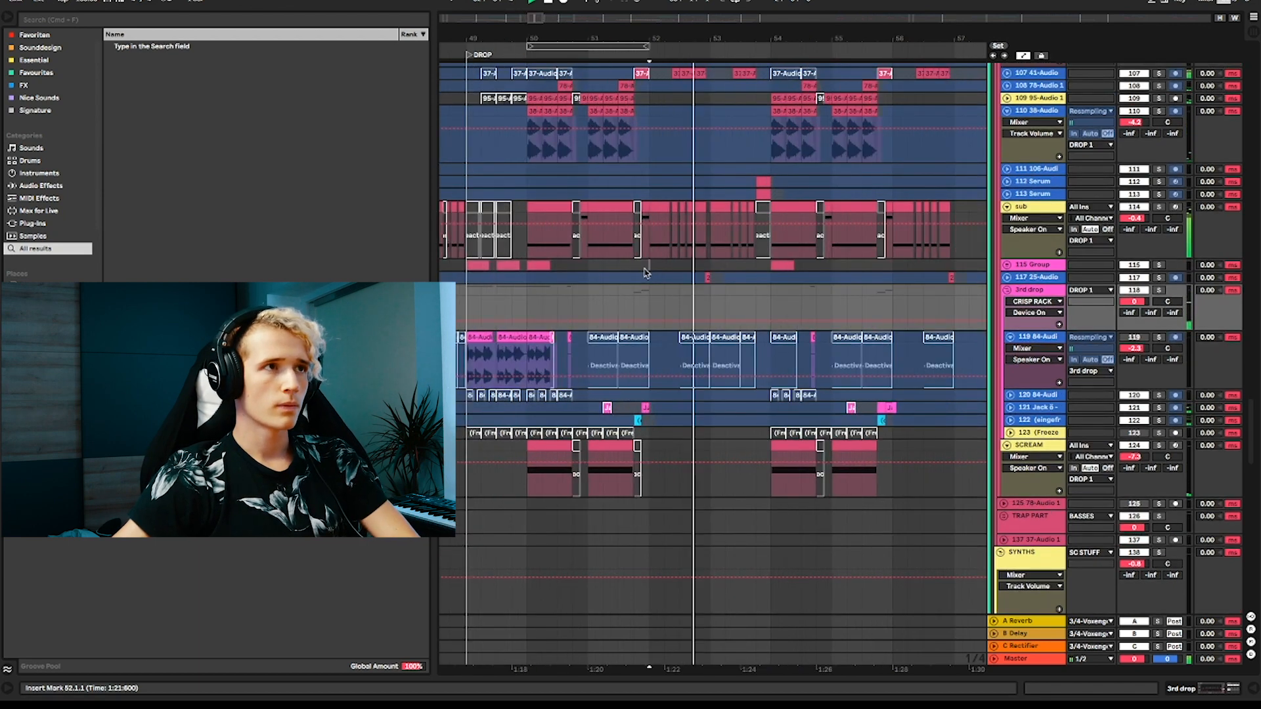
scroll(648, 272, "up", 6)
key("space")
scroll(650, 279, "down", 3)
scroll(650, 281, "up", 5)
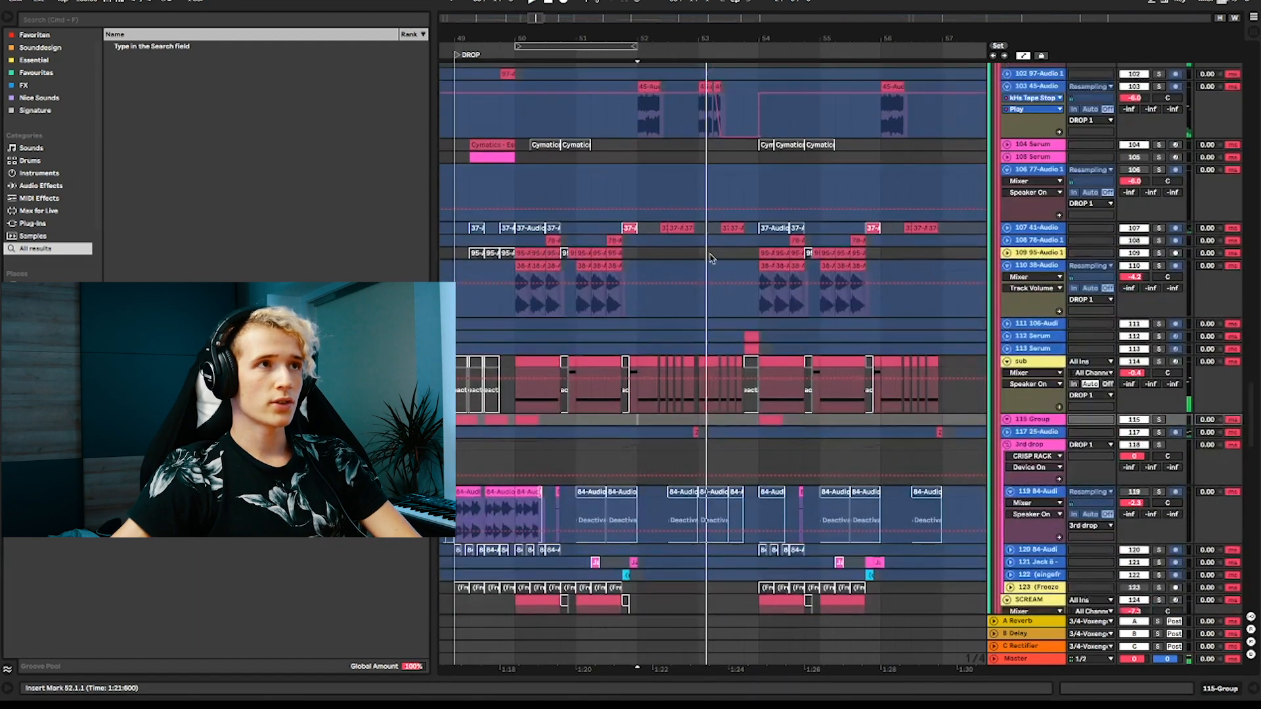
Step: Select the clip at 52.1.1 on the 103 45-Audio track, solo the track and play it
scroll(644, 240, "up", 3)
left_click(639, 212)
scroll(704, 253, "down", 5)
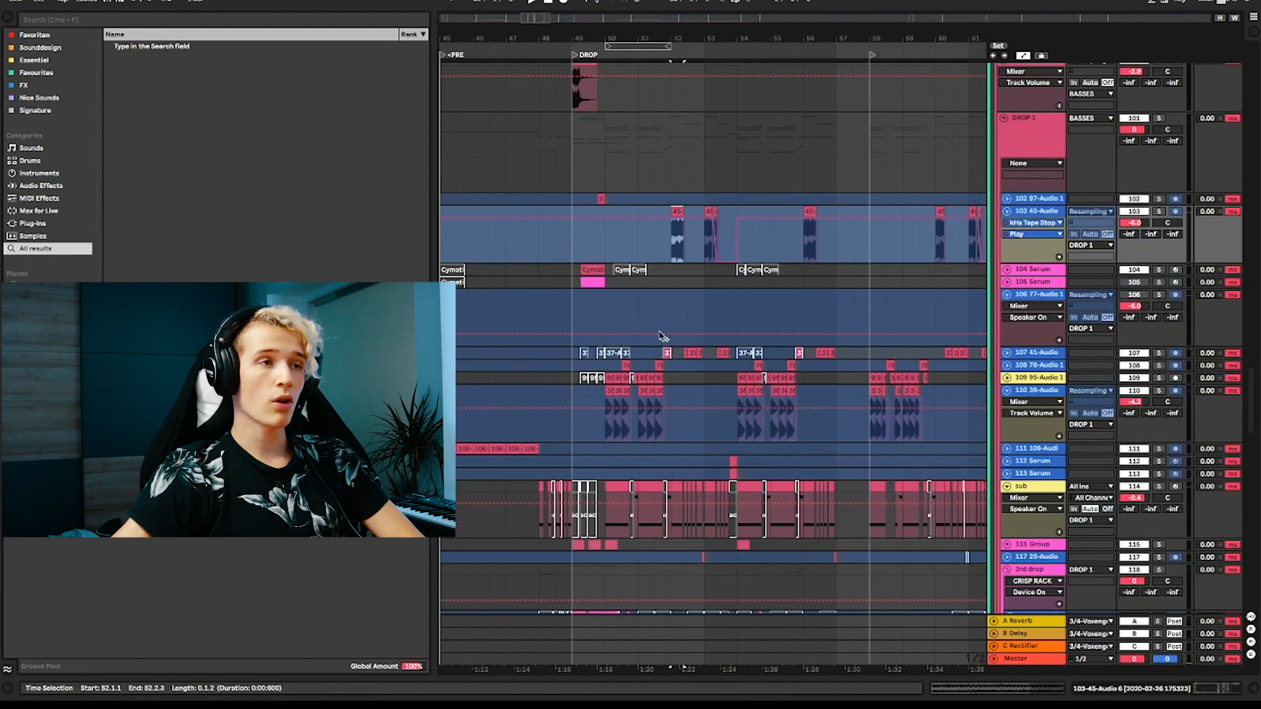
scroll(664, 322, "down", 3)
scroll(734, 284, "up", 4)
scroll(647, 211, "down", 2)
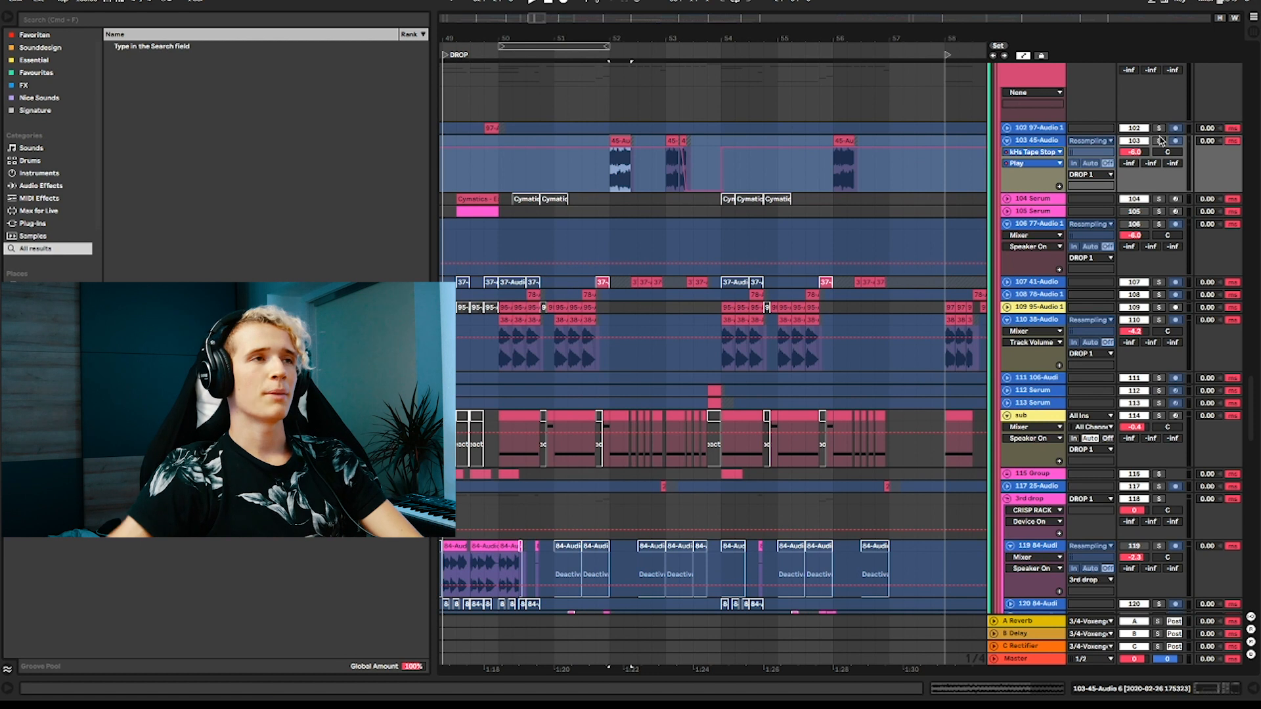
left_click(1159, 140)
key("space")
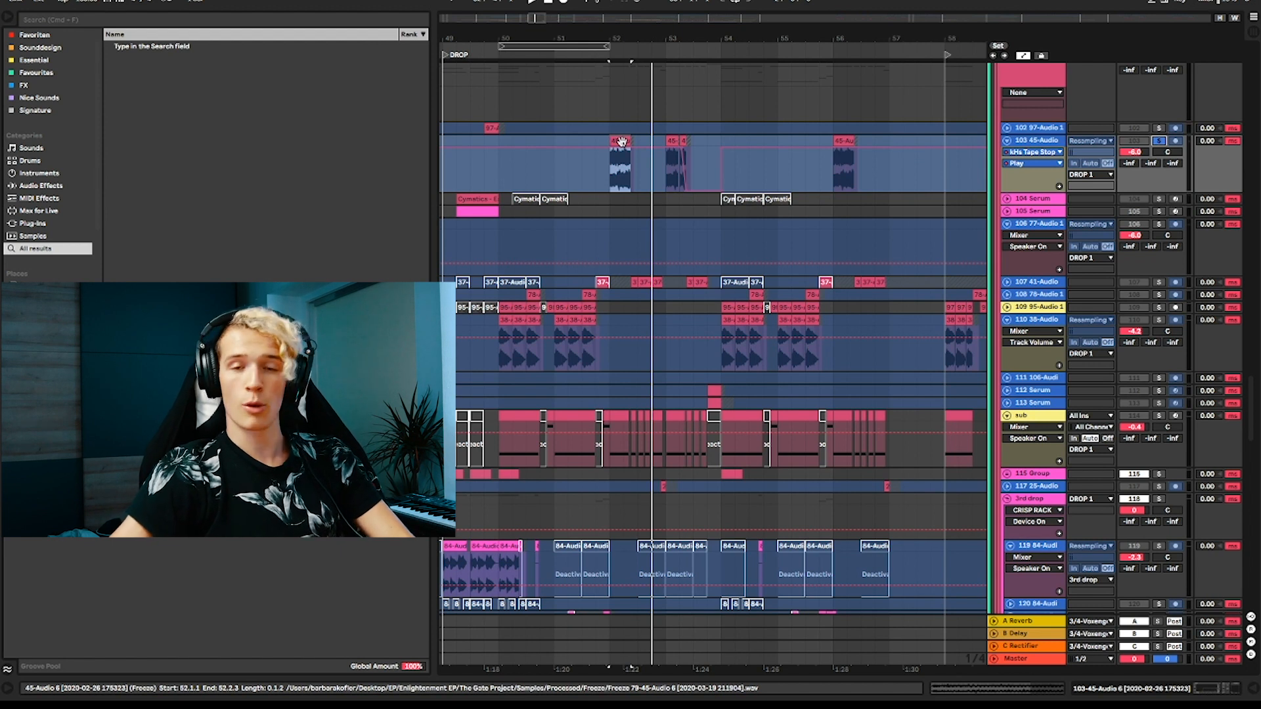
Step: Unsolo the 103 45-Audio track and play the full mix from the sub clip at 52.1.1
scroll(672, 311, "down", 3)
scroll(671, 312, "up", 3)
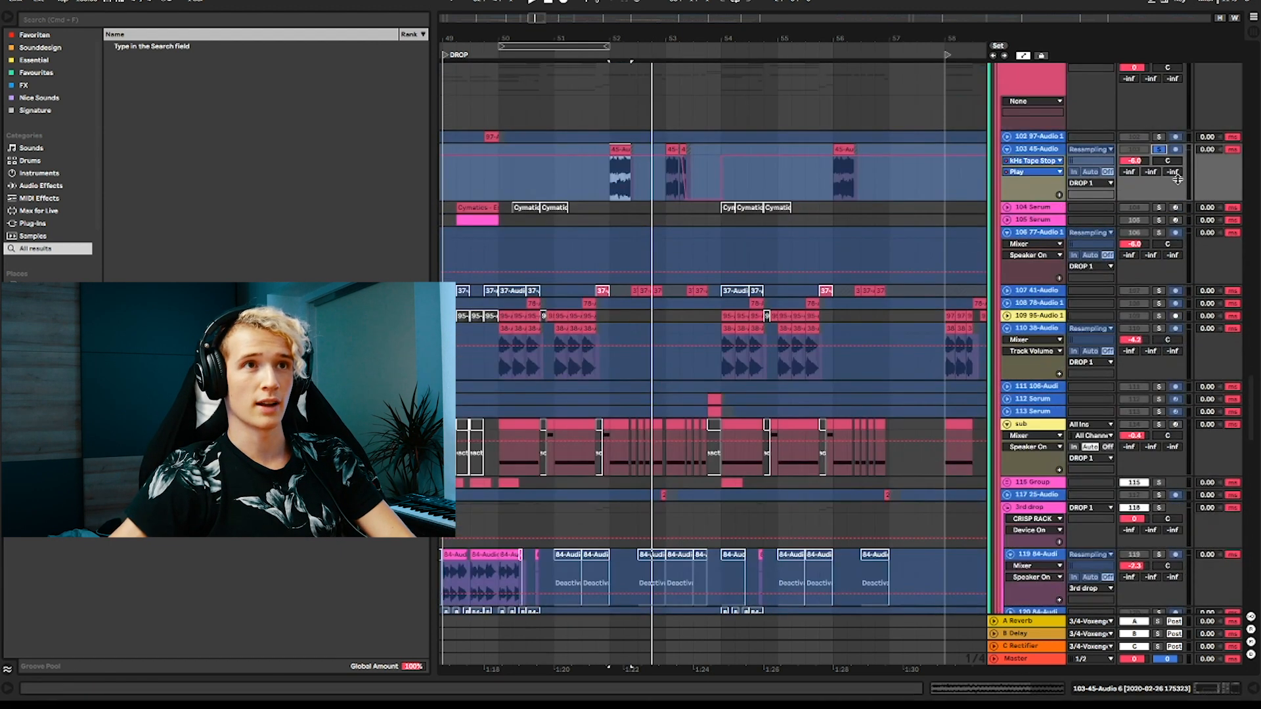
scroll(676, 373, "down", 2)
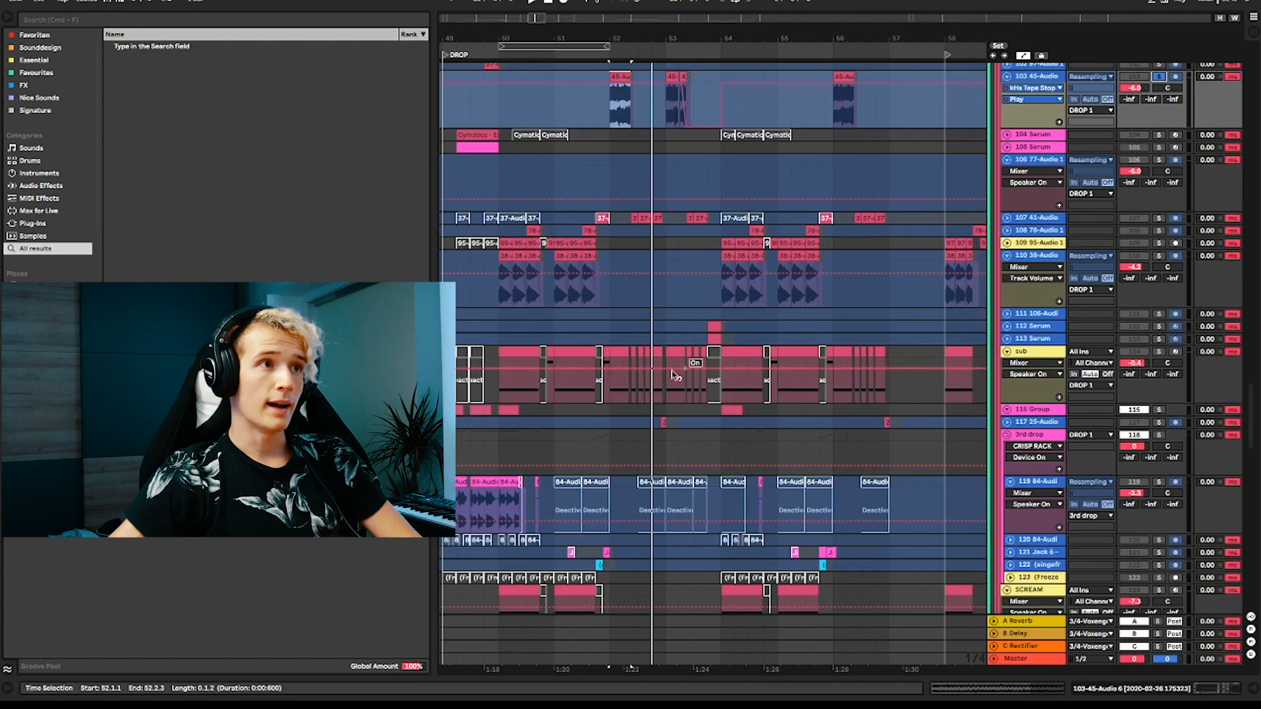
left_click(617, 353)
key("space")
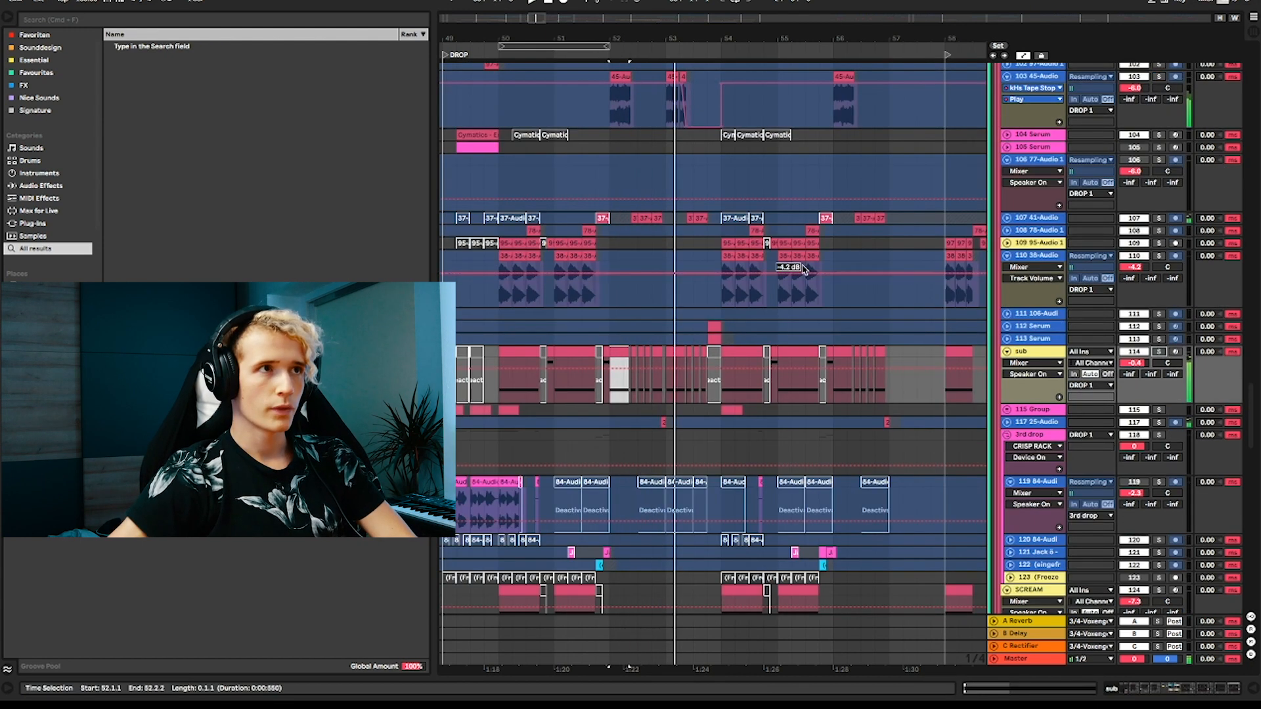
Step: Unfold the 107 41-Audio track, select its clip at 52.2.3 and stop playback
left_click(1008, 219)
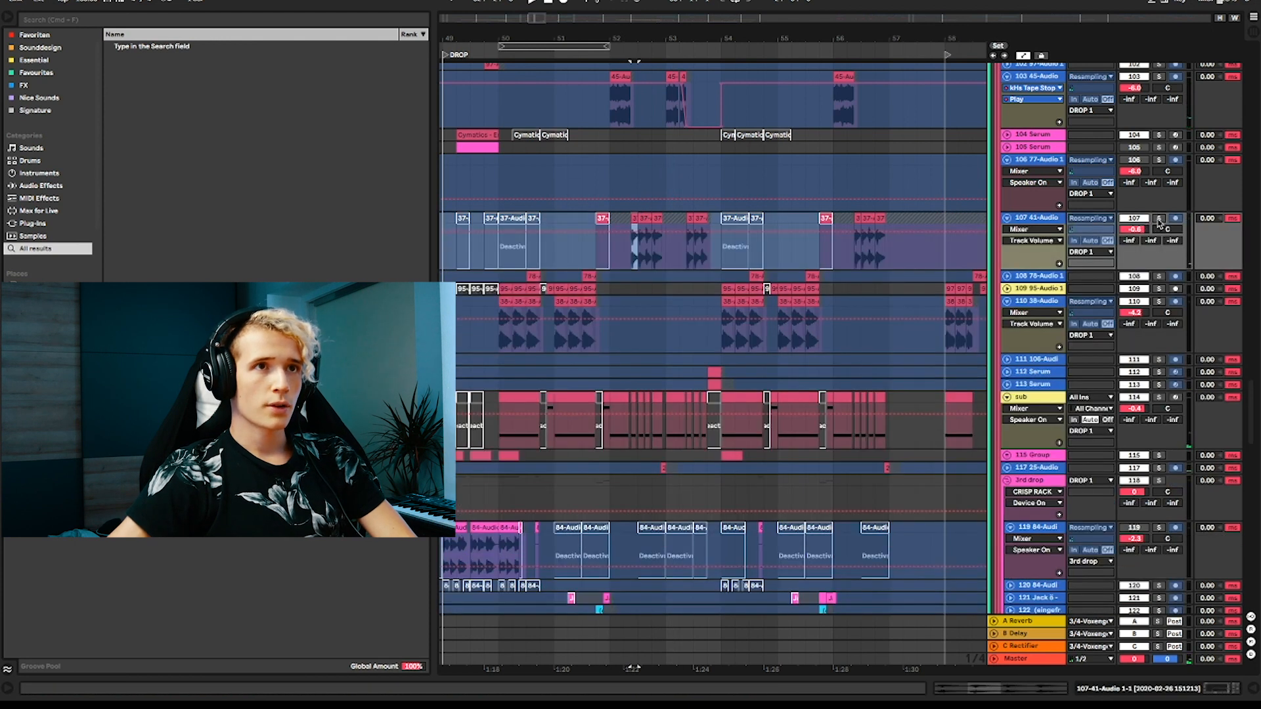
left_click(783, 292)
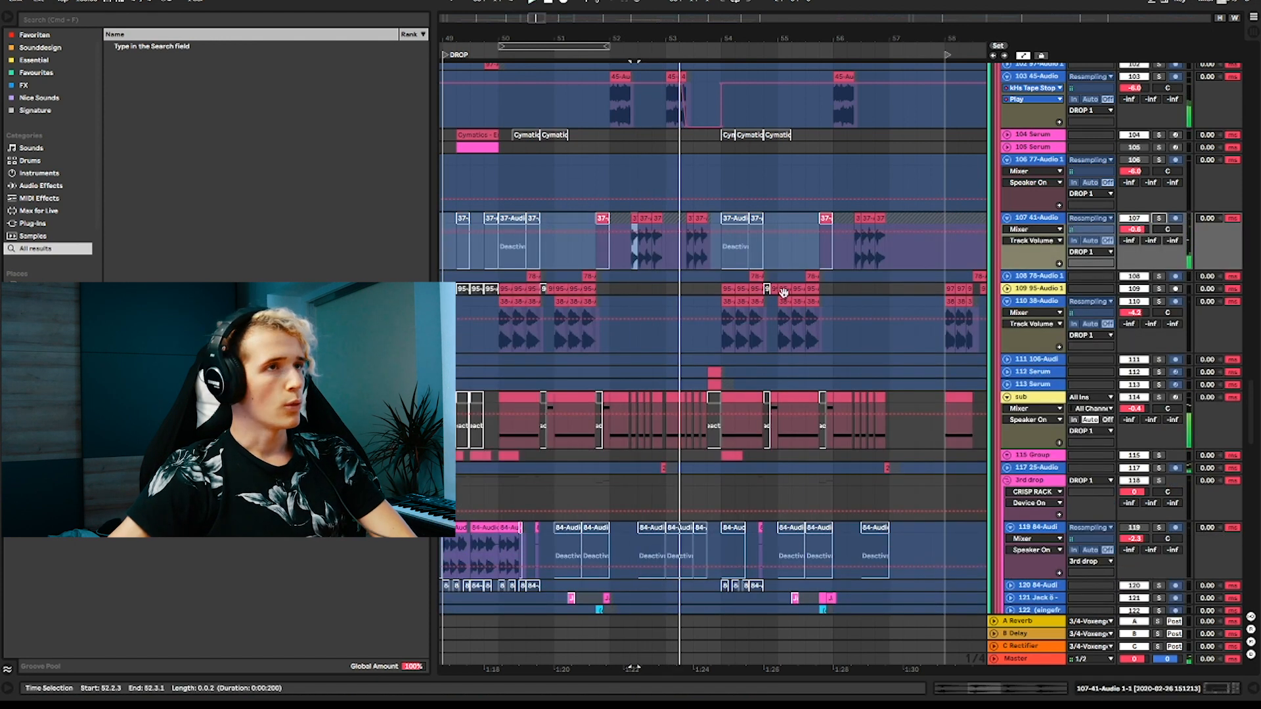
left_click(630, 174)
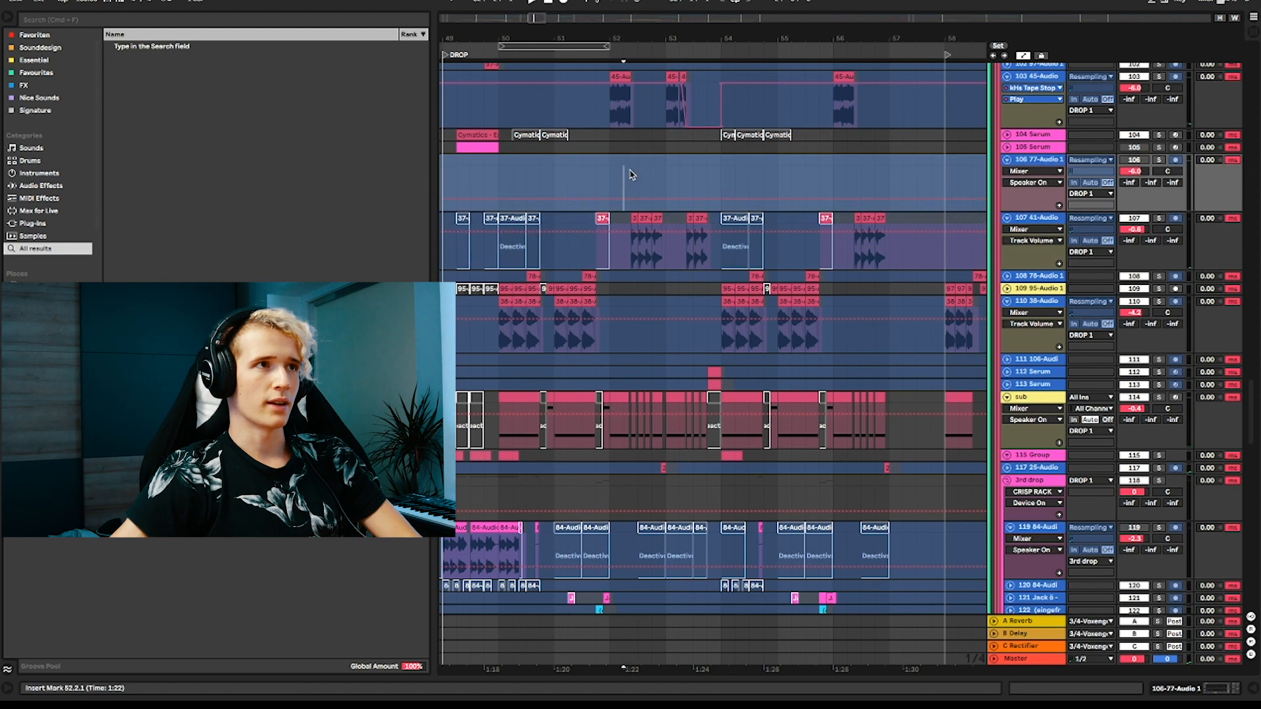
scroll(631, 174, "up", 2)
left_click(632, 174)
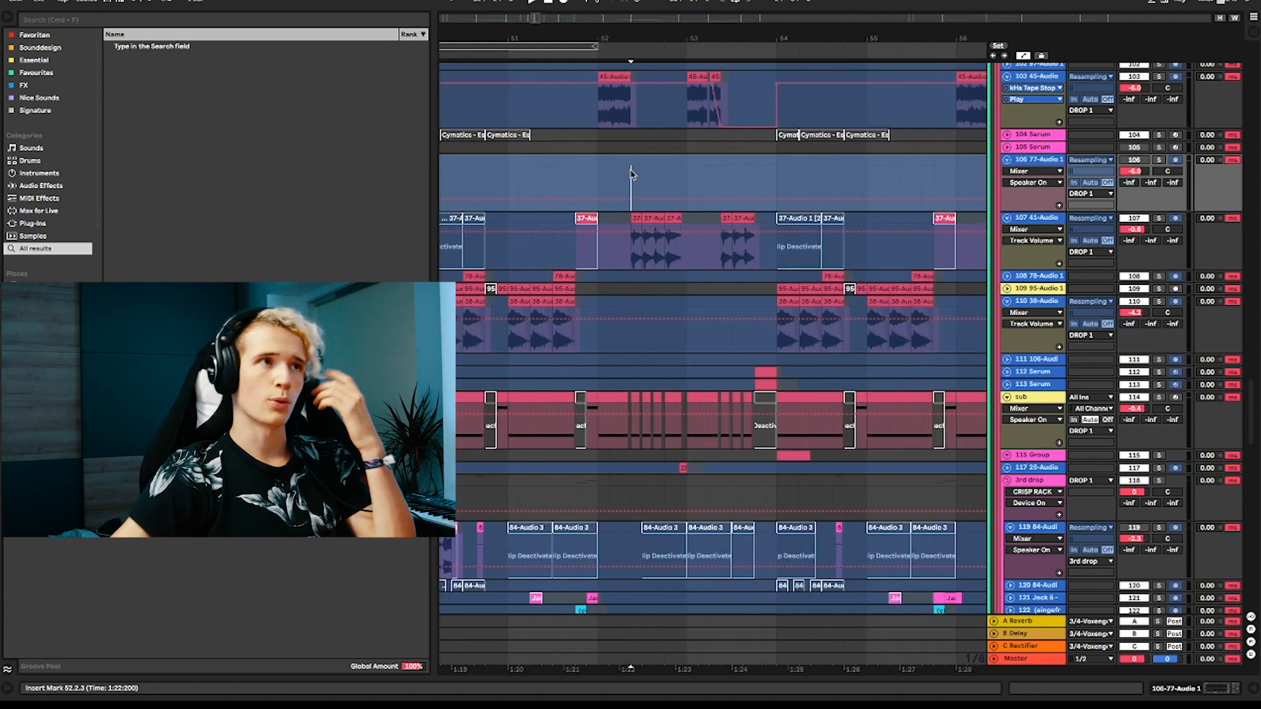
left_click(628, 146)
scroll(629, 145, "down", 2)
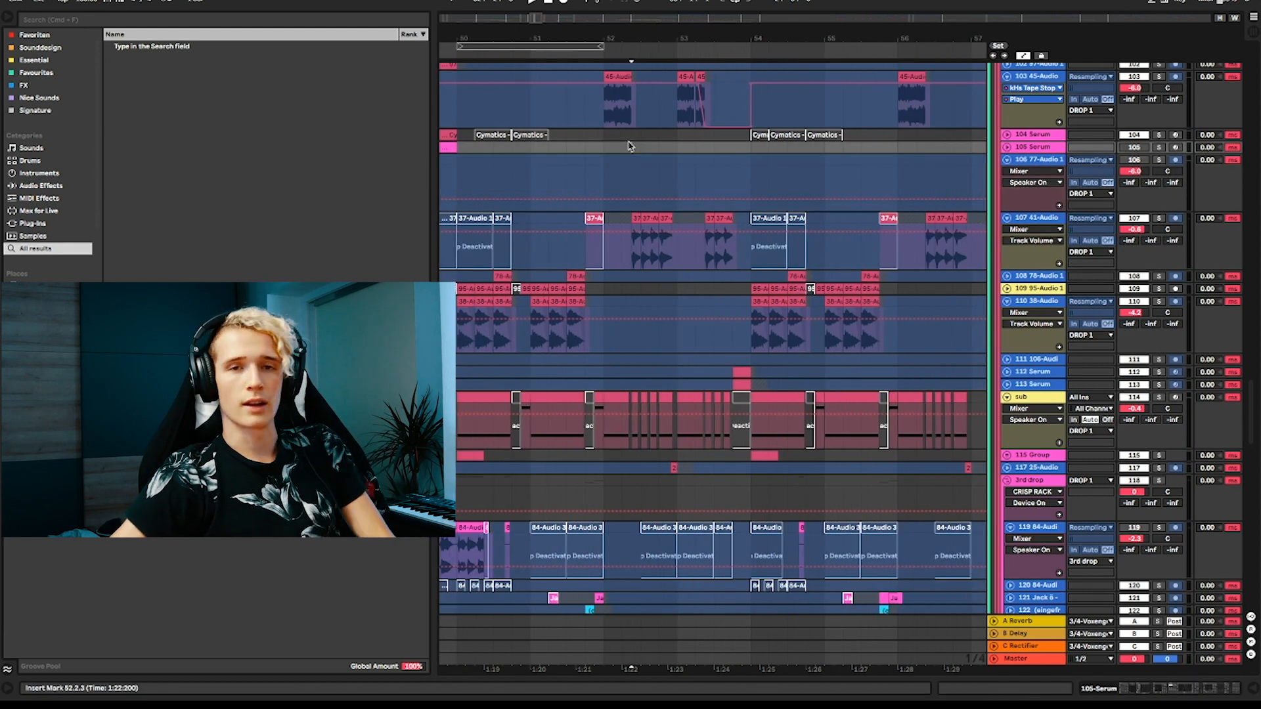
scroll(625, 139, "down", 2)
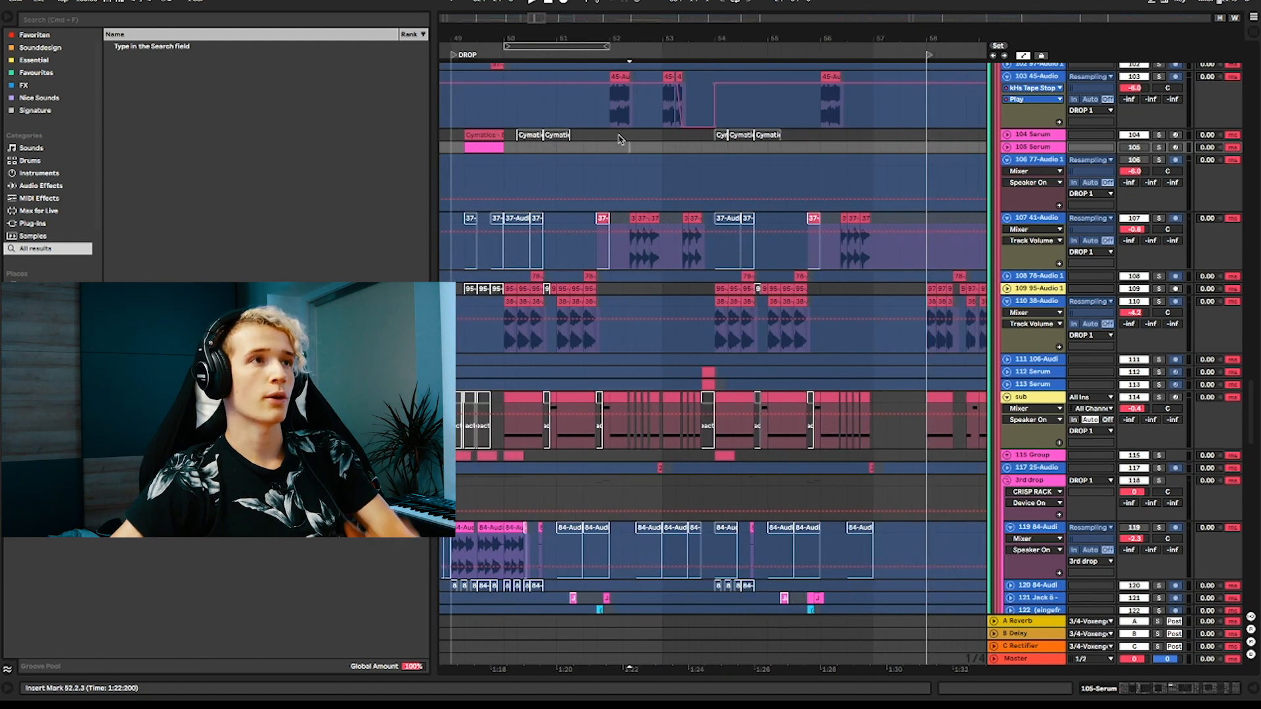
left_click(614, 136)
left_click(612, 146)
Step: Play the full mix from 58.1.1 through the second half of the drop, then stop playback
scroll(647, 174, "up", 3)
scroll(668, 296, "right", 2)
scroll(668, 296, "right", 2)
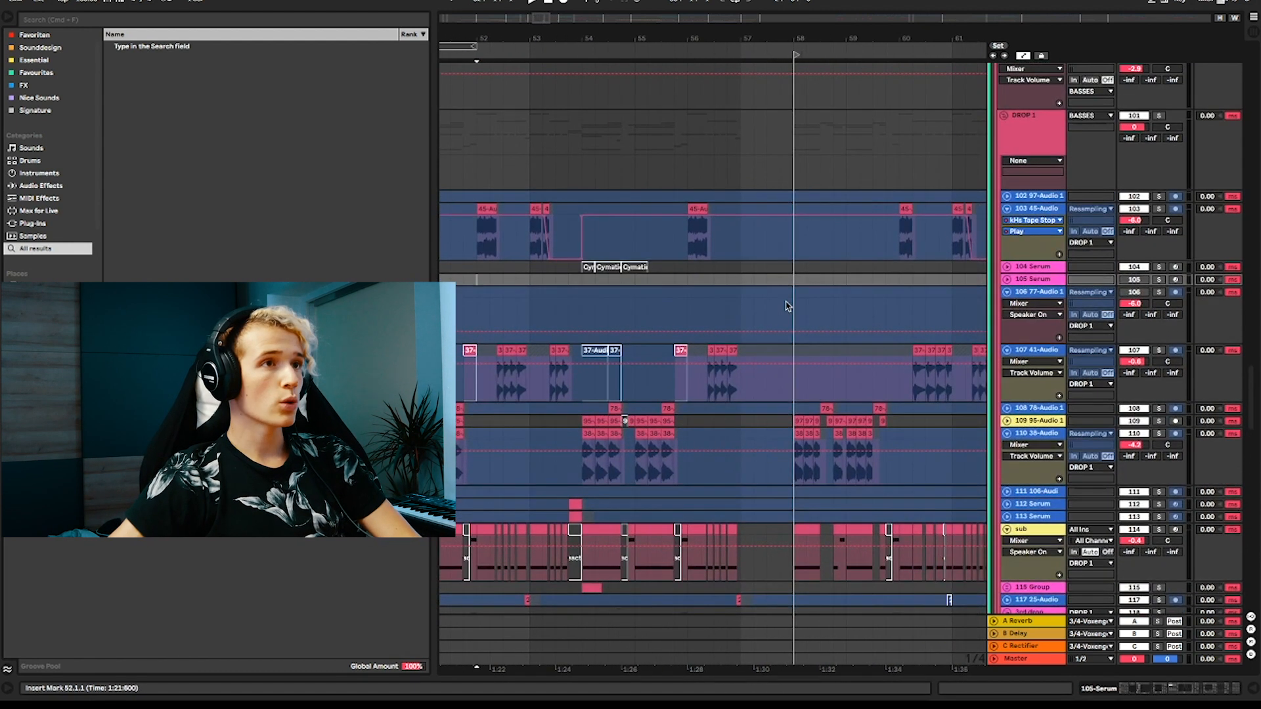
left_click(793, 298)
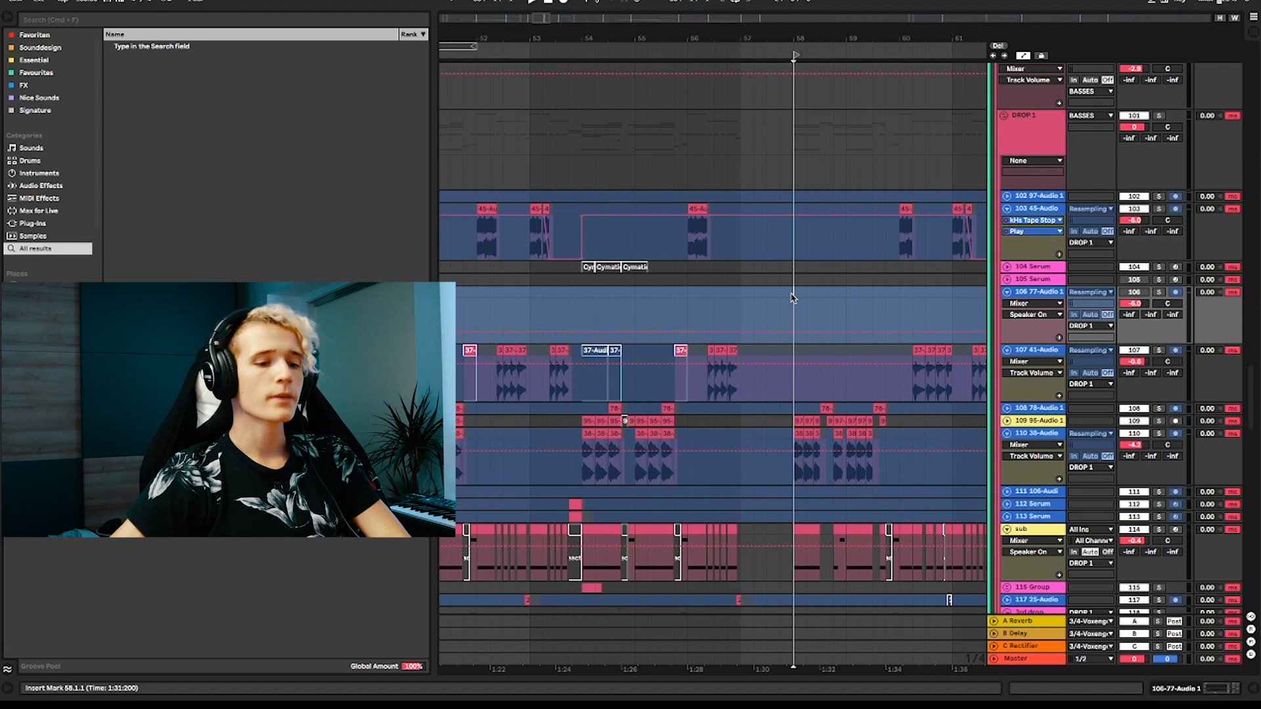
key("space")
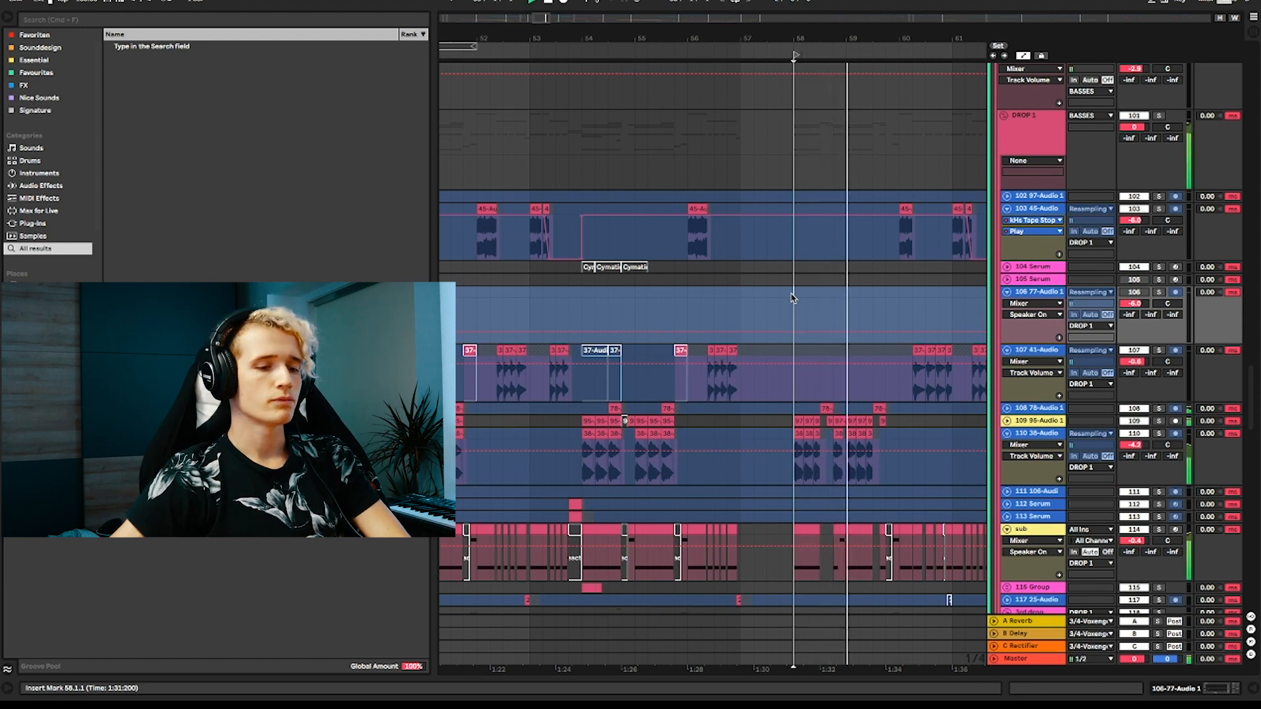
scroll(793, 298, "down", 1)
scroll(792, 297, "right", 2)
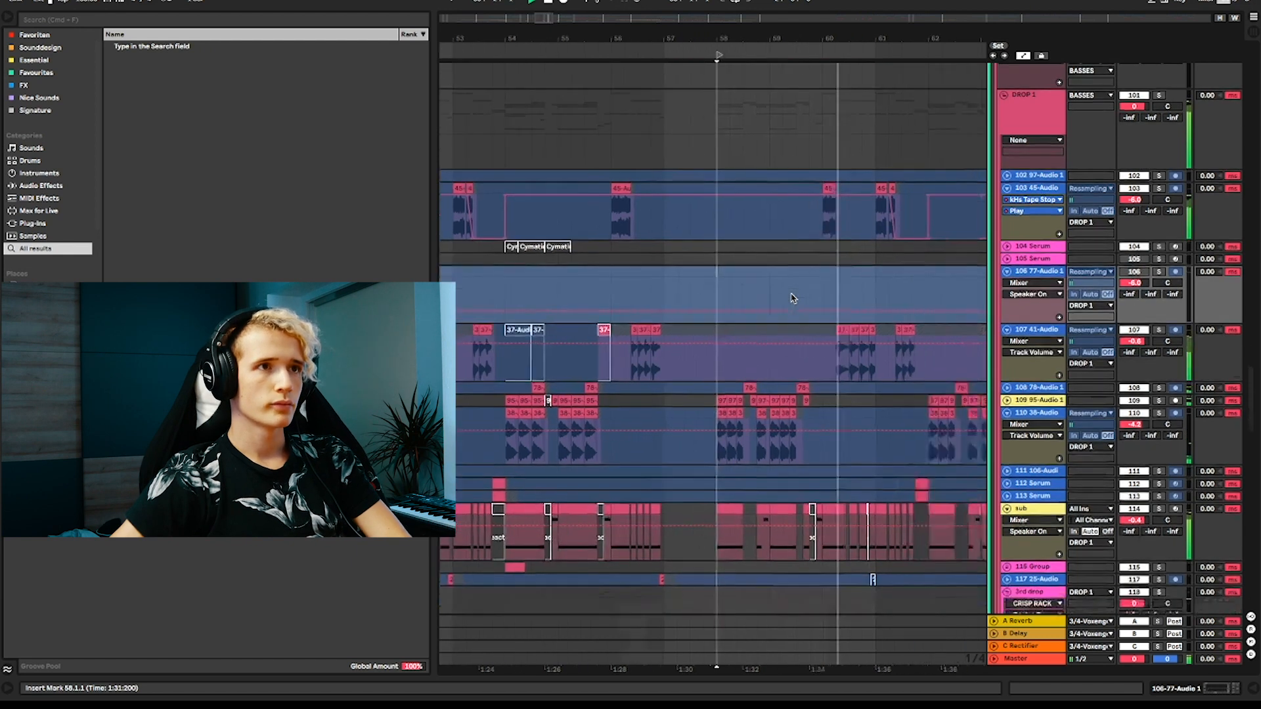
scroll(743, 288, "right", 2)
key("space")
Step: Select the clip at 58.1.1 on the 109 95-Audio track and look over the drop up to Buildup 2
scroll(645, 283, "down", 5)
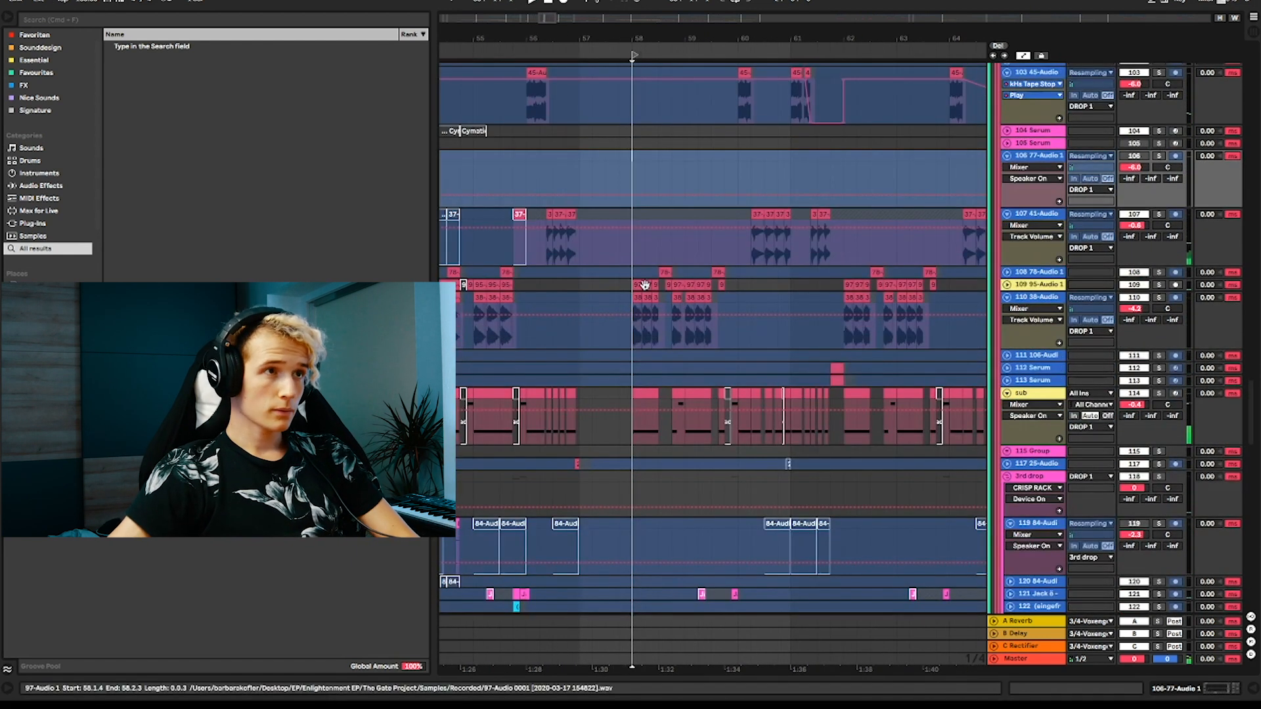
left_click(645, 285)
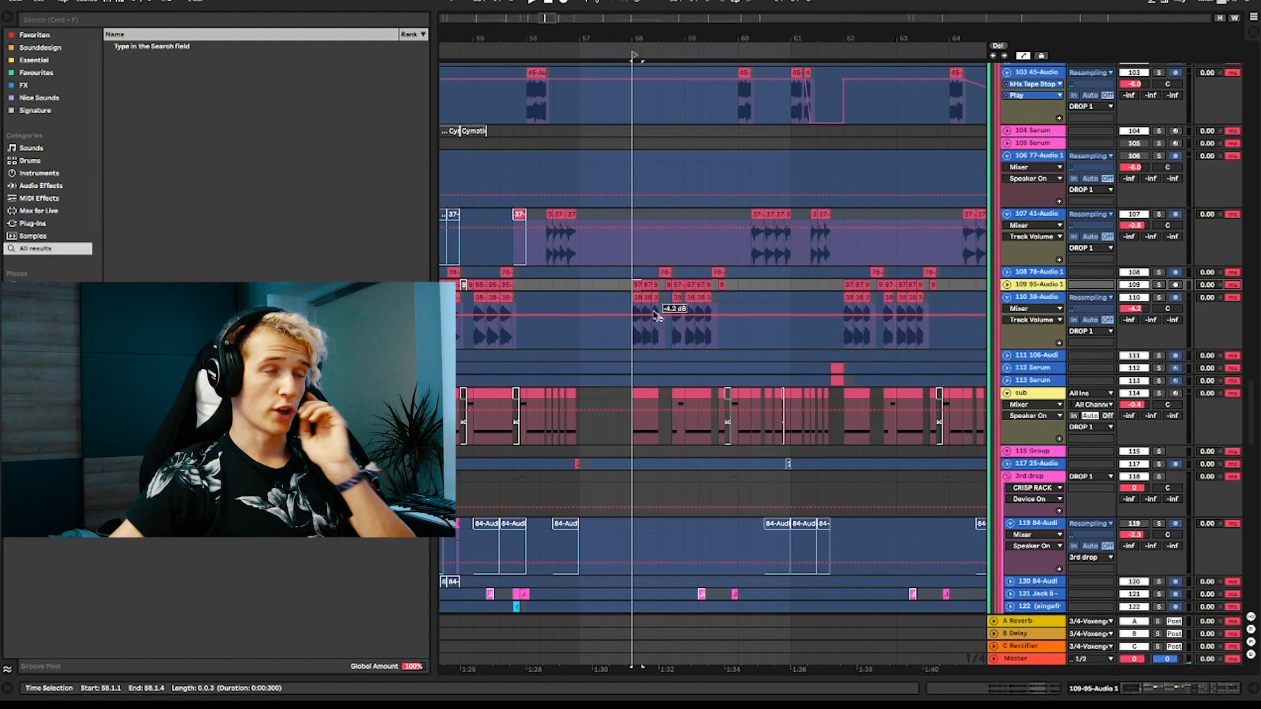
scroll(656, 316, "down", 3)
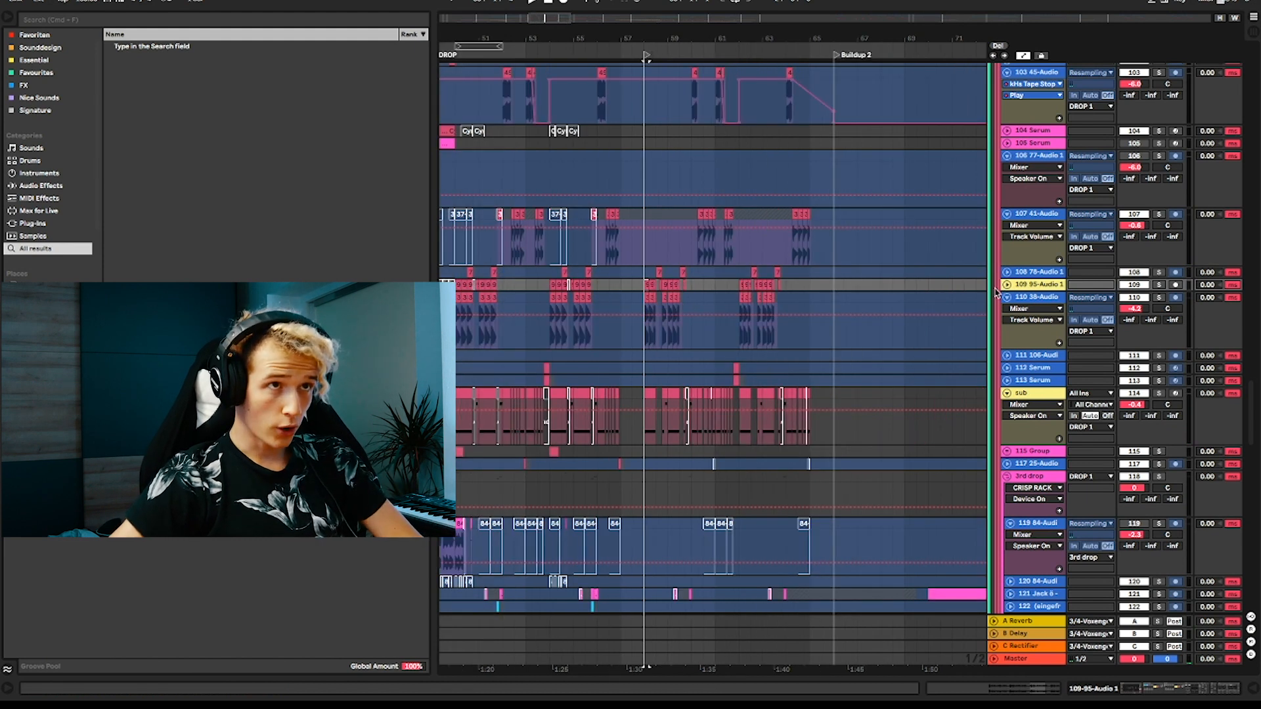
Step: Fold the 110 38-Audio and 107 41-Audio tracks and collapse the DROP 1 group
left_click(1007, 297)
left_click(1007, 214)
scroll(1005, 220, "up", 5)
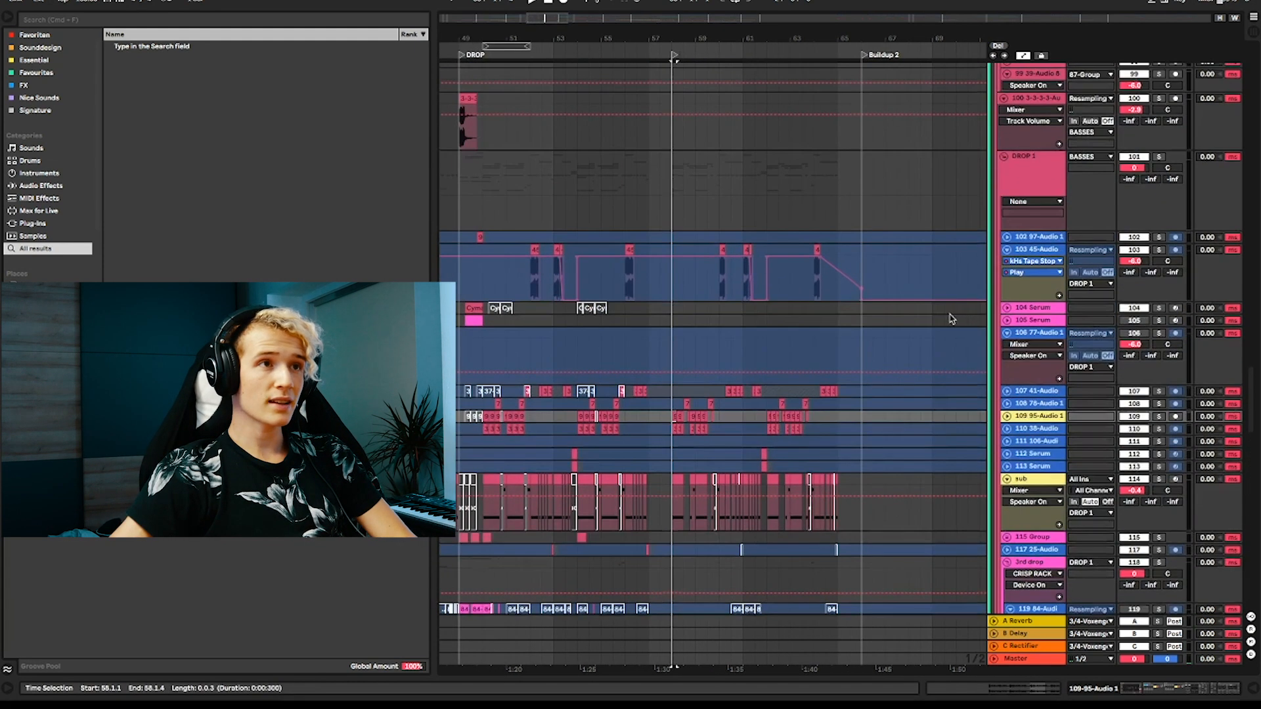
left_click(1003, 157)
Step: Collapse the BASSES group and look over the FX and SYNTHS tracks around it
scroll(972, 233, "up", 6)
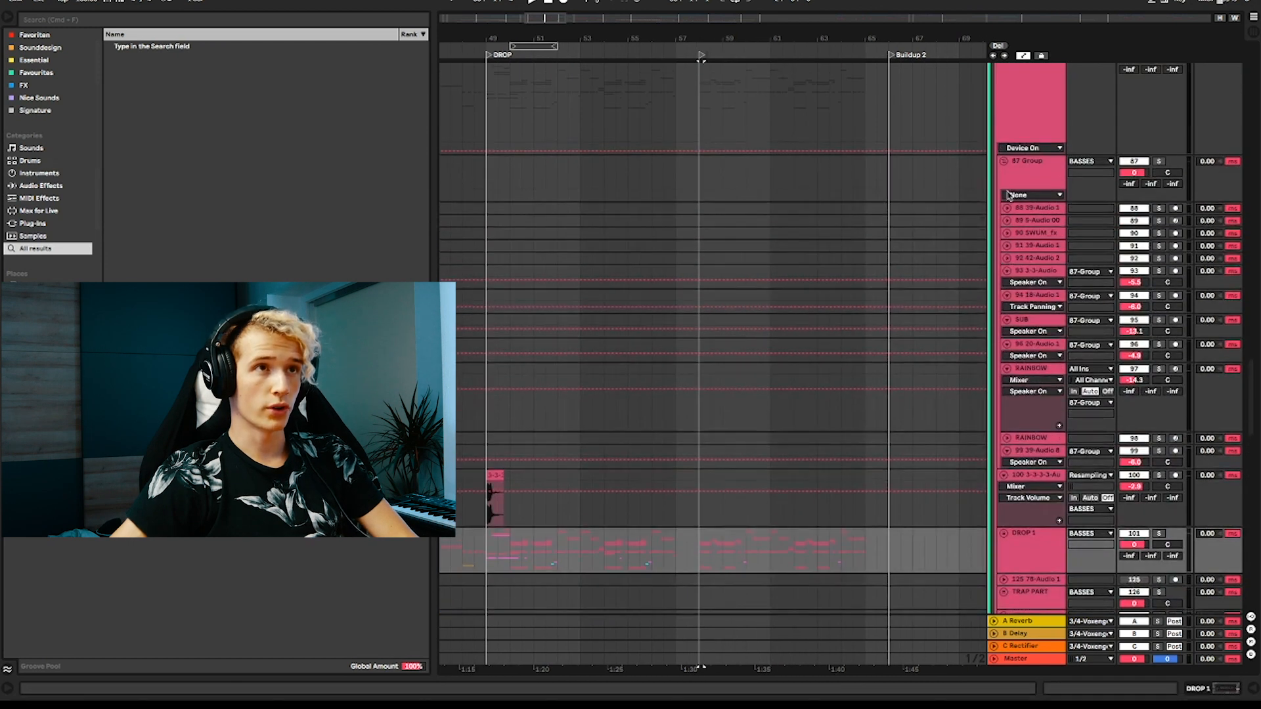
scroll(1009, 196, "up", 3)
left_click(1000, 218)
scroll(641, 279, "down", 5)
scroll(607, 259, "up", 3)
scroll(631, 266, "left", 3)
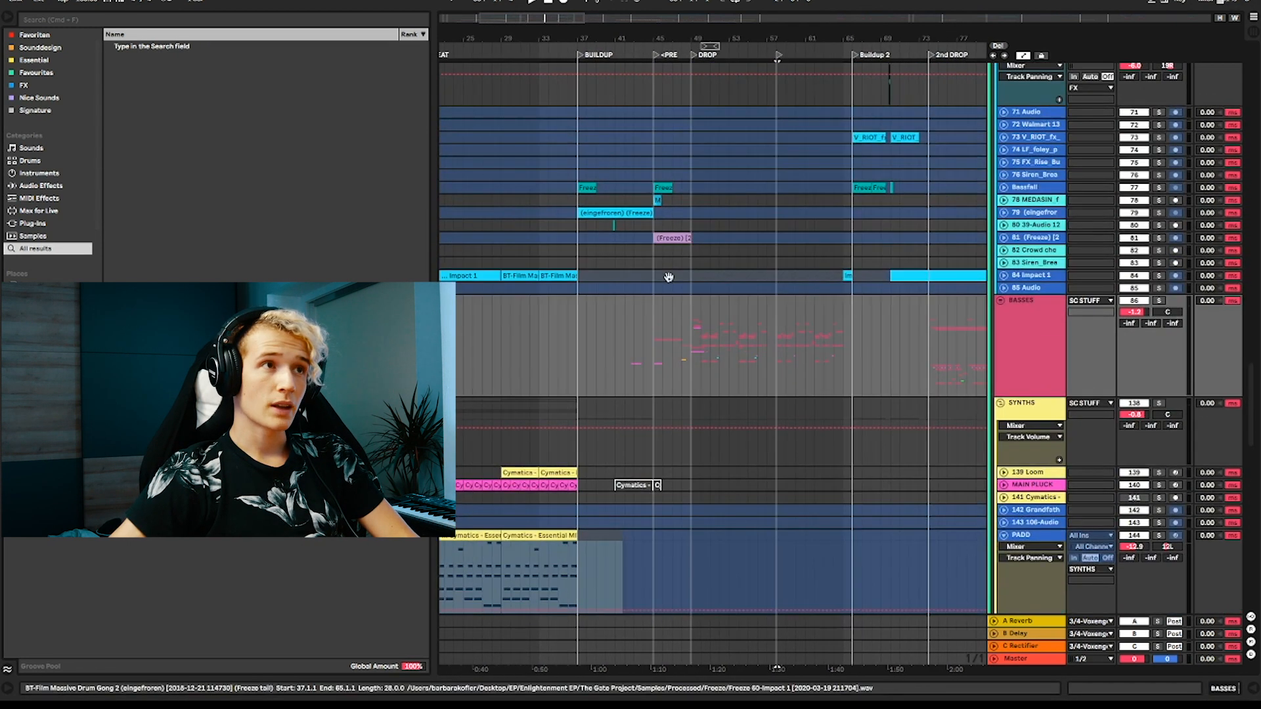